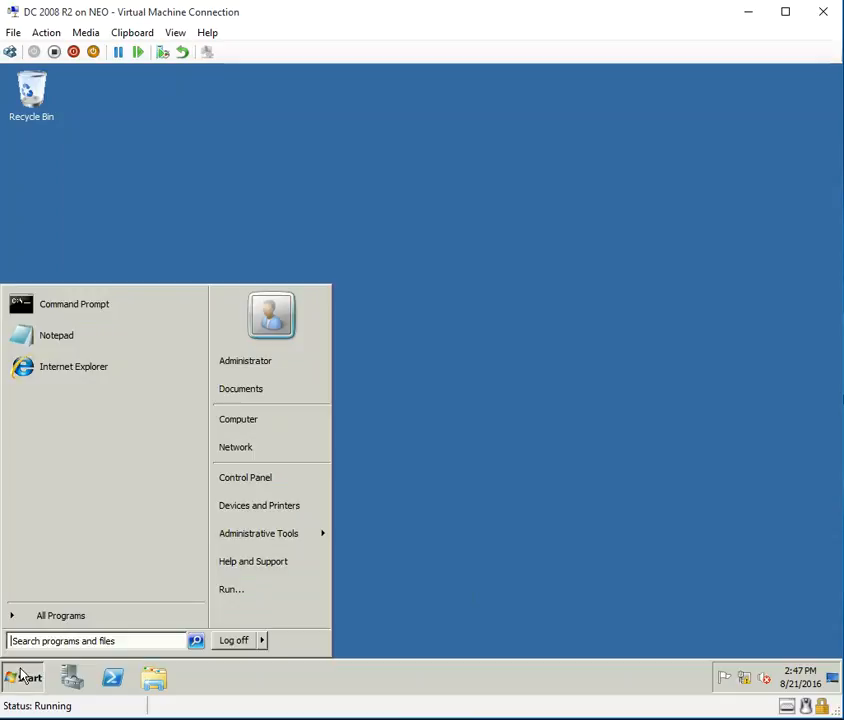
From the network tray icon, open Network and Sharing Center and bring up the Local Area Connection status.
left_click(417, 541)
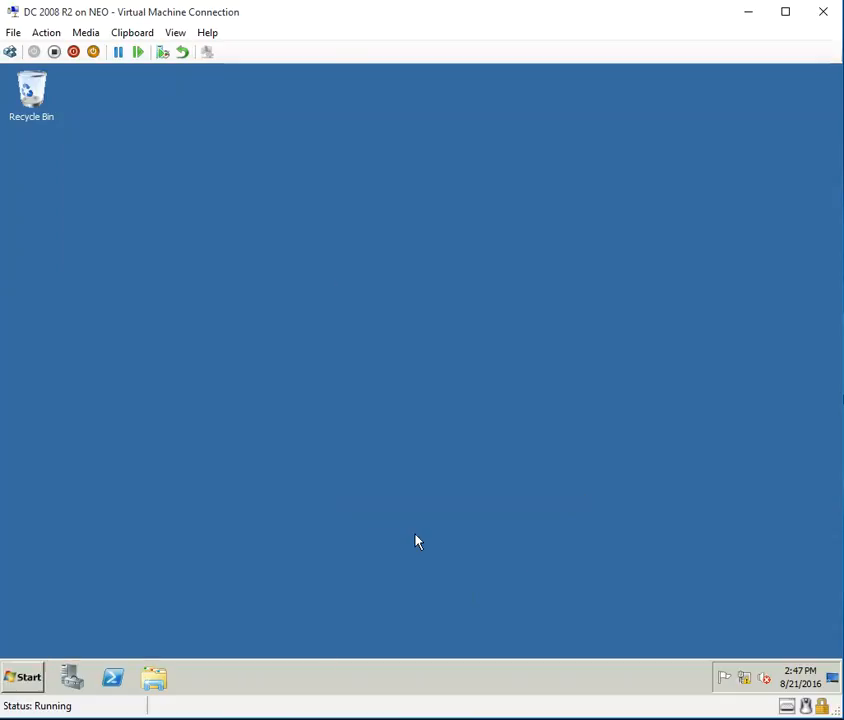
right_click(747, 683)
left_click(744, 666)
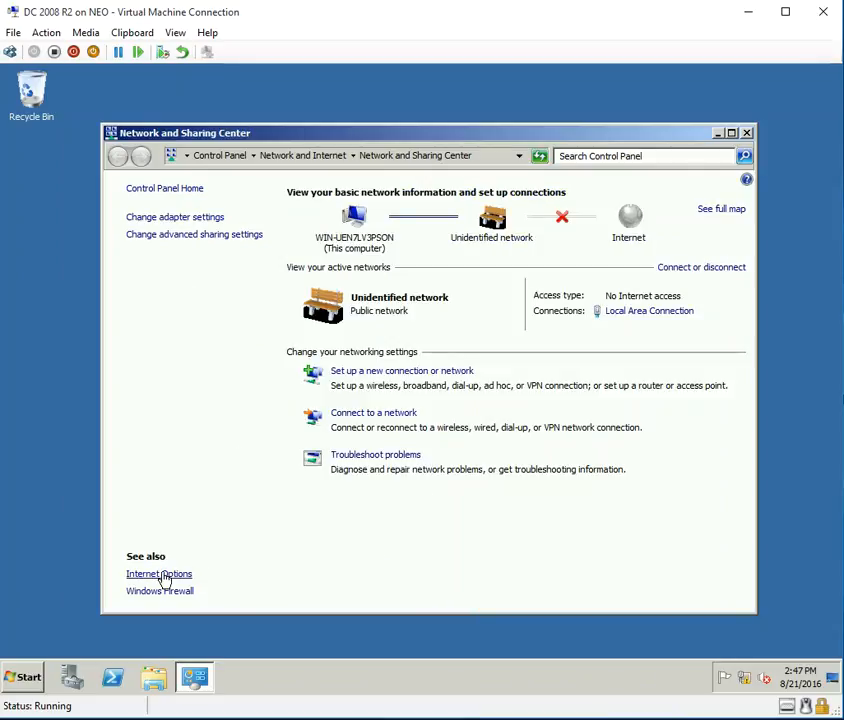
left_click(648, 316)
Give IPv4 a static address 10.0.0.1 with mask 255.0.0.0 and DNS server 127.0.0.1.
left_click(339, 504)
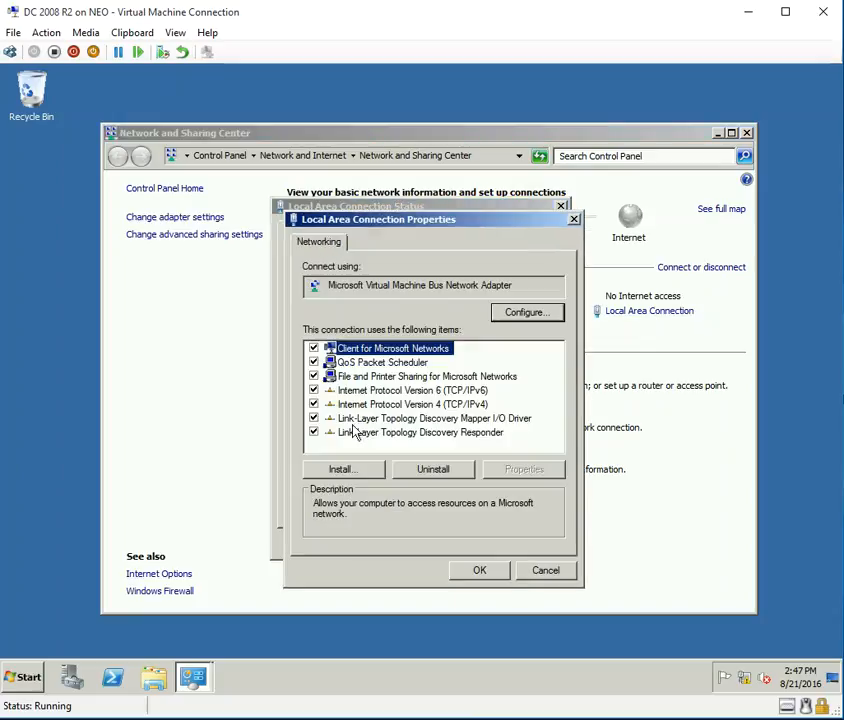
double_click(437, 405)
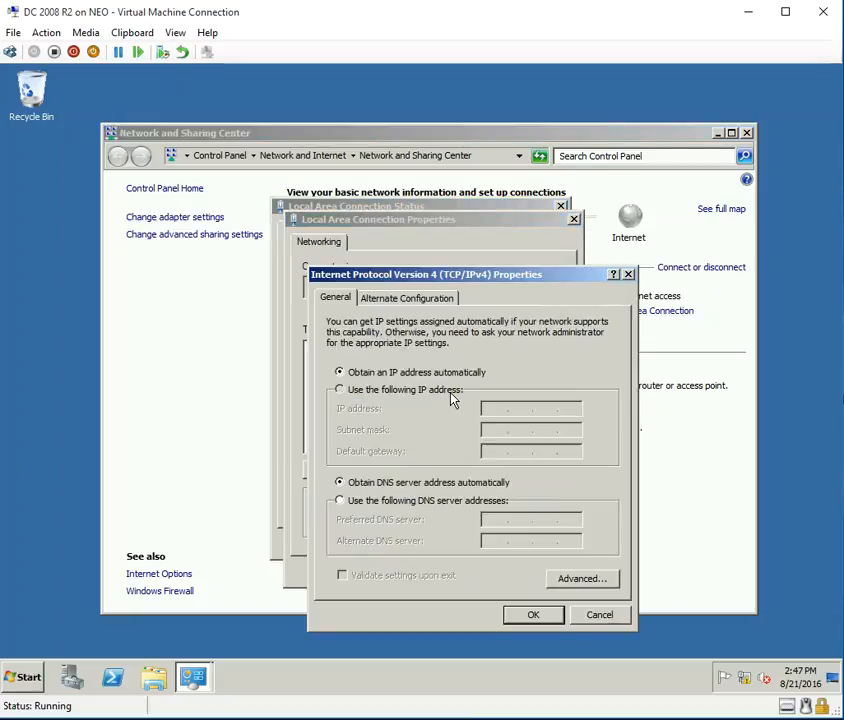
left_click(450, 391)
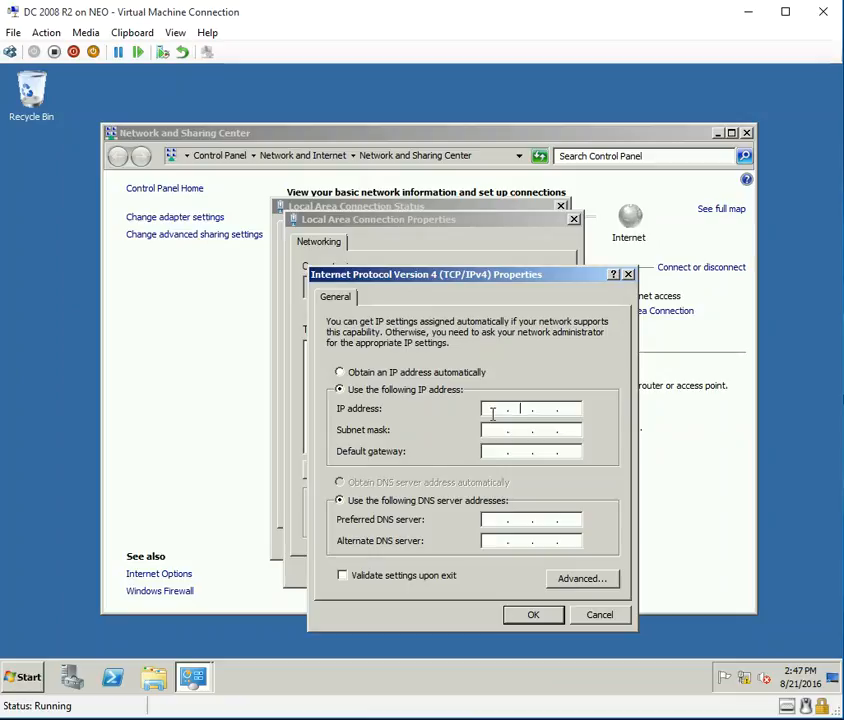
type("12")
type(".0.0.1")
key("Tab")
key("Tab")
key("Tab")
key("Tab")
type("1270.0.1")
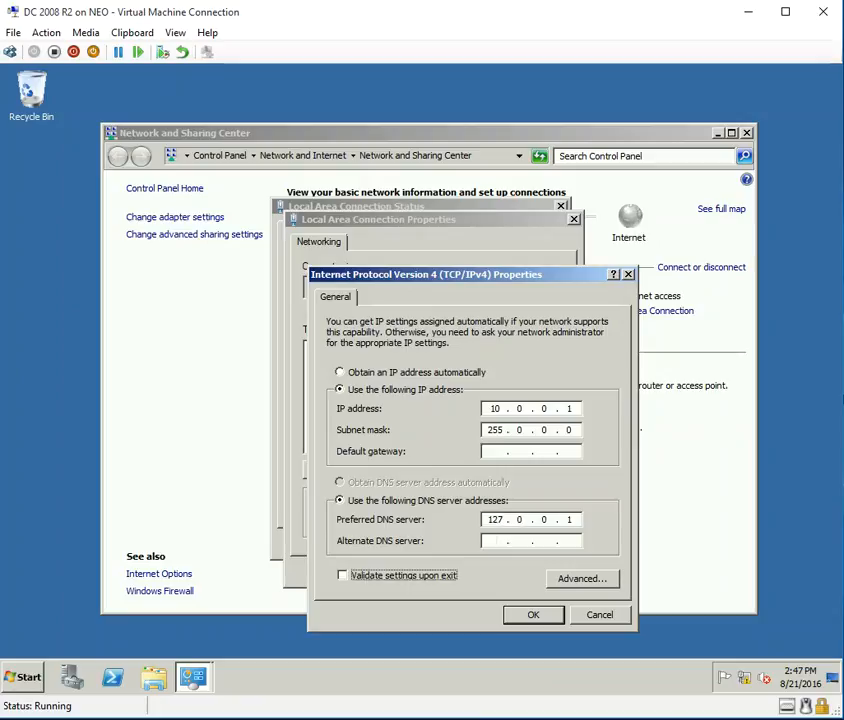
Add DNS suffix lab.com in advanced TCP/IP settings and confirm all connection dialogs.
left_click(582, 578)
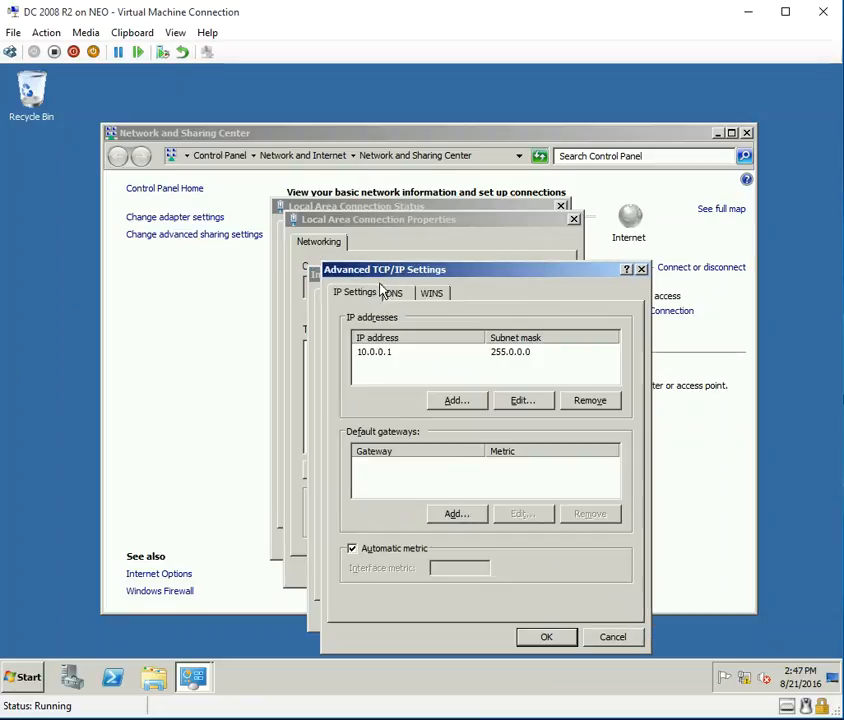
left_click(395, 298)
left_click(480, 603)
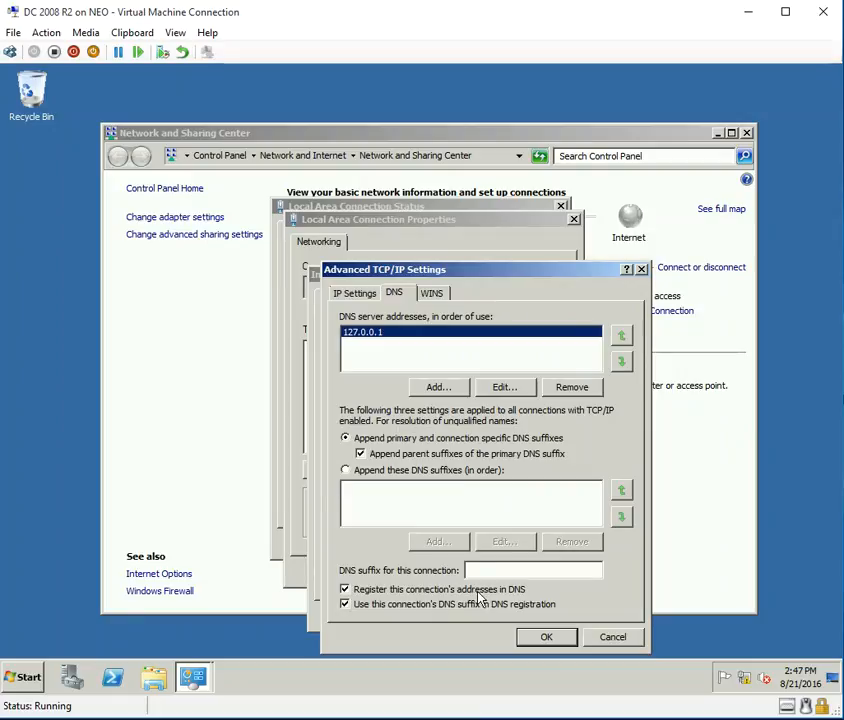
type("lab.com")
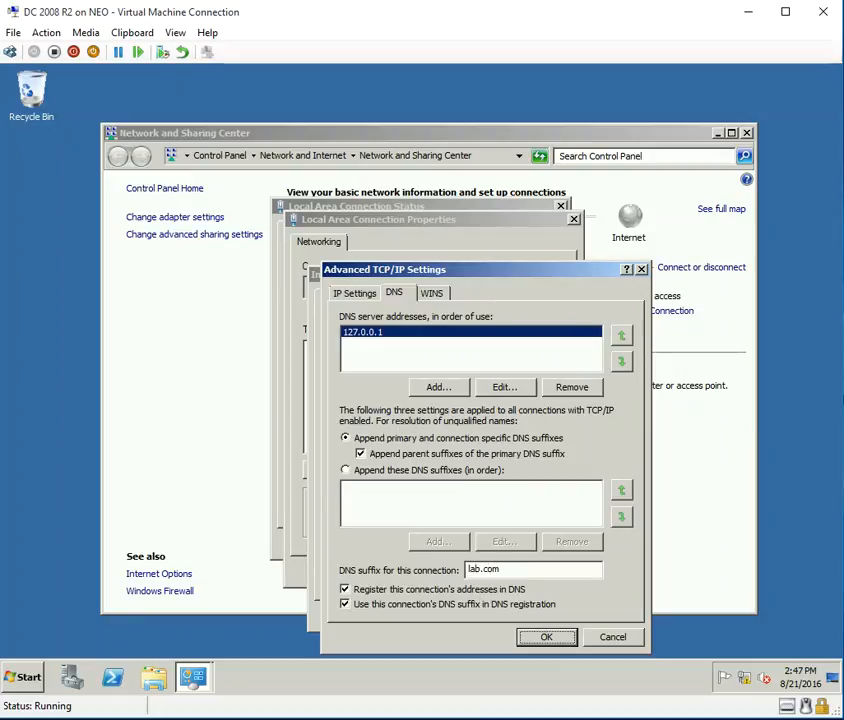
left_click(546, 637)
left_click(533, 613)
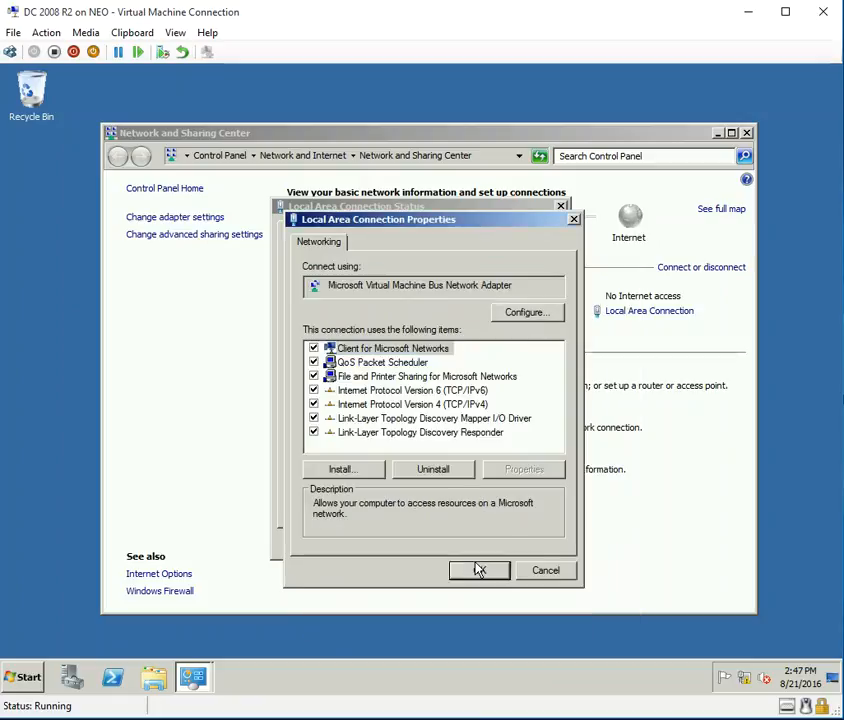
left_click(478, 569)
left_click(553, 545)
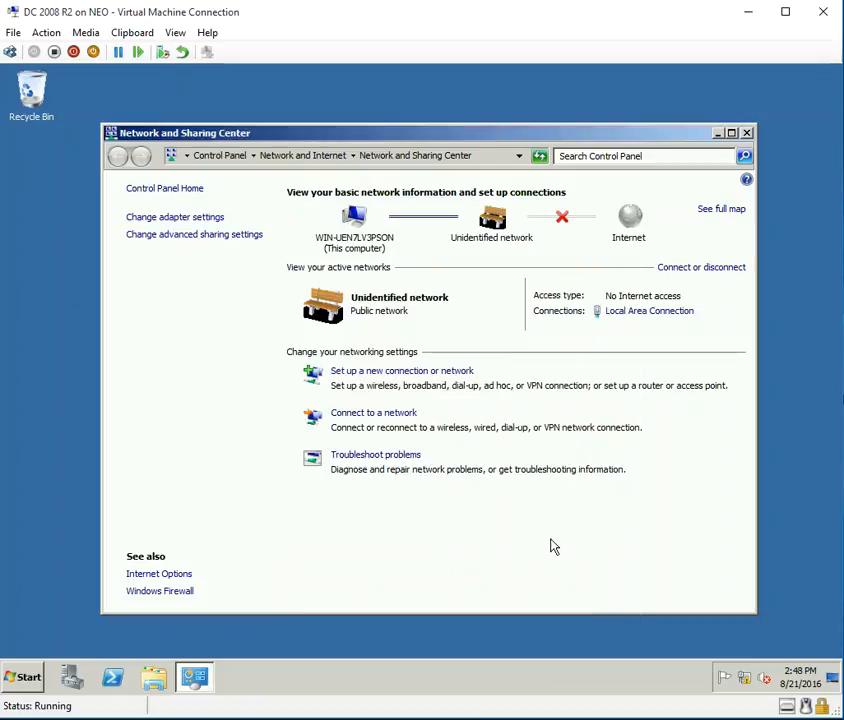
Close Network and Sharing Center and open Computer Properties to view the System window.
left_click(746, 133)
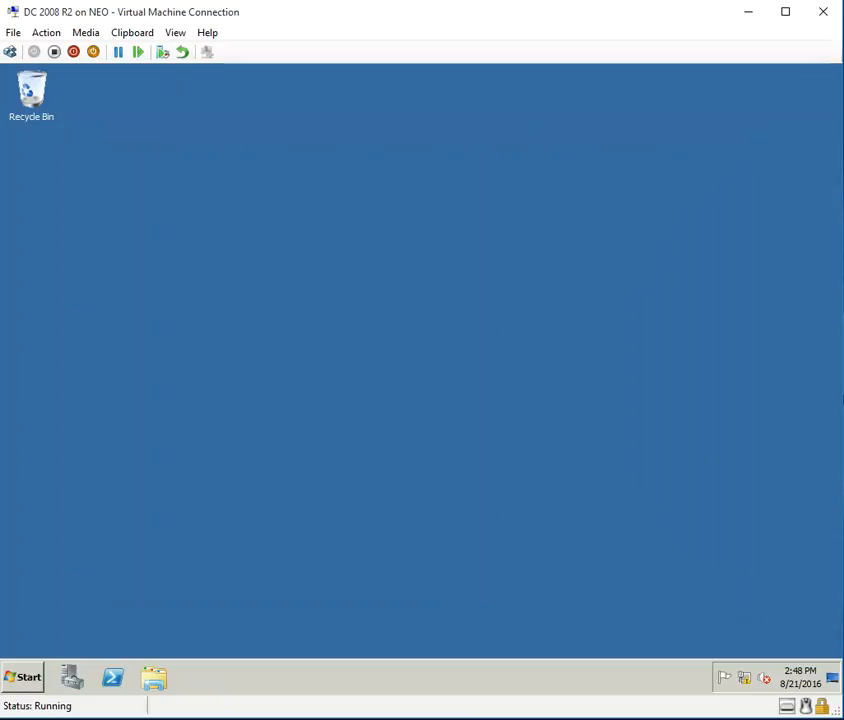
left_click(8, 681)
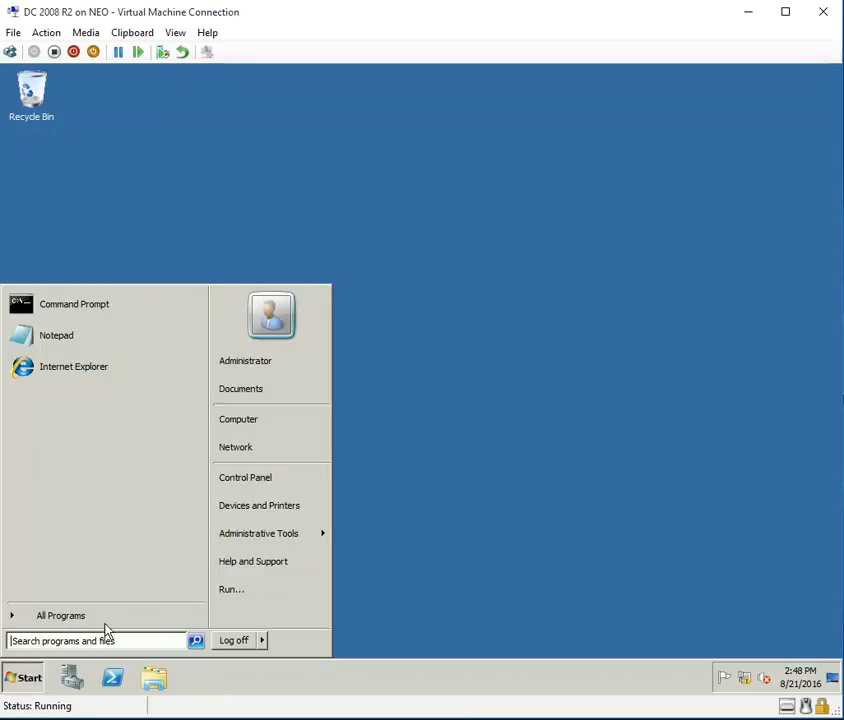
right_click(298, 420)
left_click(376, 538)
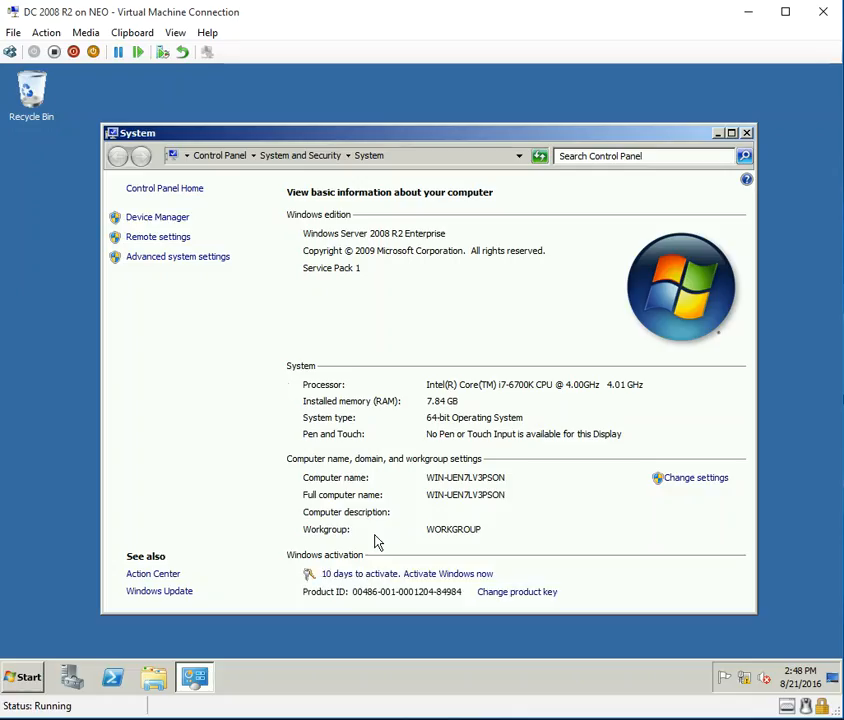
Change the computer name to INHYDDC-01.
left_click(716, 479)
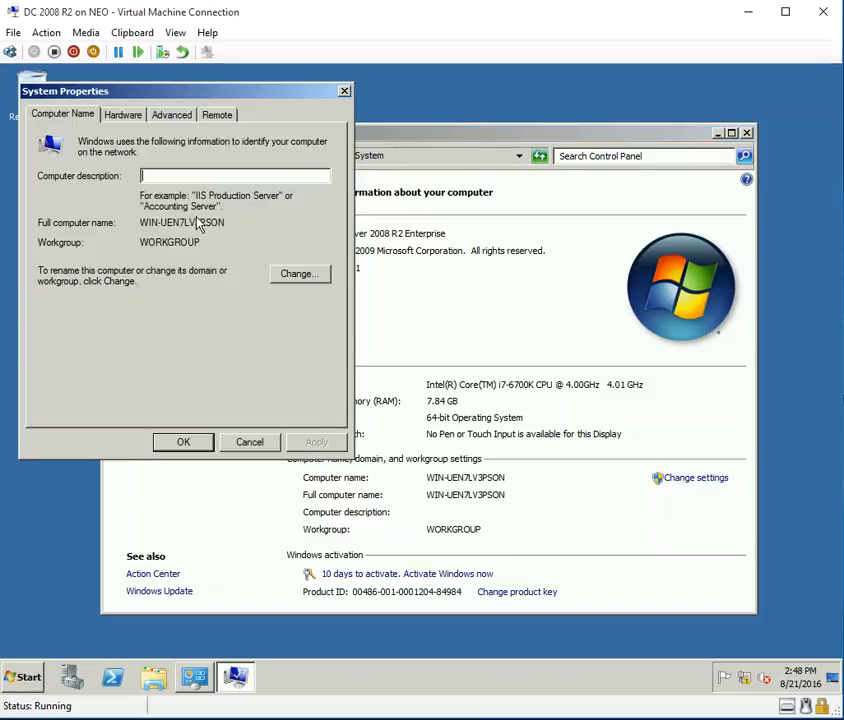
left_click_drag(252, 226, 103, 230)
left_click(305, 281)
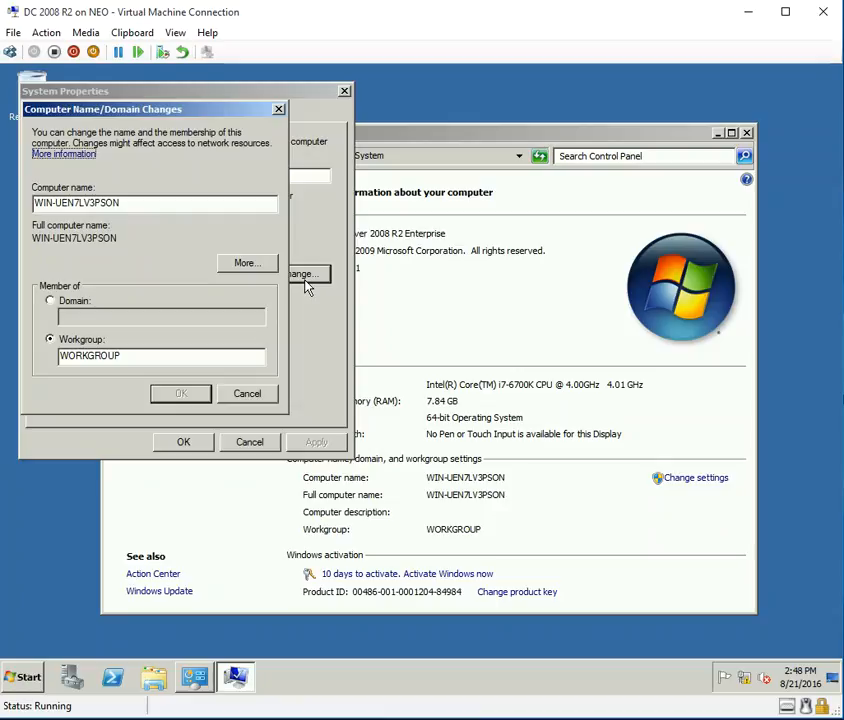
key("shift+Tab")
key("shift+Tab")
key("shift+Tab")
key("shift+Tab")
key("shift+Tab")
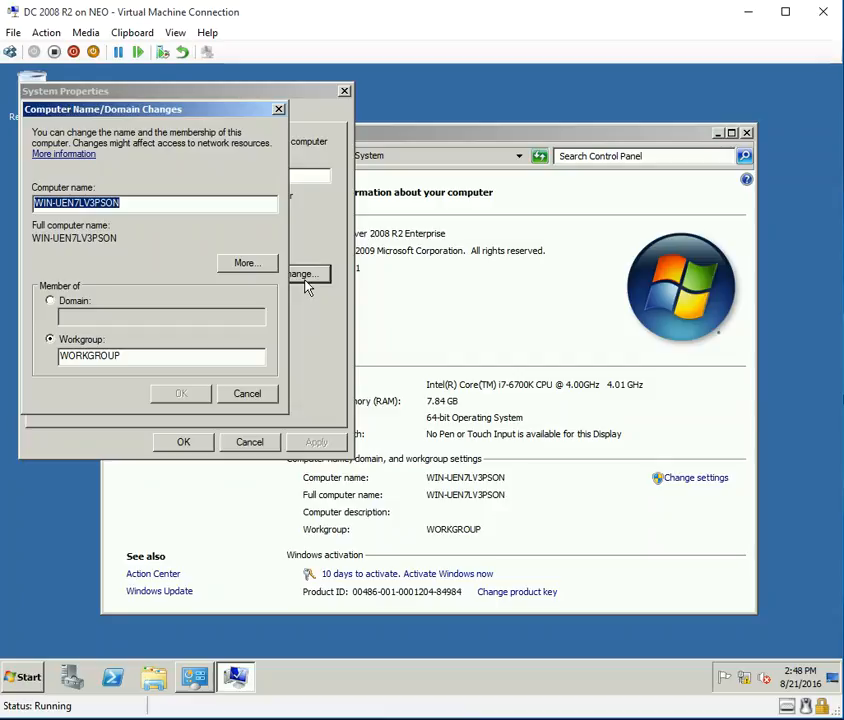
type("IN")
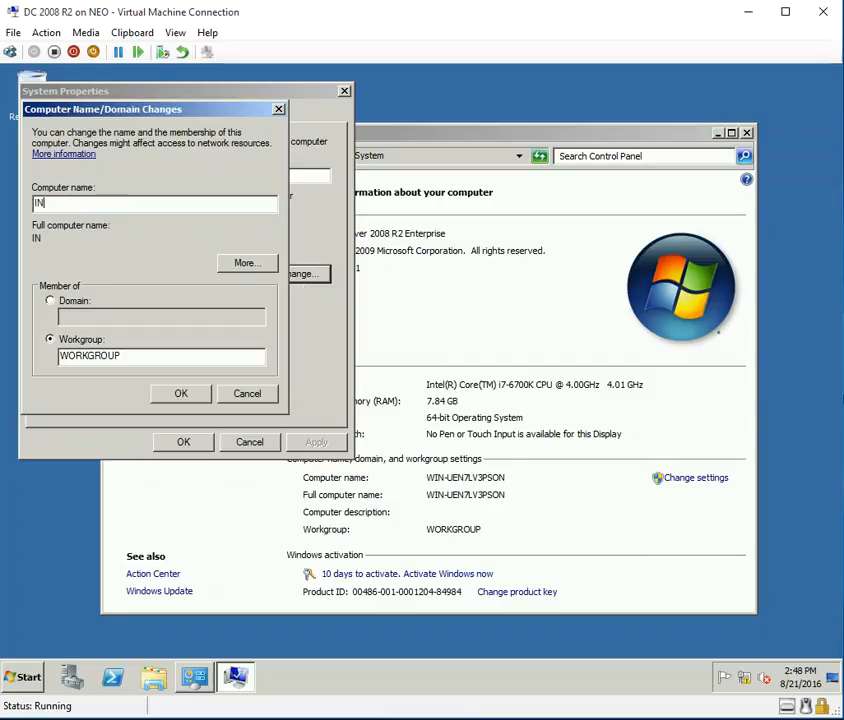
type("hyDDC-01")
key("Tab")
key("Tab")
key("Tab")
key("Tab")
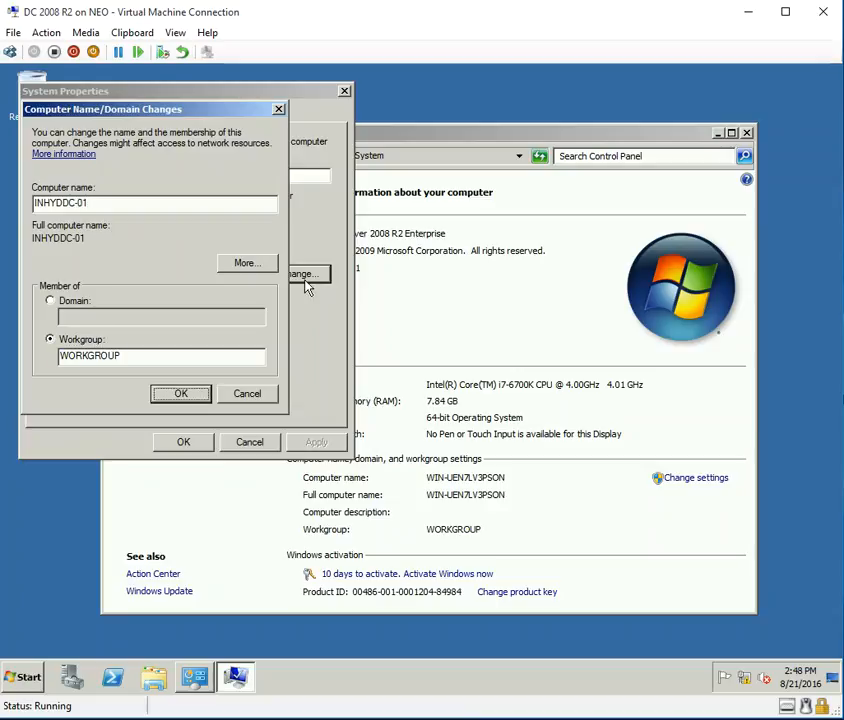
left_click(182, 393)
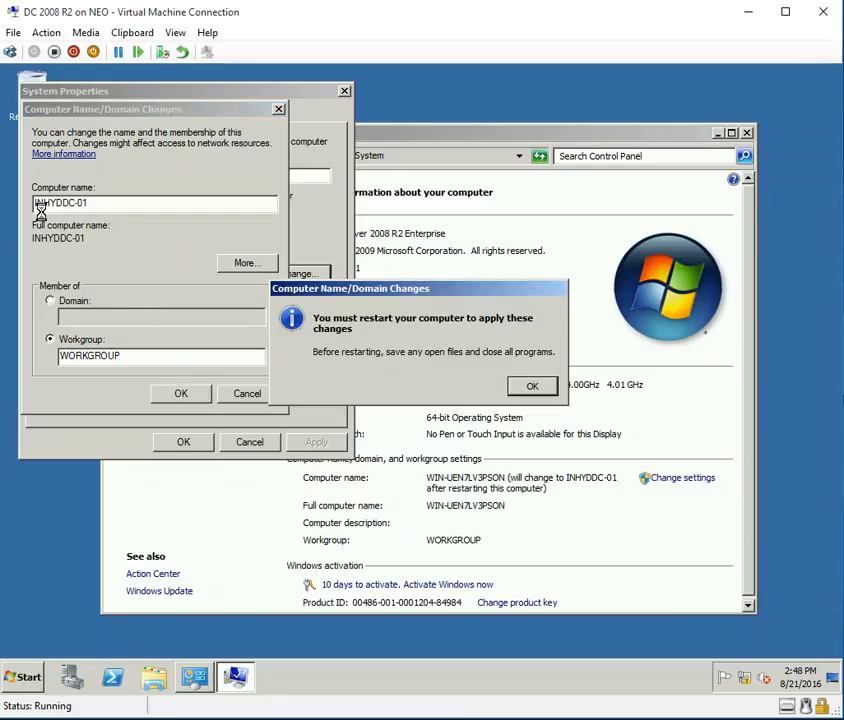
Acknowledge the restart notice, close System Properties and restart the server now.
left_click(532, 386)
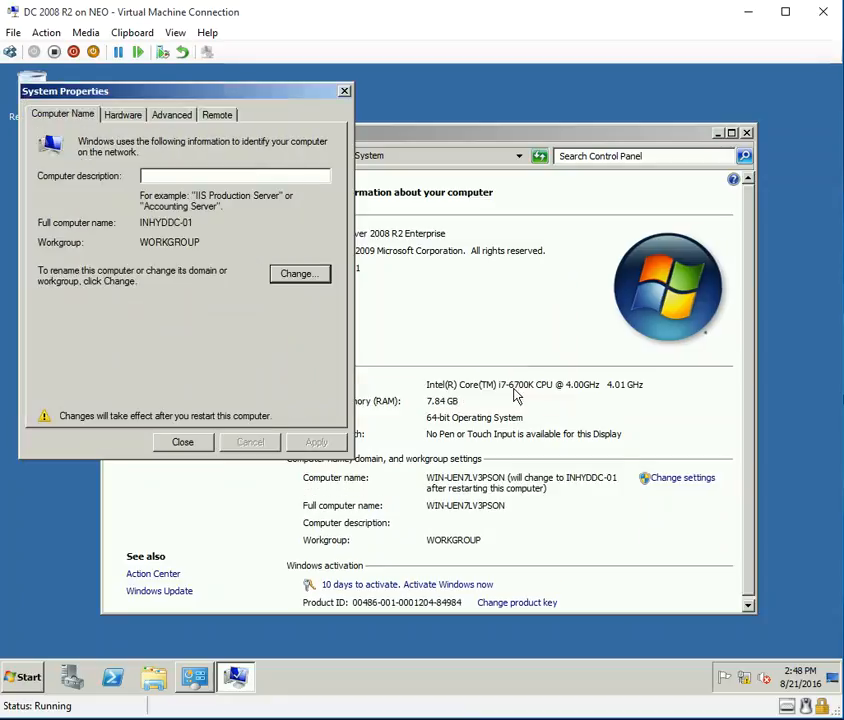
left_click(182, 442)
left_click(432, 381)
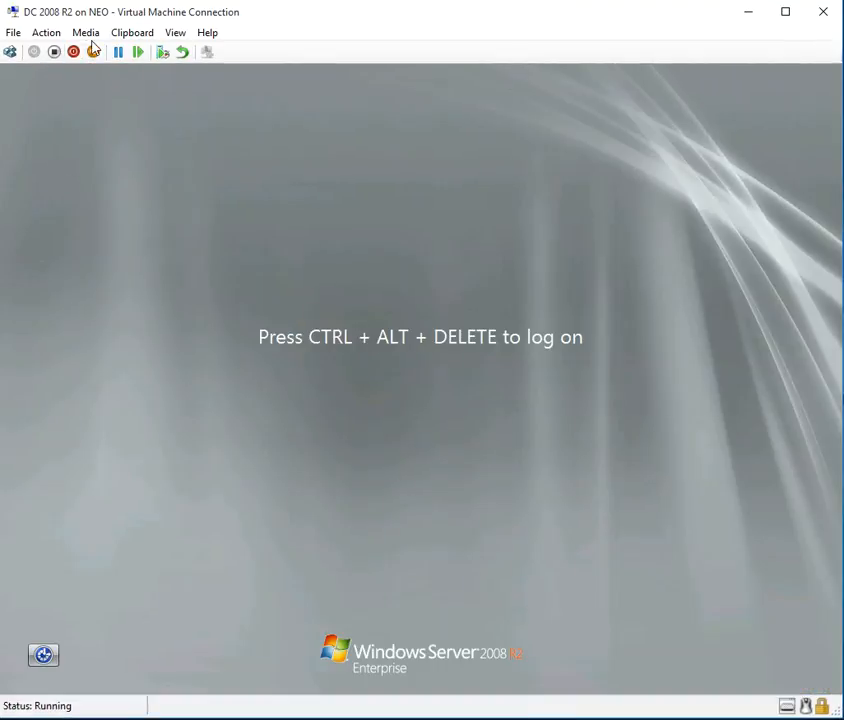
Send Ctrl+Alt+Delete and log on as Administrator with the account password.
left_click(50, 36)
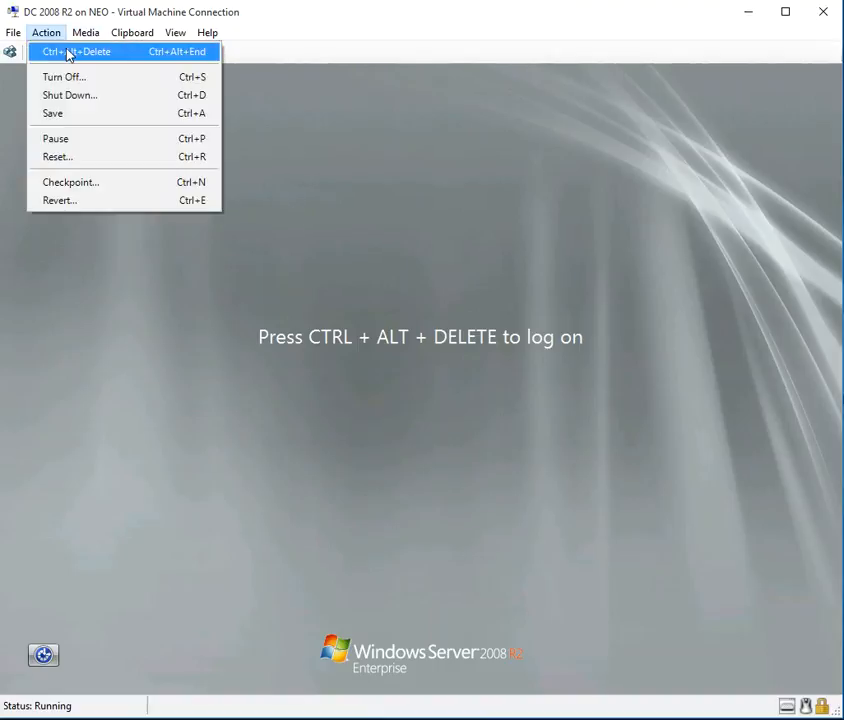
left_click(69, 53)
key("Caps_Lock")
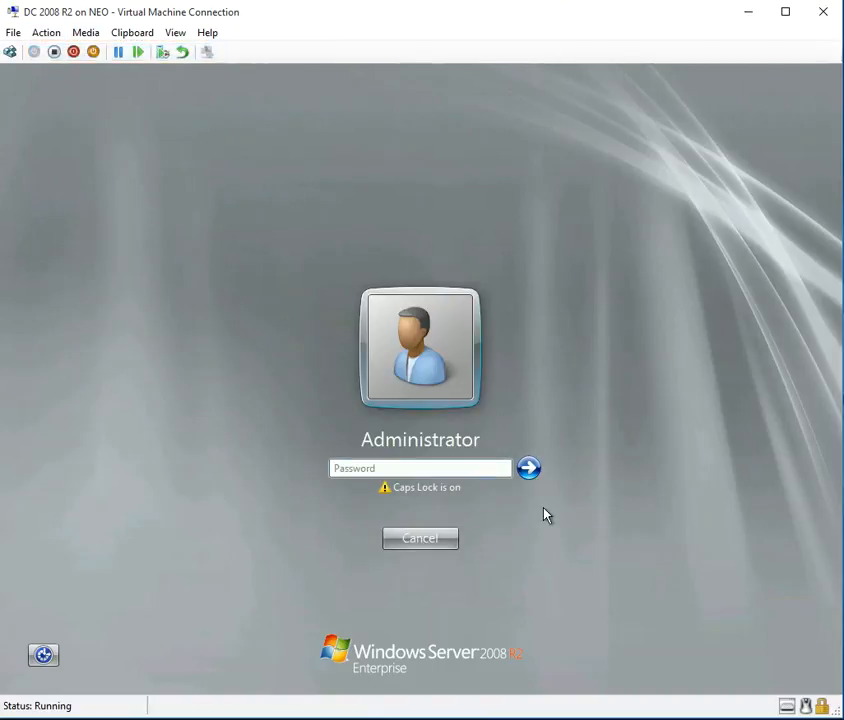
type("•••••••••••")
key("Return")
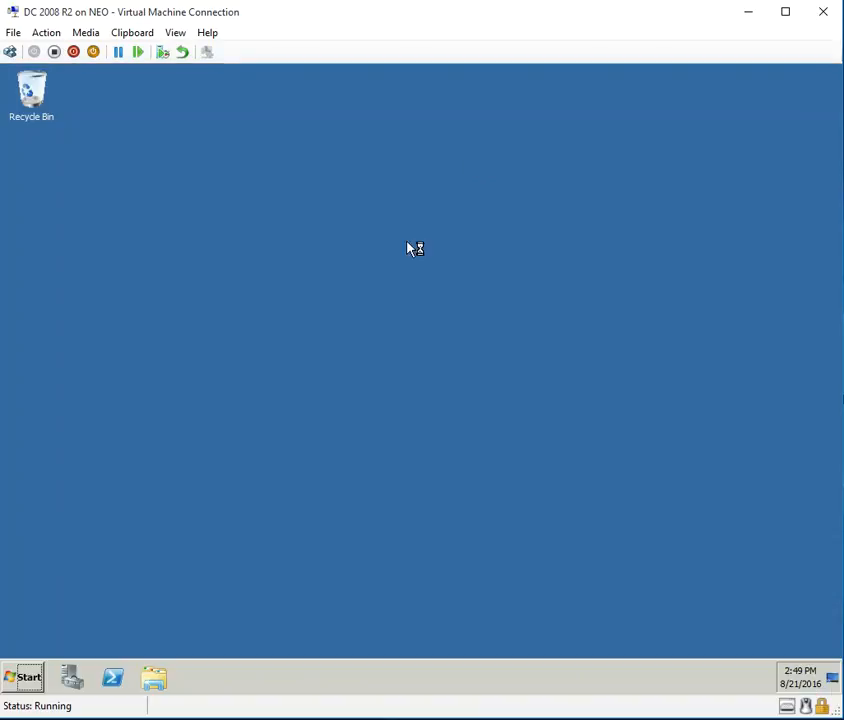
left_click(26, 678)
Open Computer Properties, then run IPCONFIG in a Command Prompt to confirm IP 10.0.0.1.
right_click(288, 422)
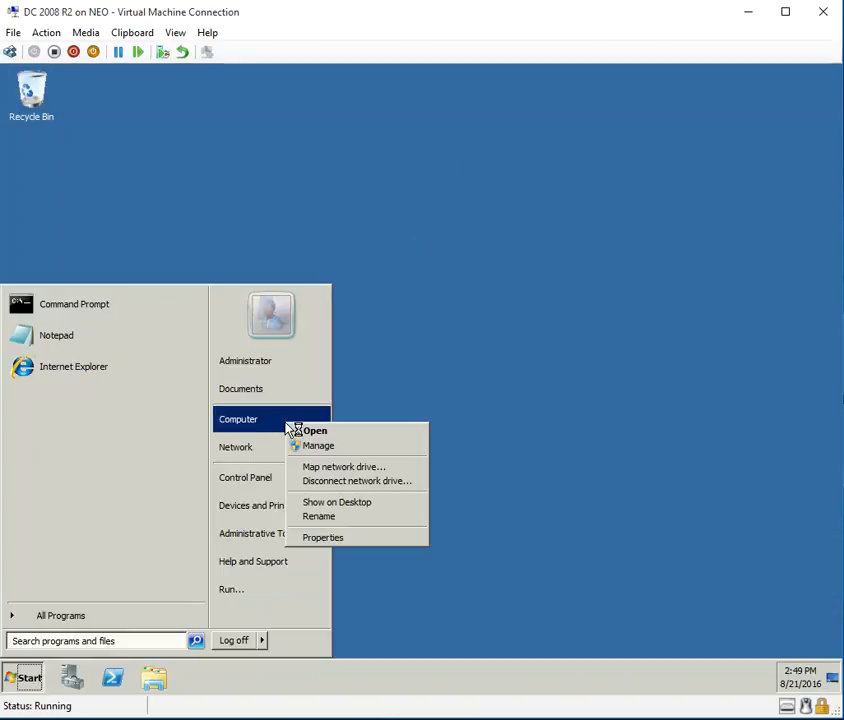
left_click(379, 541)
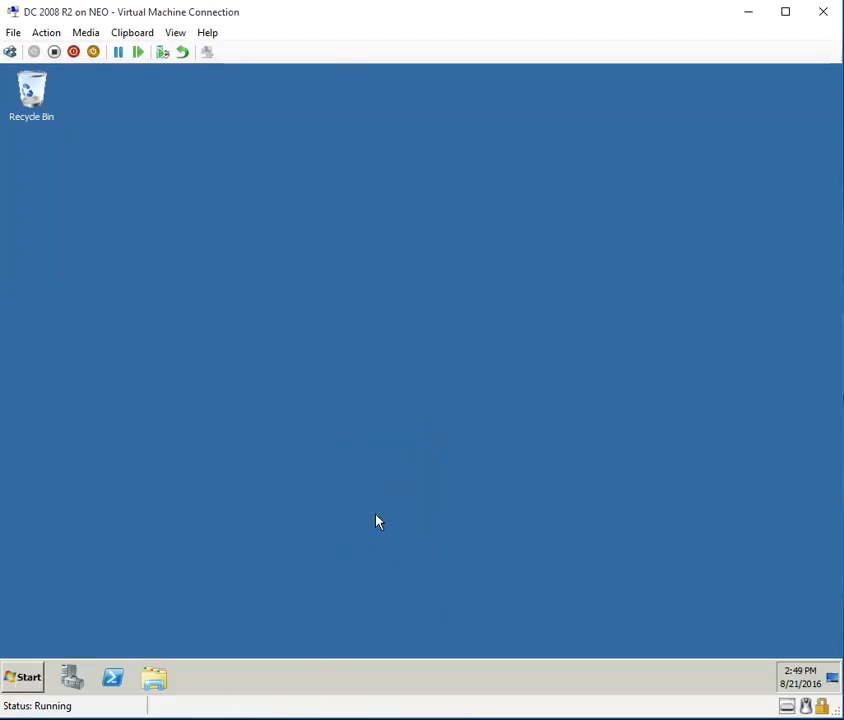
left_click(24, 677)
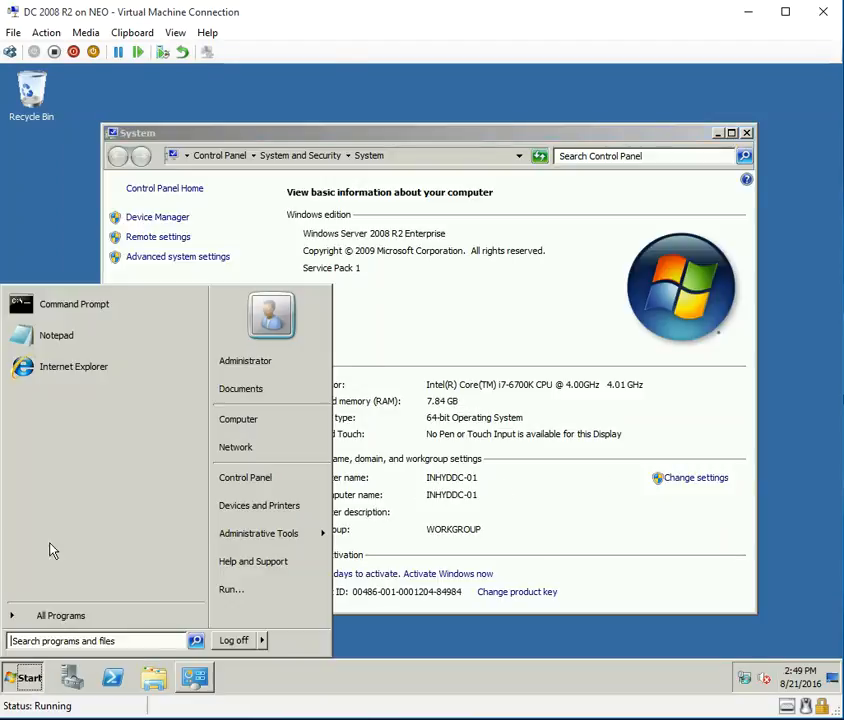
left_click(118, 314)
type("IPCONFIG")
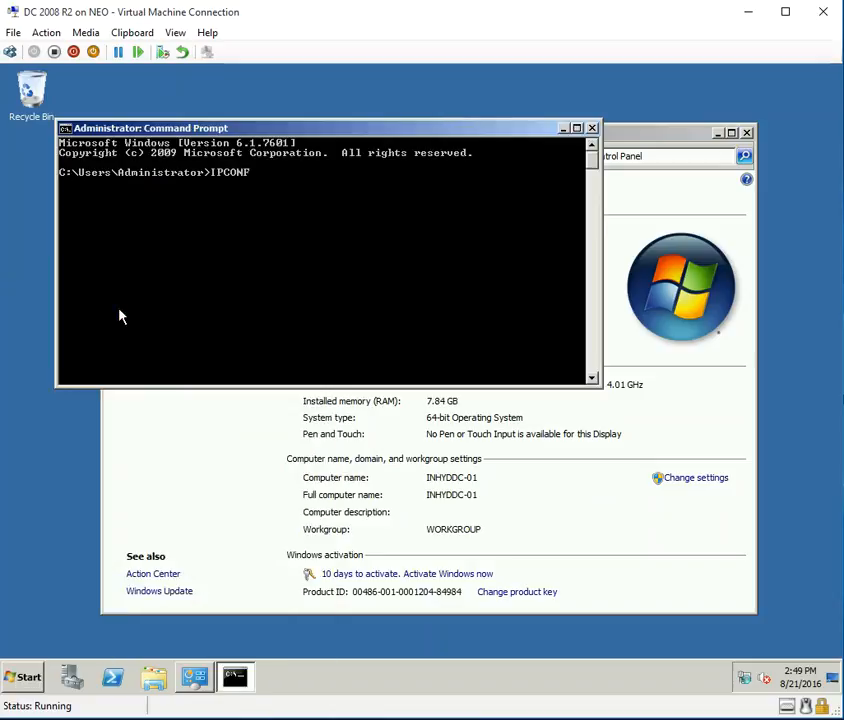
key("Return")
Run HOSTNAME to confirm INHYDDC-01, then launch DCPROMO.
type("HOSTNAME")
key("Return")
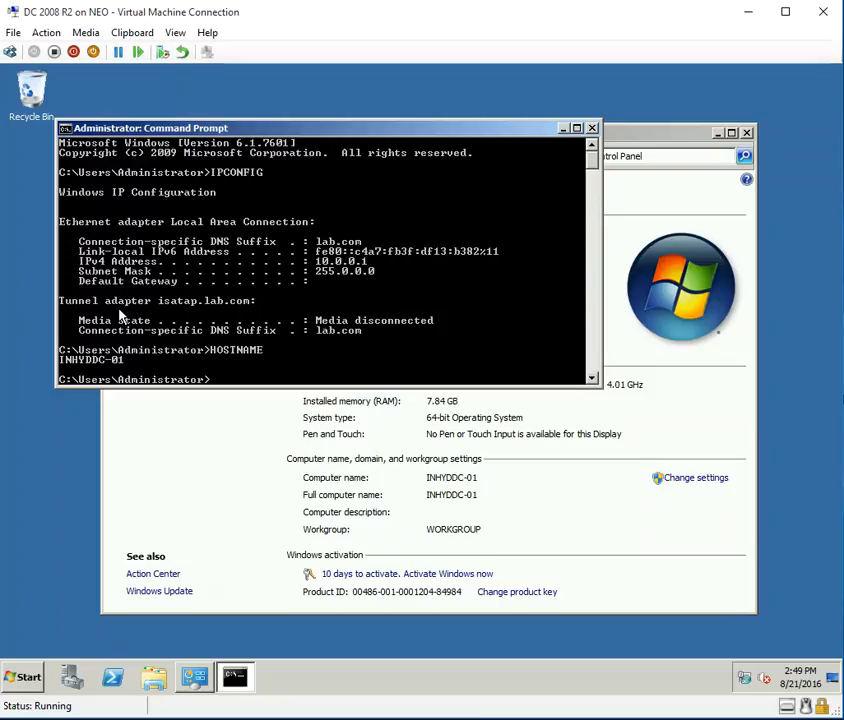
type("DCPROMO")
key("Return")
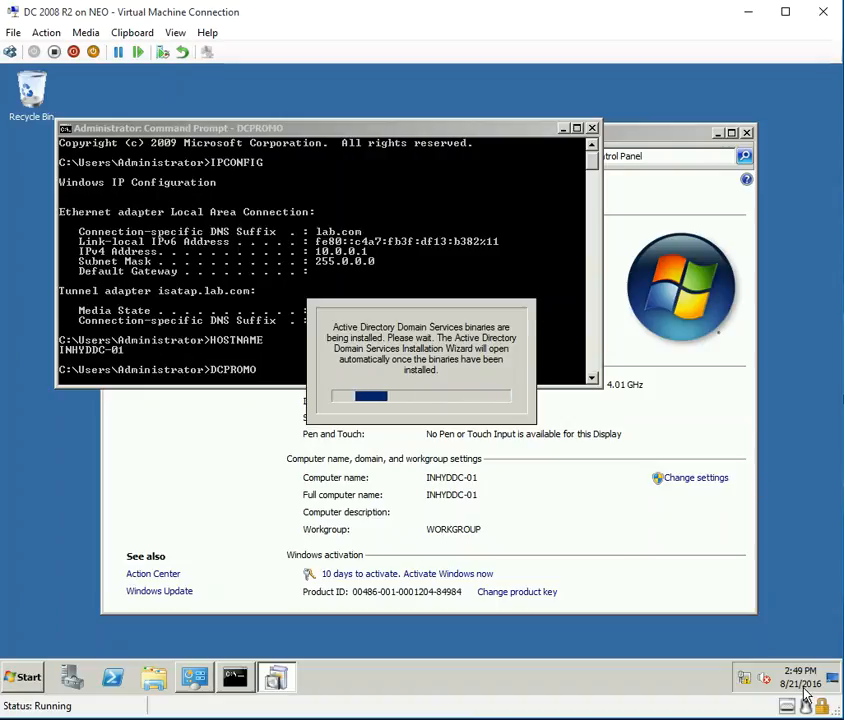
Verify the time zone is UTC+05:30 Chennai, Kolkata, Mumbai, New Delhi, leaving Date and Time unchanged.
left_click(805, 688)
left_click(656, 643)
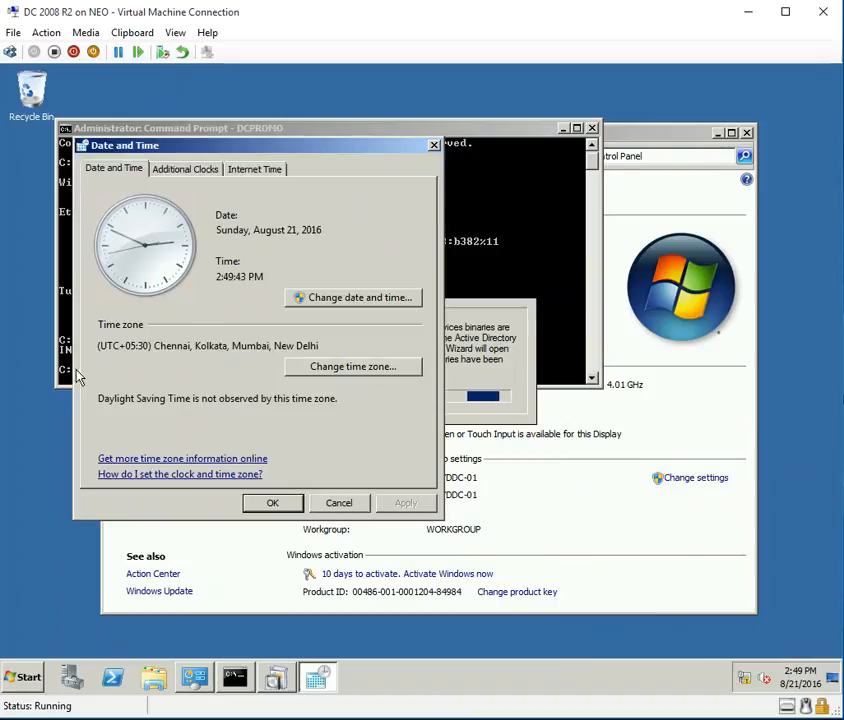
left_click_drag(124, 345, 96, 349)
left_click(362, 349)
left_click(332, 506)
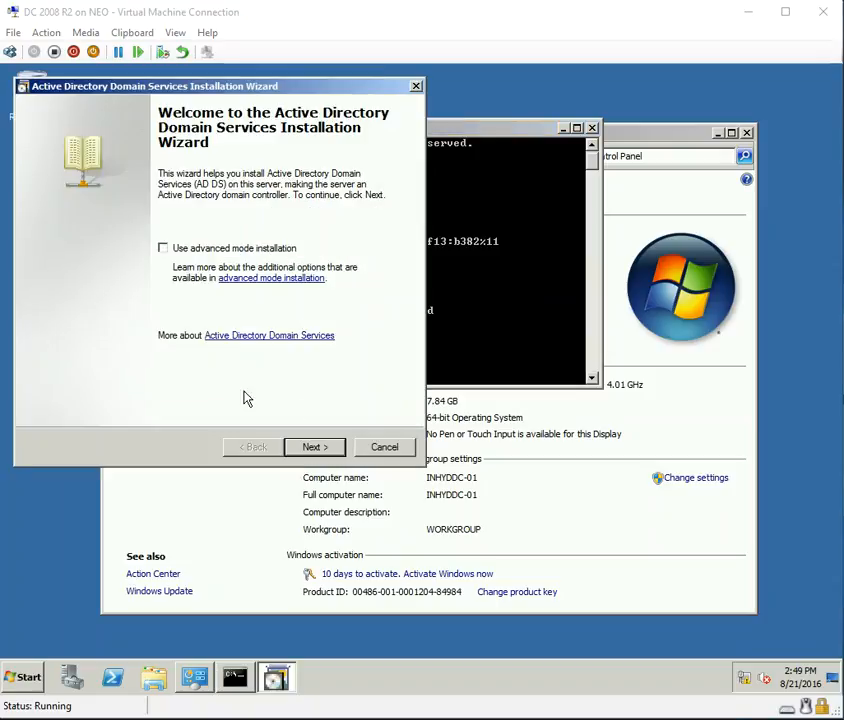
In advanced mode, create a new forest with root domain LAB.COM and NetBIOS name LAB.
left_click(216, 262)
left_click(310, 447)
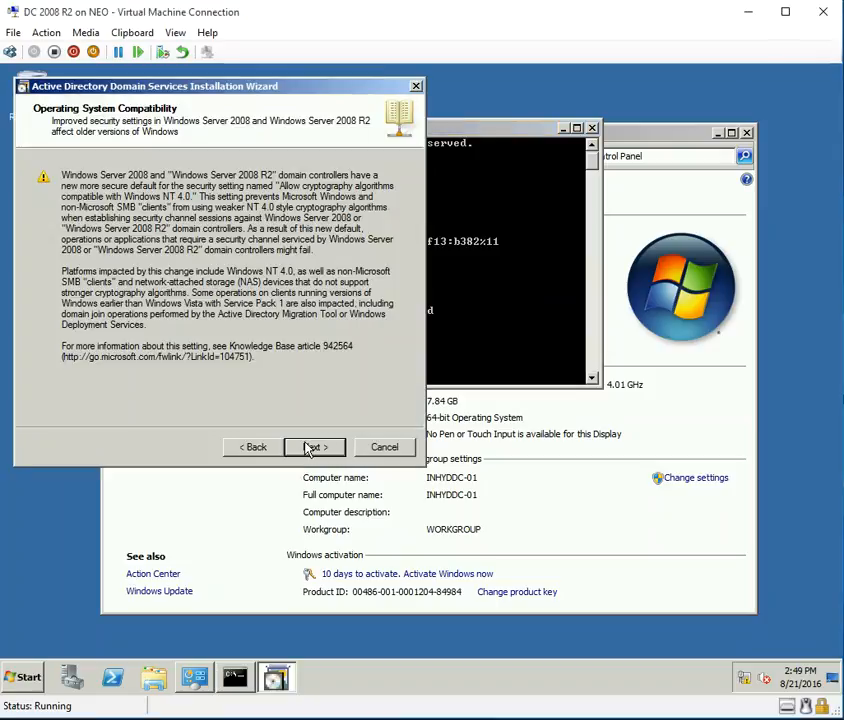
left_click(311, 447)
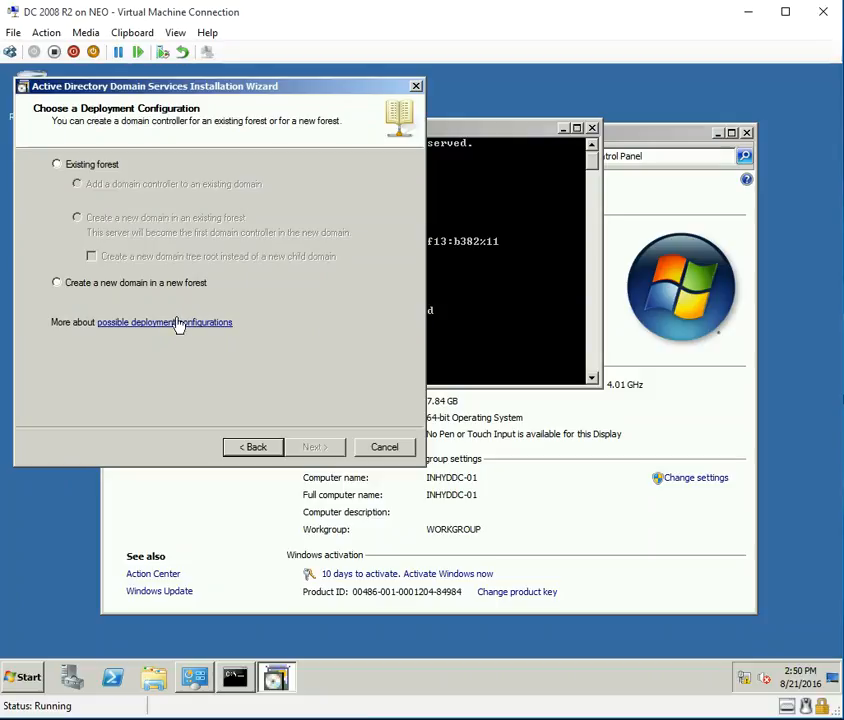
left_click(190, 284)
left_click(335, 447)
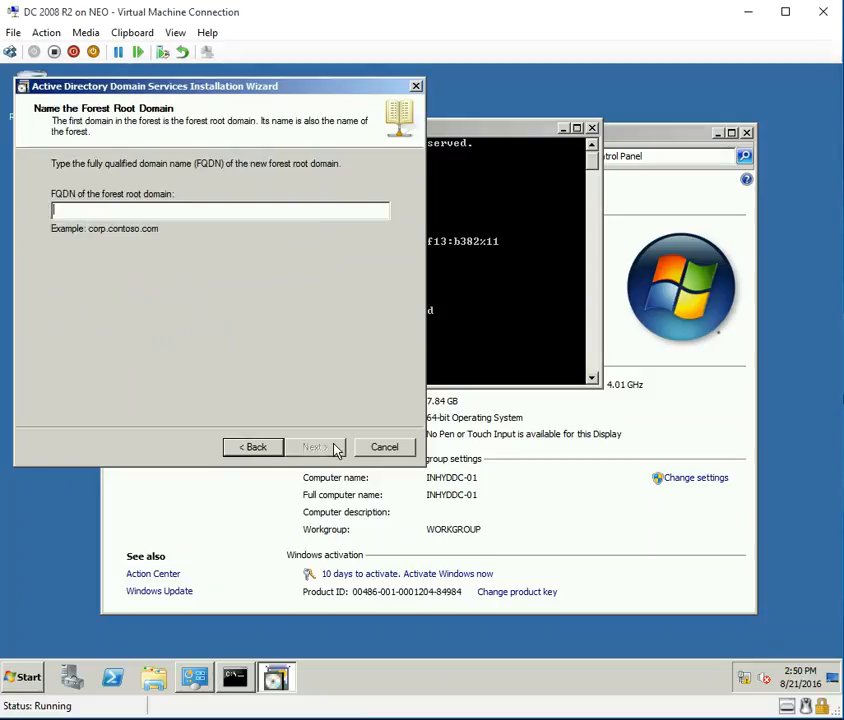
type("LAB.COM")
left_click(320, 447)
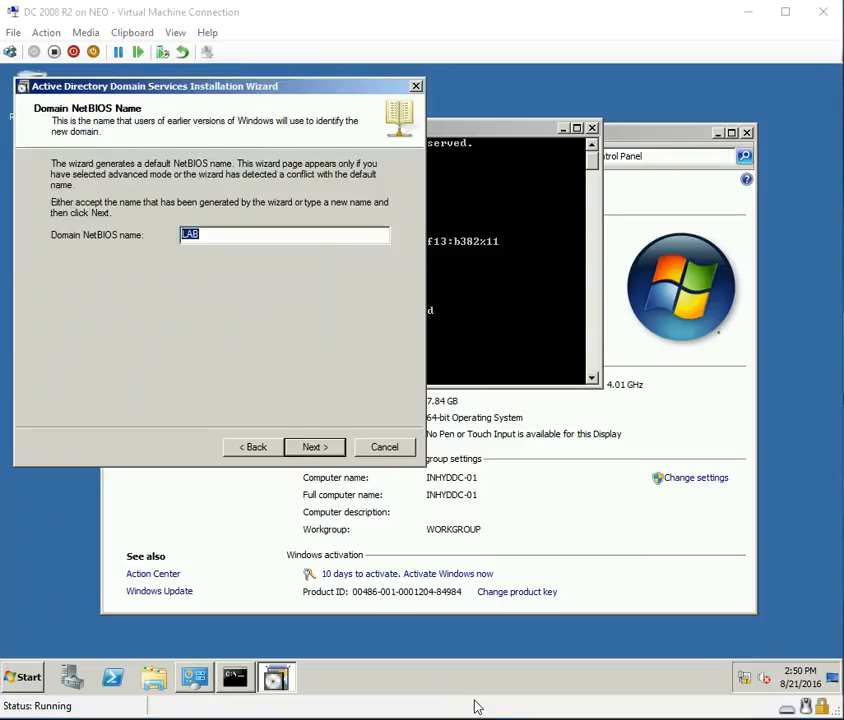
left_click(225, 234)
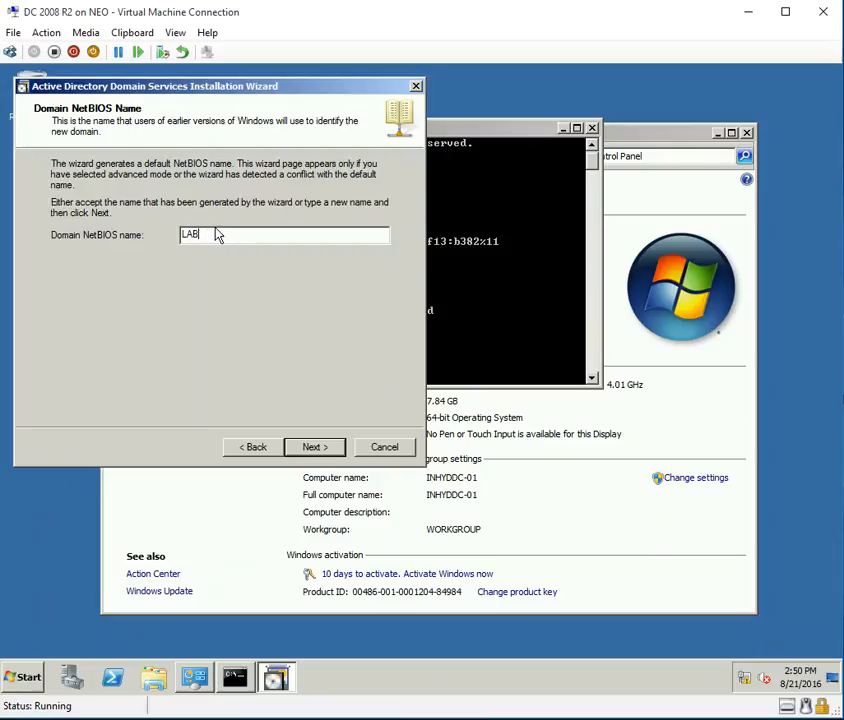
left_click(316, 449)
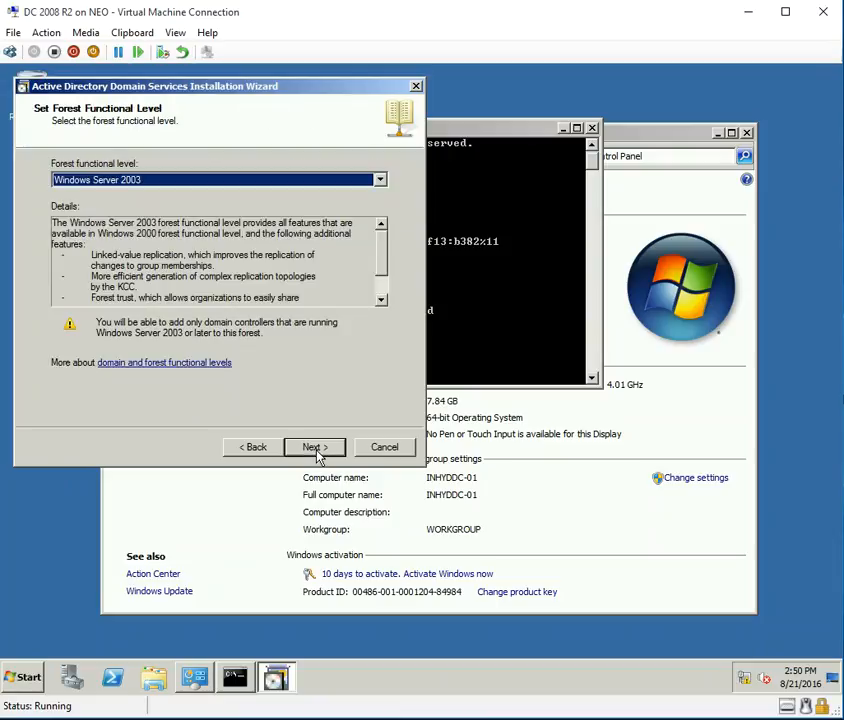
Set the forest functional level to Windows Server 2008 R2 and continue.
left_click(232, 181)
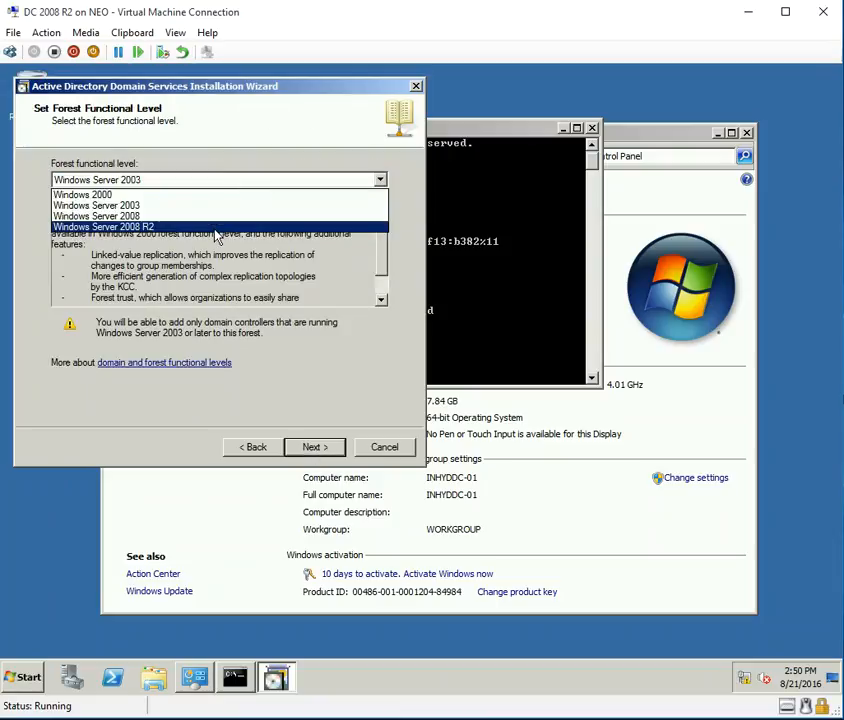
left_click(214, 228)
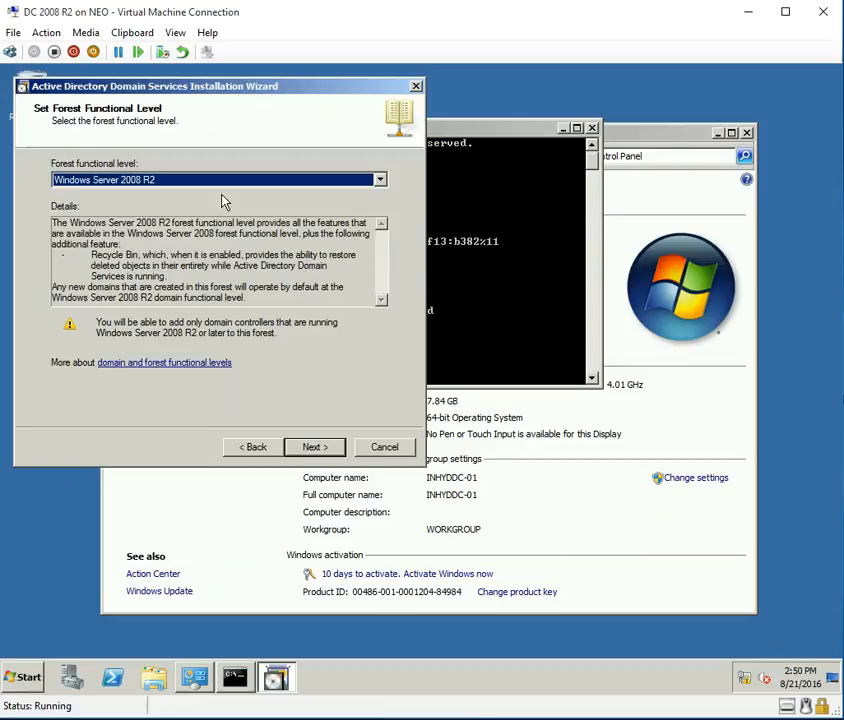
left_click(245, 179)
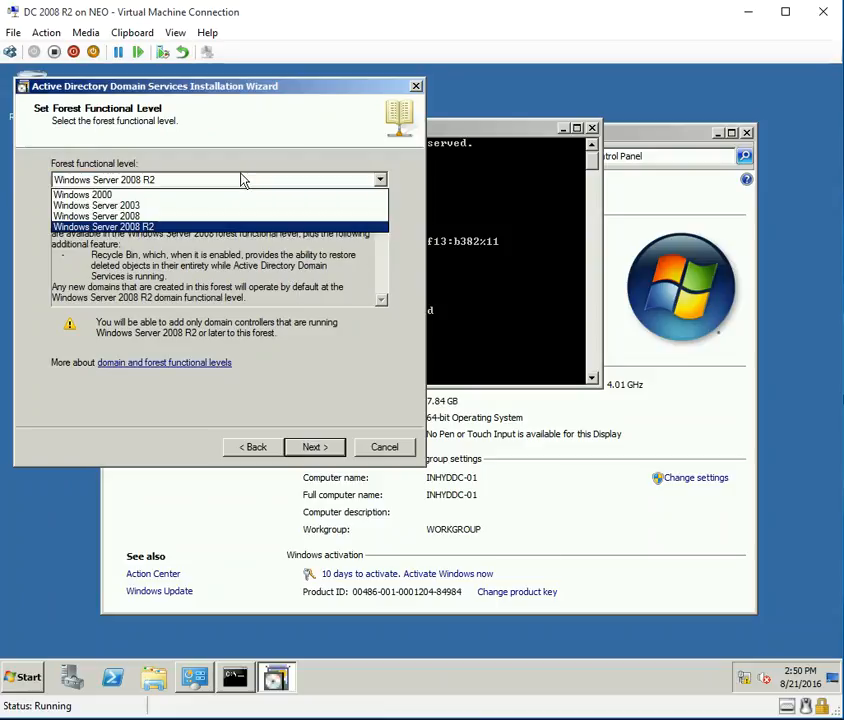
left_click(167, 229)
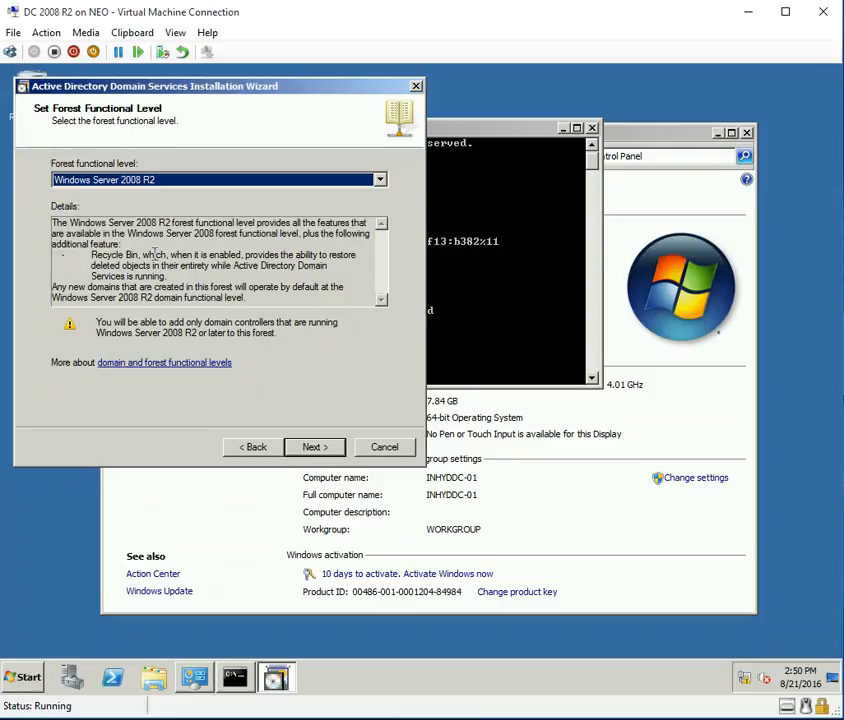
left_click_drag(86, 254, 158, 266)
left_click(59, 276)
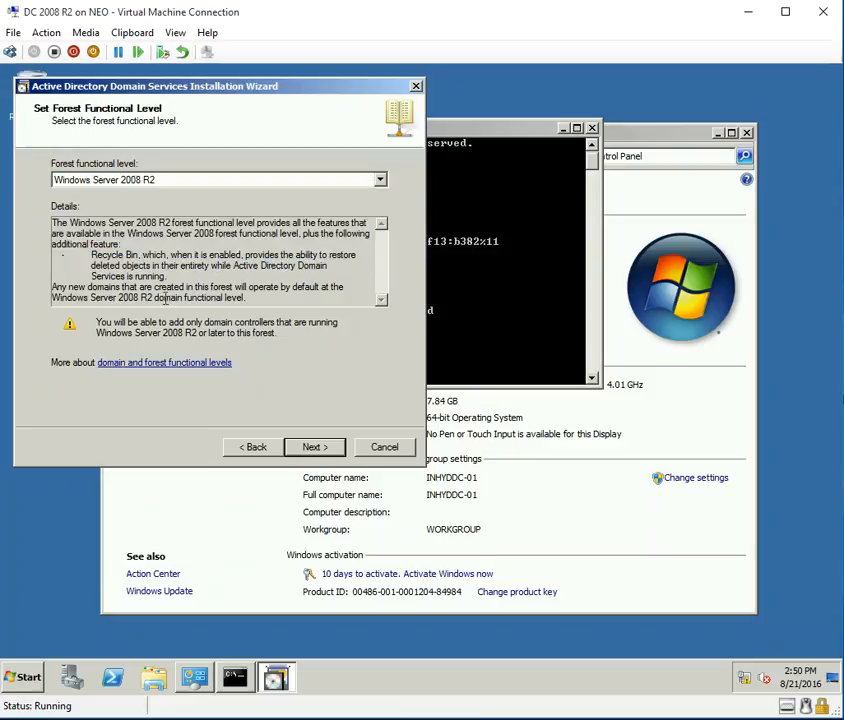
left_click_drag(52, 254, 205, 298)
left_click(324, 454)
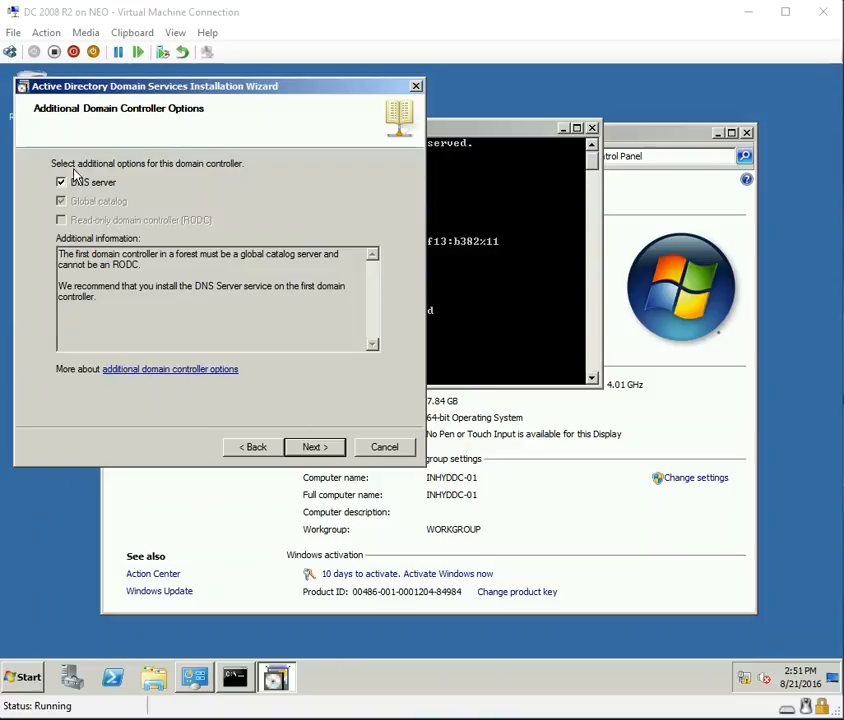
Keep the DNS server option, accept the delegation warning, and keep default NTDS and SYSVOL folders.
left_click(320, 451)
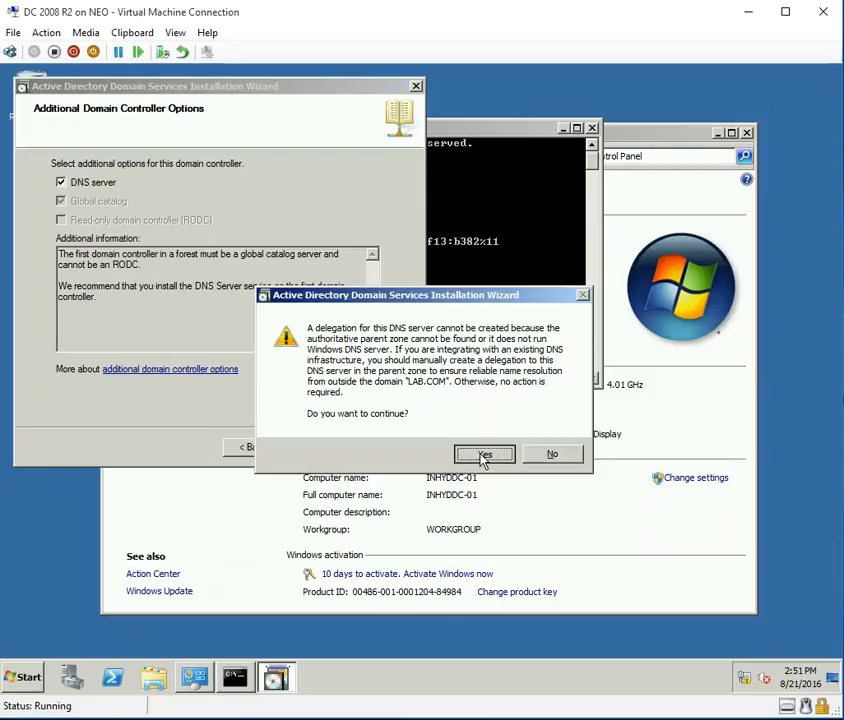
left_click(483, 455)
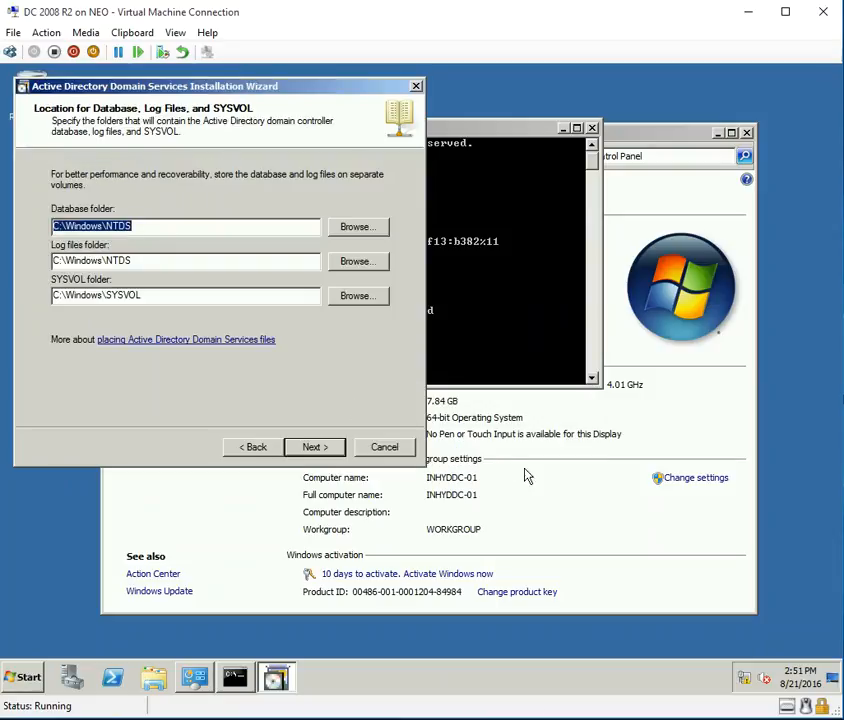
left_click(138, 228)
left_click_drag(104, 261, 149, 265)
left_click(153, 265)
left_click_drag(107, 292, 157, 295)
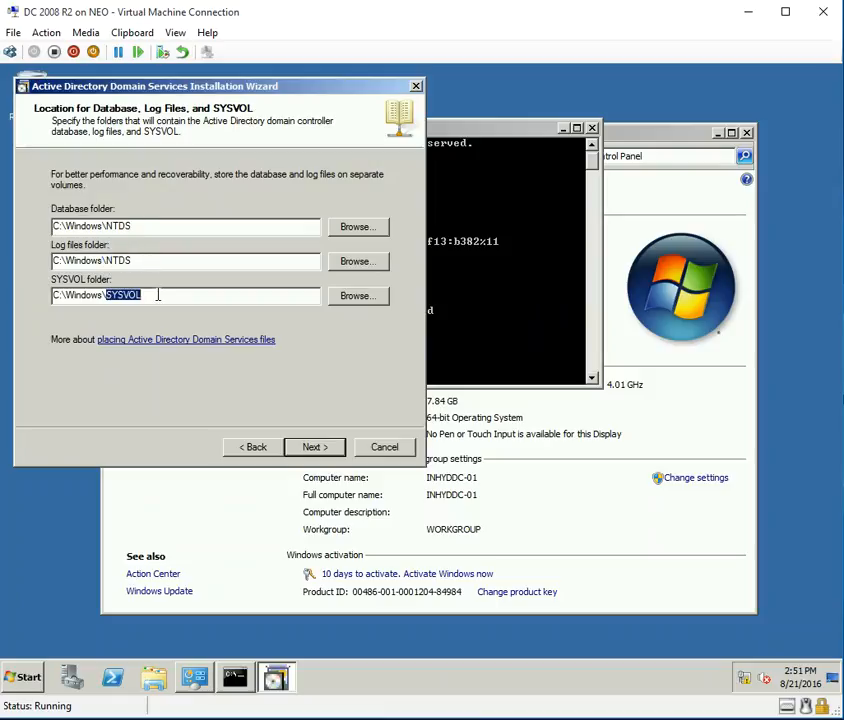
left_click_drag(105, 261, 135, 261)
left_click_drag(105, 226, 132, 227)
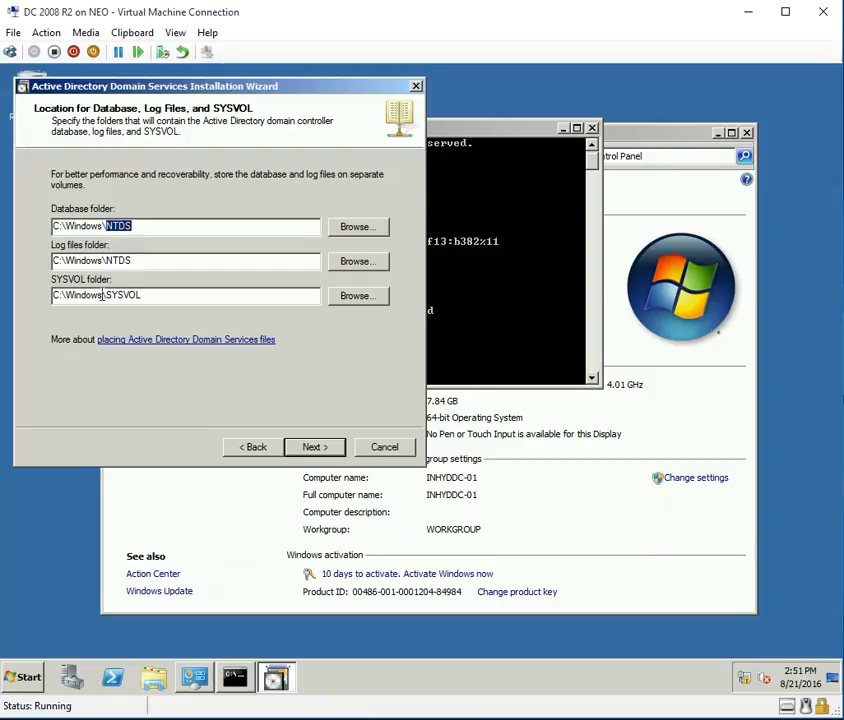
left_click_drag(107, 294, 147, 294)
left_click(197, 292)
left_click_drag(51, 226, 58, 227)
left_click_drag(60, 299, 52, 227)
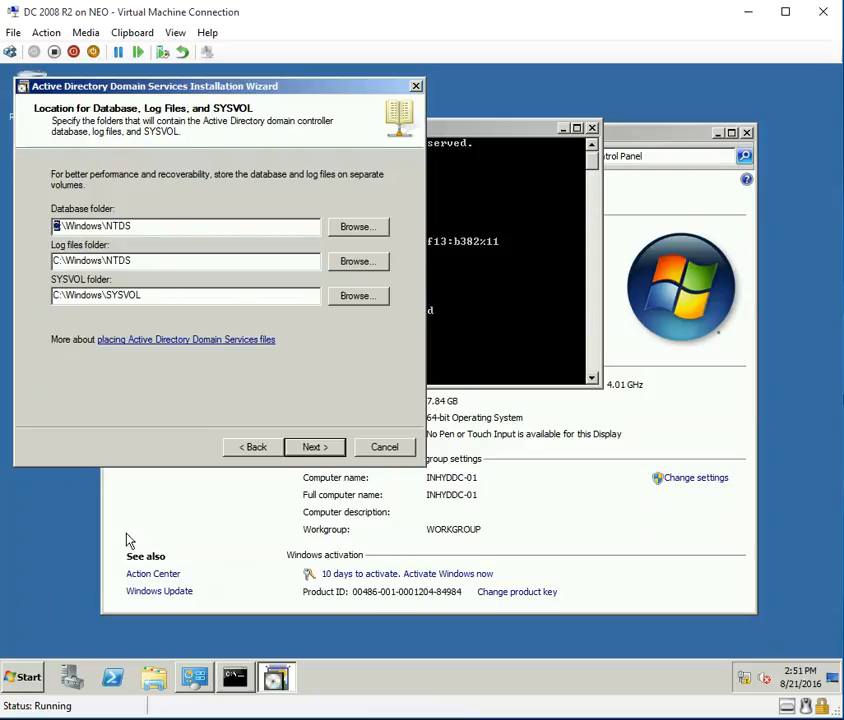
left_click(314, 448)
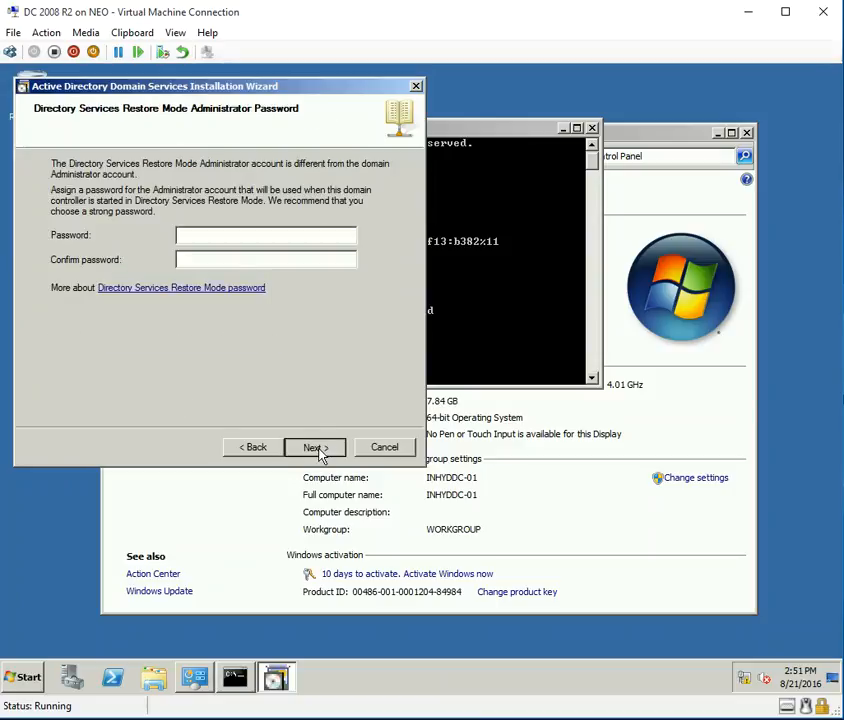
Enter and confirm the Directory Services Restore Mode password.
left_click(182, 237)
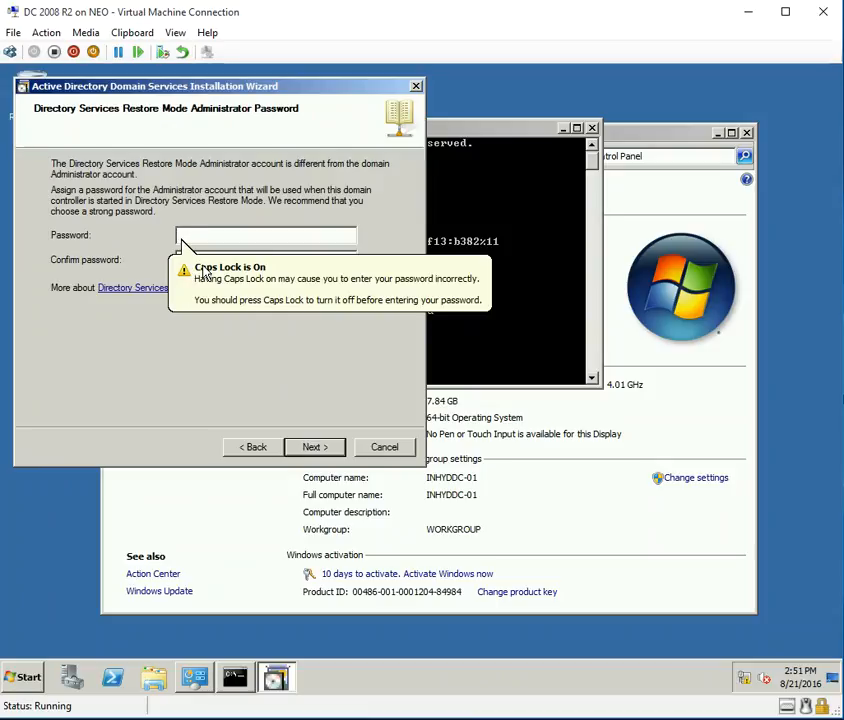
type("Passw0rd@123")
left_click(203, 262)
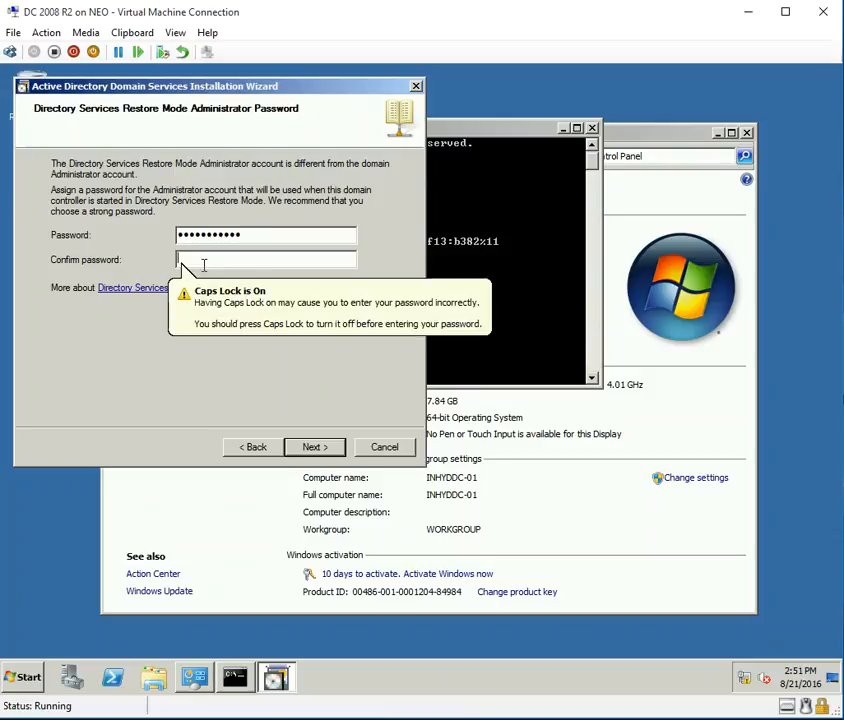
type("Passw0r")
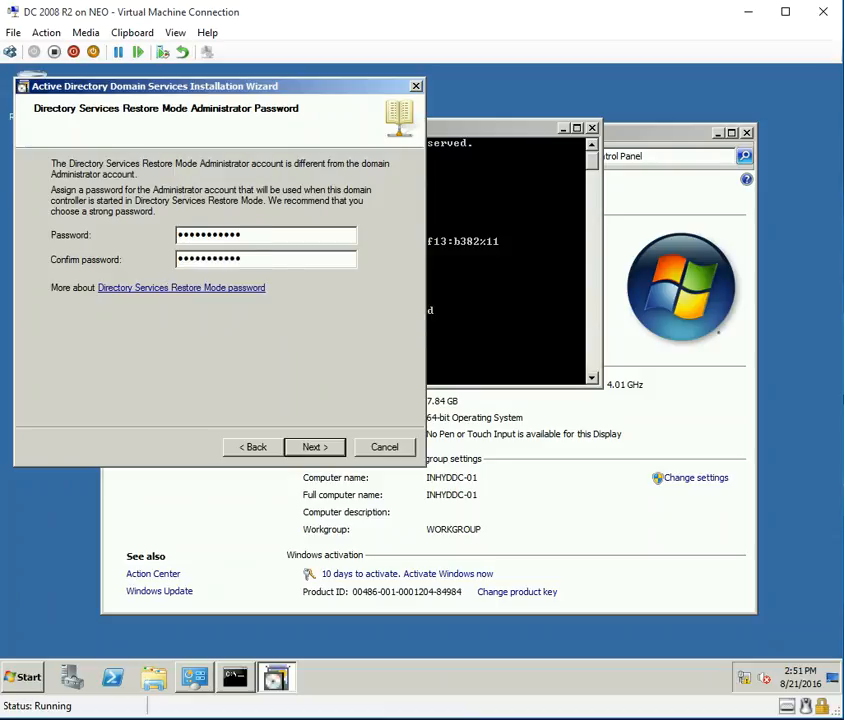
key("Return")
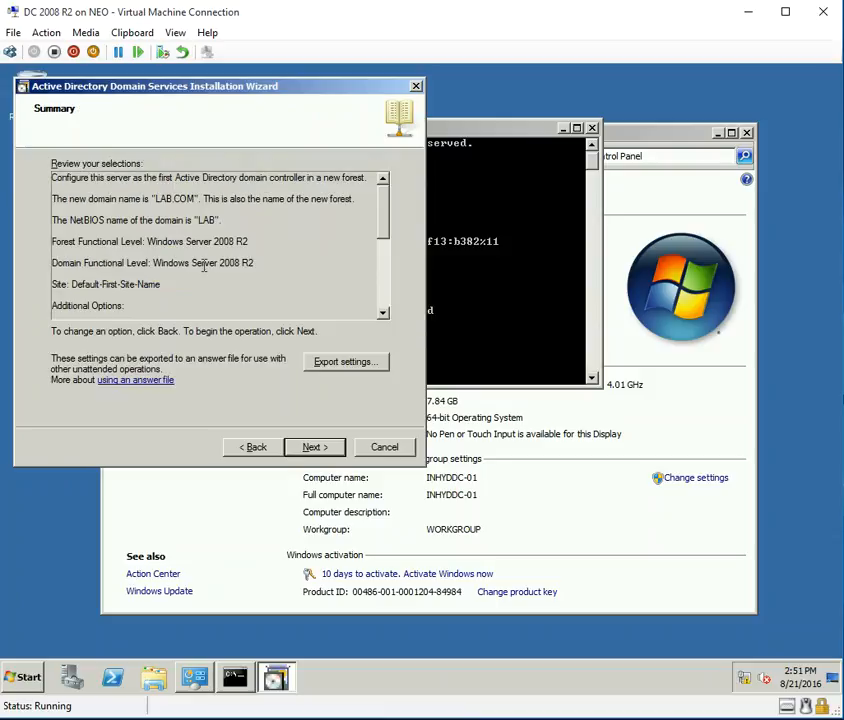
Run the AD DS installation, review LAB.COM on site Default-First-Site-Name, and finish the wizard.
left_click(318, 447)
left_click_drag(441, 257, 353, 210)
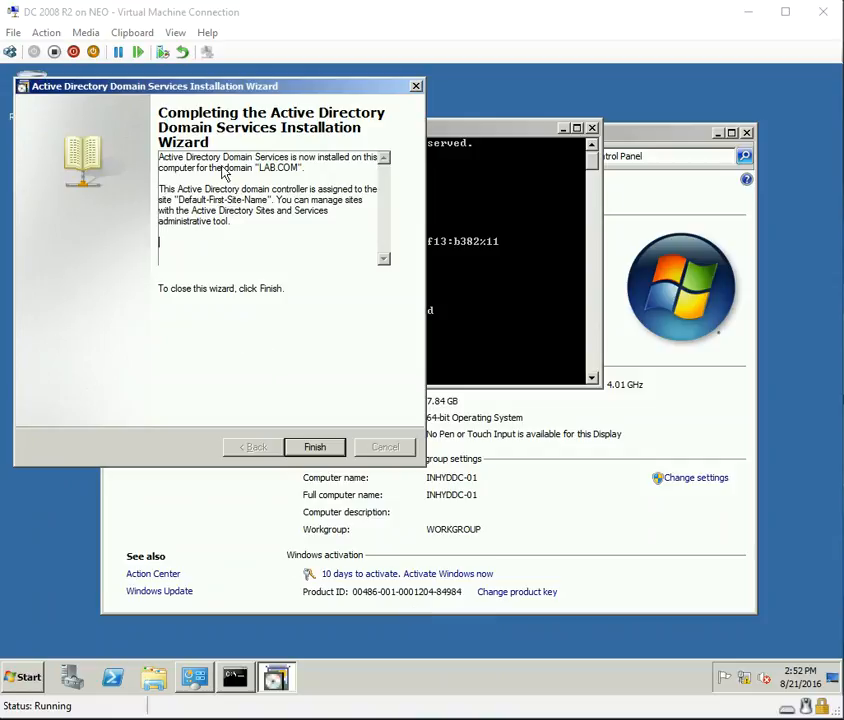
left_click_drag(253, 166, 303, 171)
left_click(332, 177)
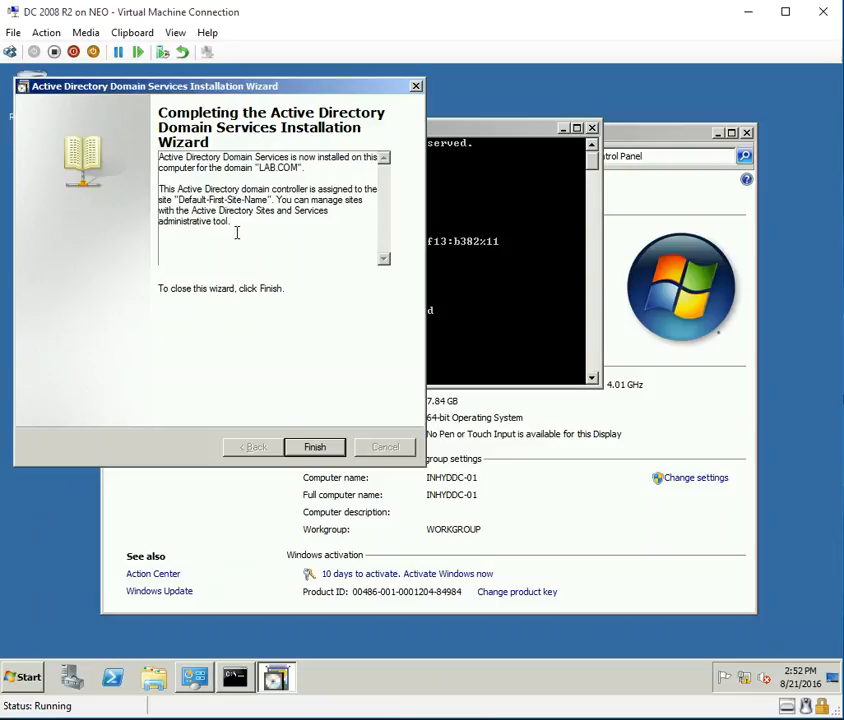
left_click_drag(250, 230, 143, 188)
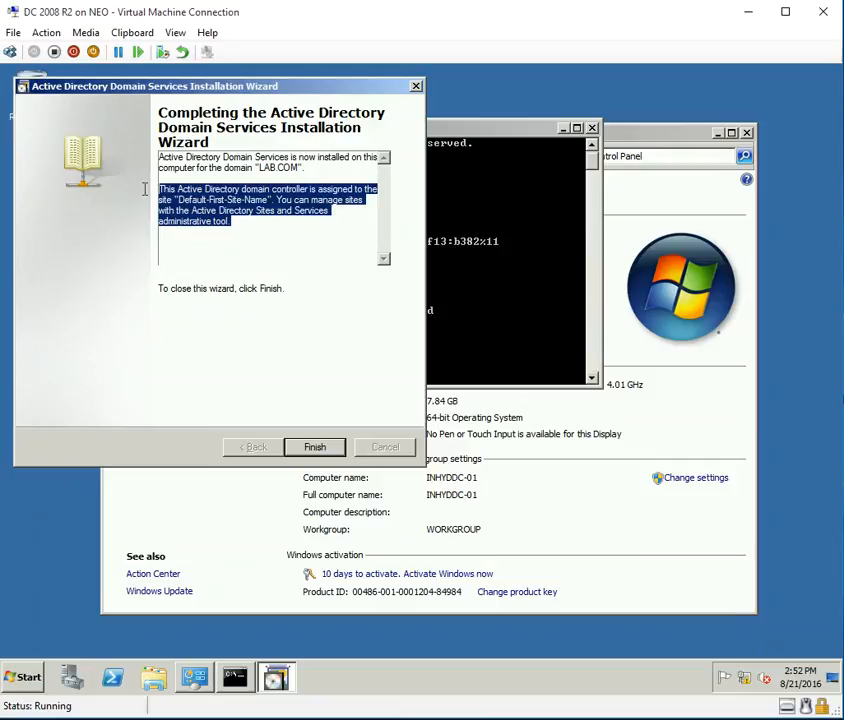
left_click(249, 222)
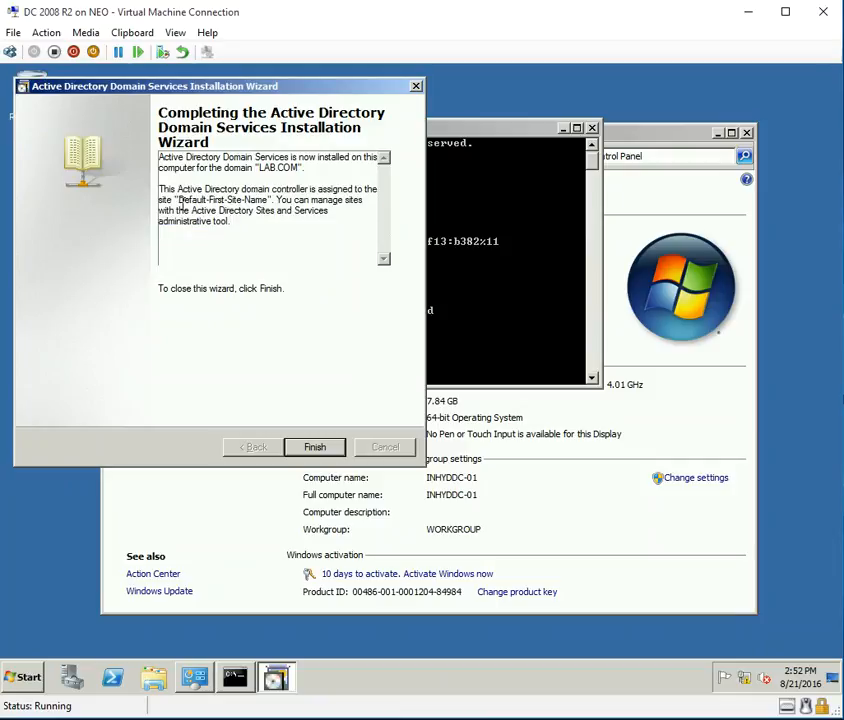
mouse_move(186, 200)
left_mouse_down()
mouse_move(272, 202)
mouse_move(293, 230)
mouse_move(247, 201)
mouse_move(176, 193)
left_mouse_up()
left_click(267, 201)
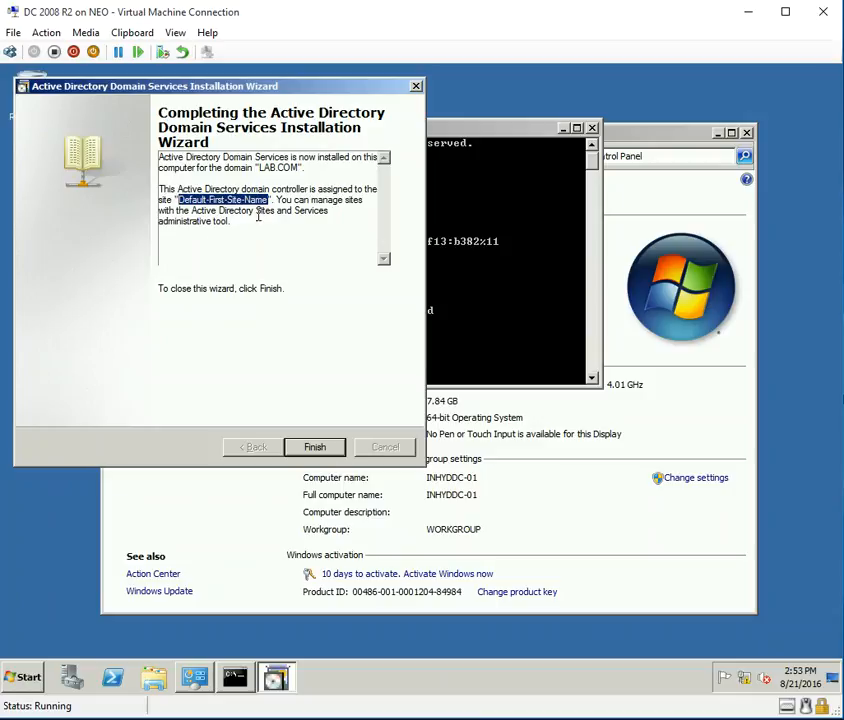
left_click_drag(211, 213, 313, 222)
left_click(285, 239)
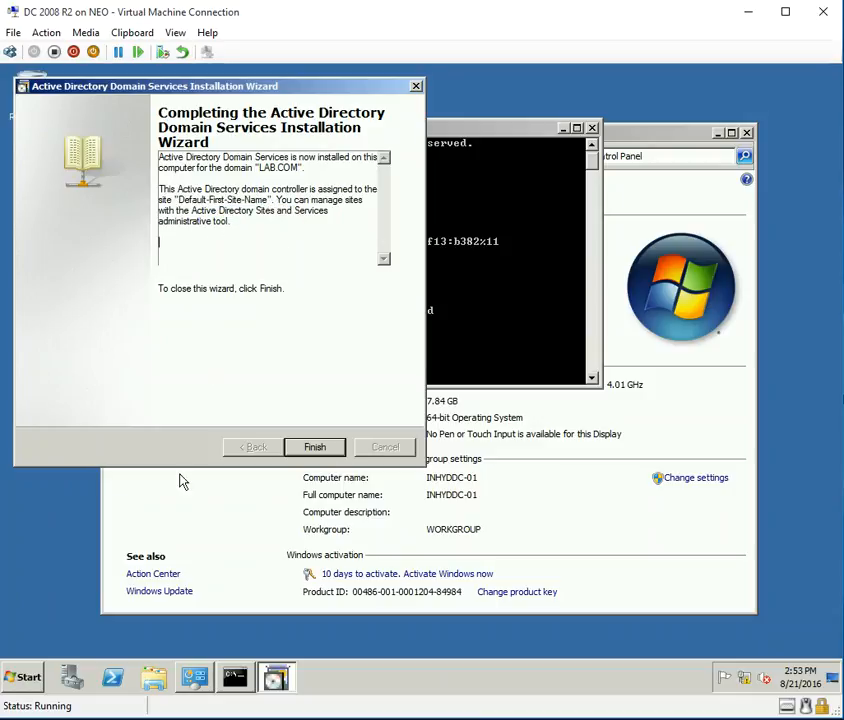
left_click(316, 449)
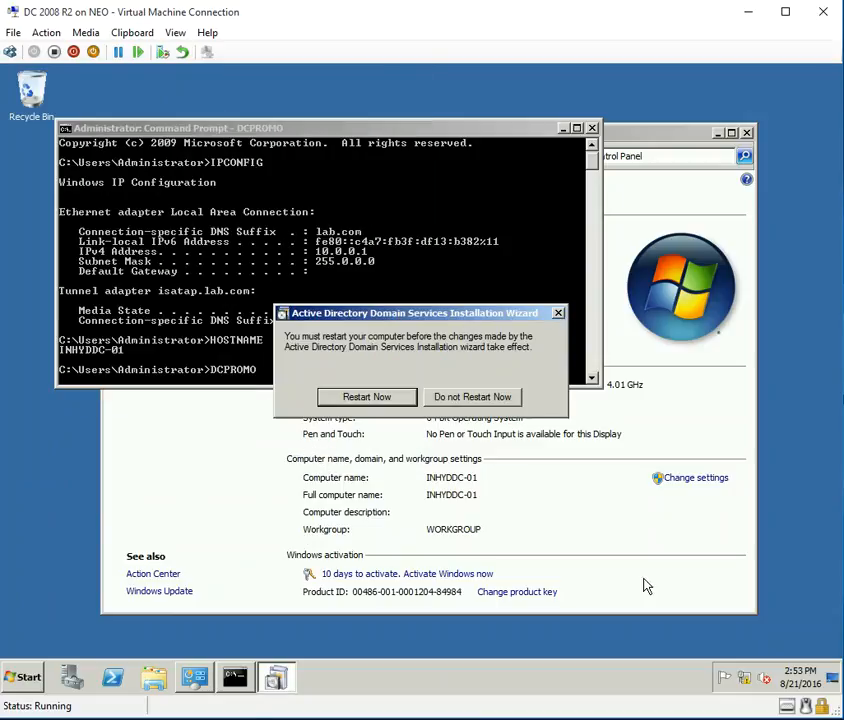
Restart the server, then sign in to the LAB domain as Administrator with its password.
left_click(367, 397)
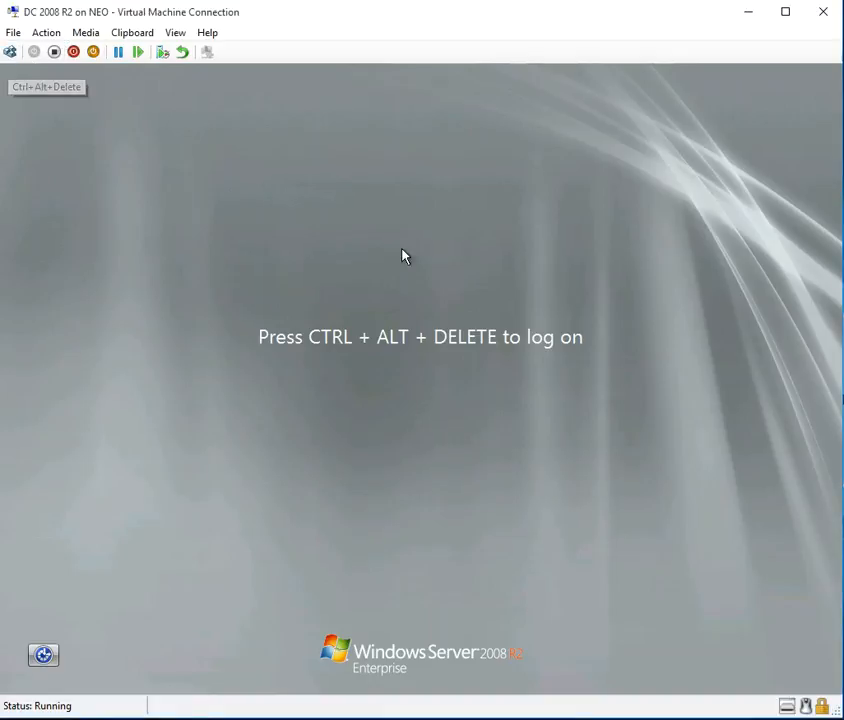
left_click(10, 51)
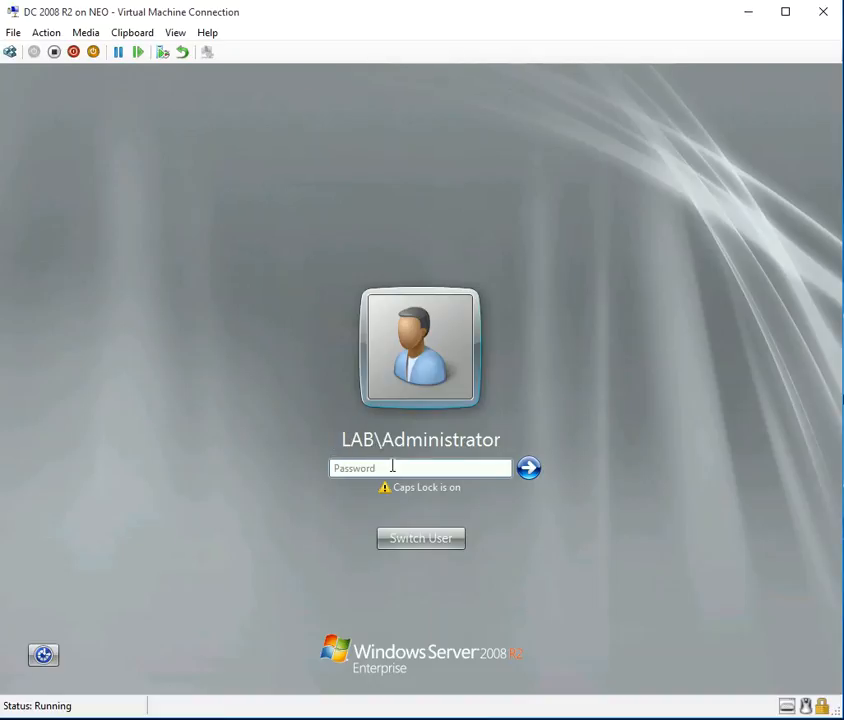
type("•••••")
key("Return")
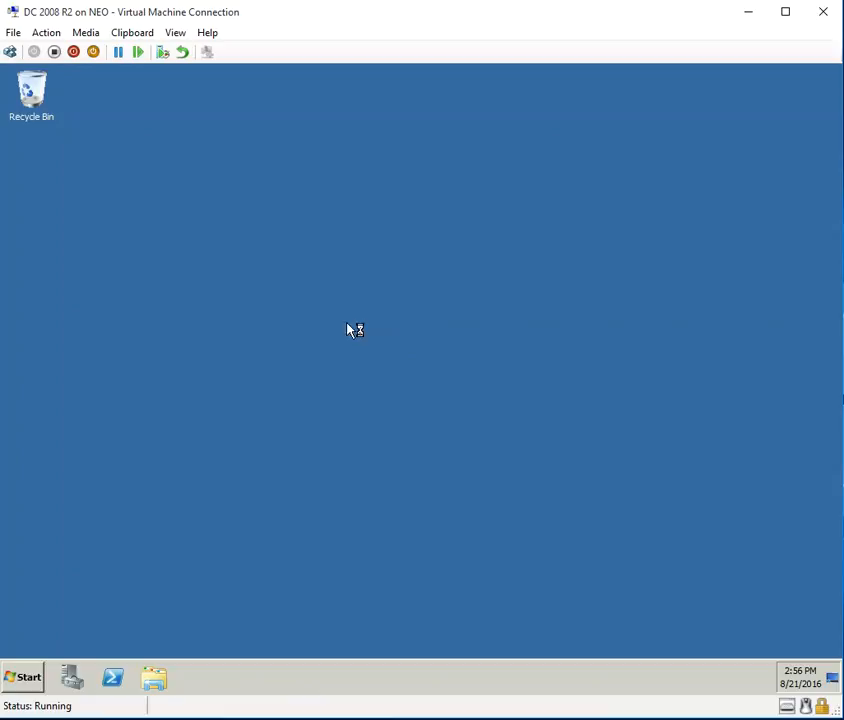
Launch DNS Manager from Start > Administrative Tools.
left_click(30, 677)
mouse_move(292, 543)
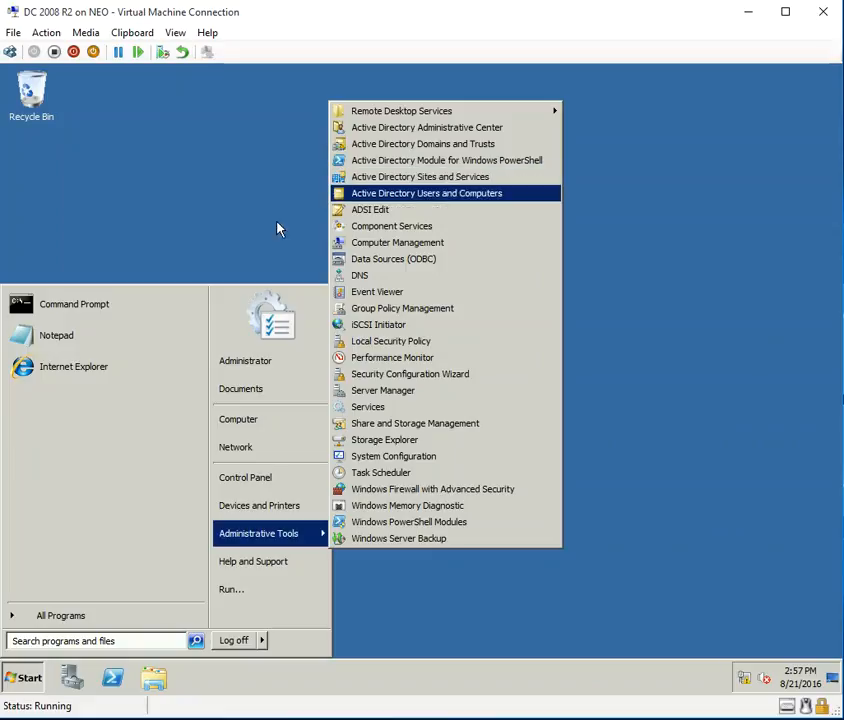
left_click(384, 281)
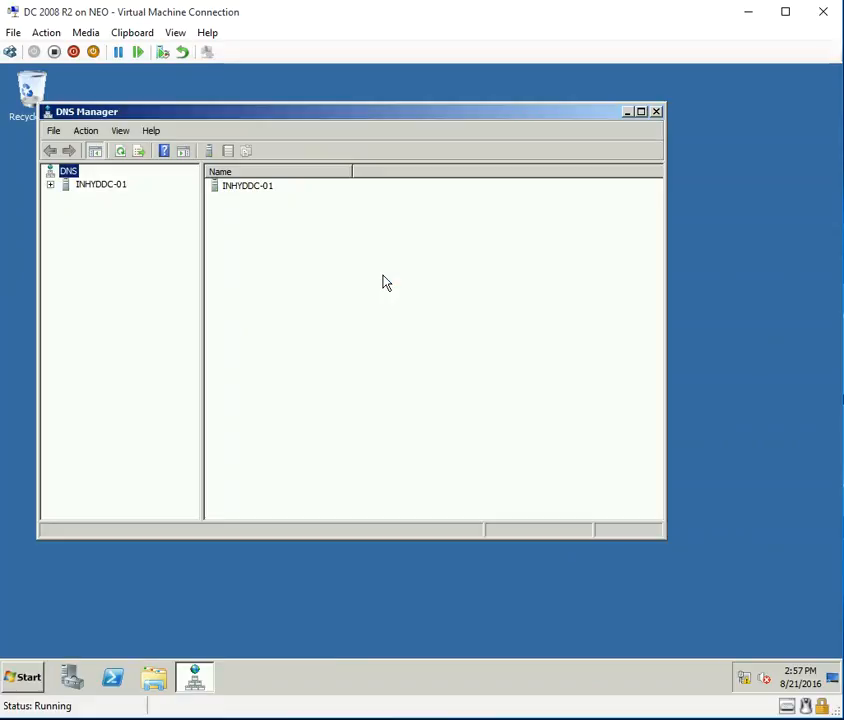
Maximize DNS Manager, expand INHYDDC-01 and compare the Forward and Reverse Lookup Zones.
double_click(105, 188)
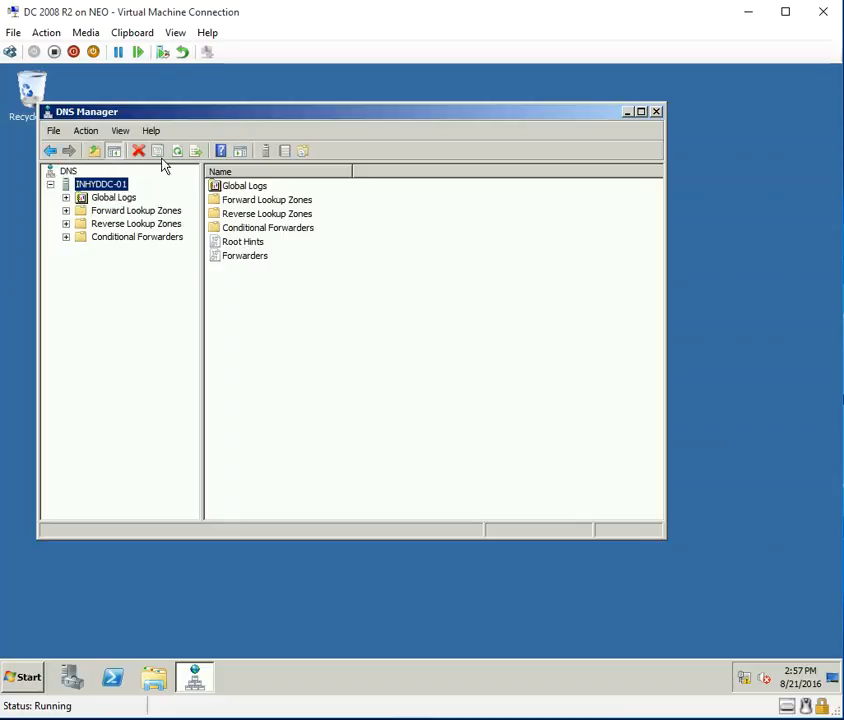
double_click(202, 113)
double_click(62, 172)
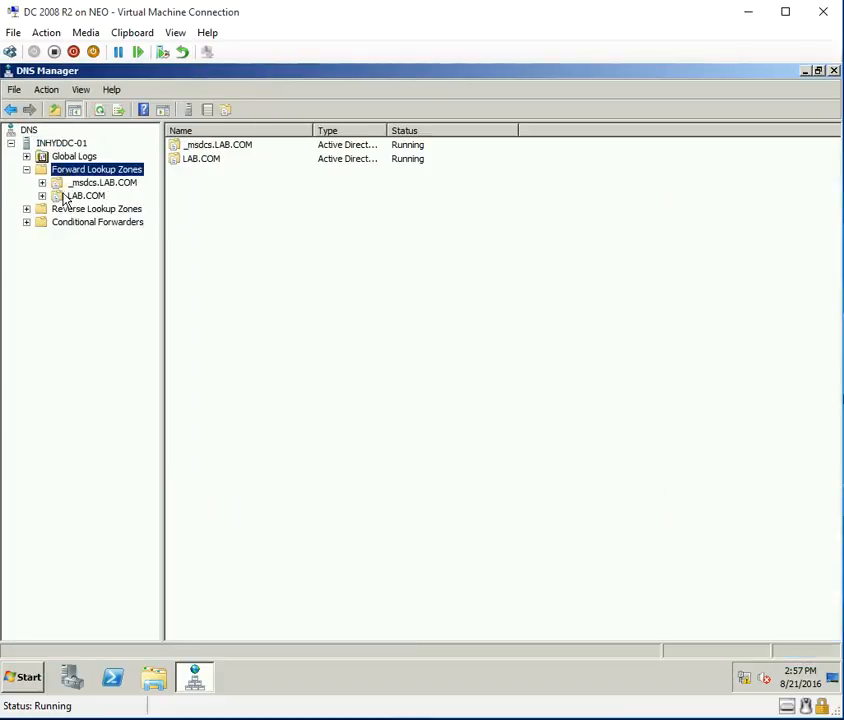
left_click(76, 210)
left_click(75, 170)
left_click(96, 212)
left_click(90, 172)
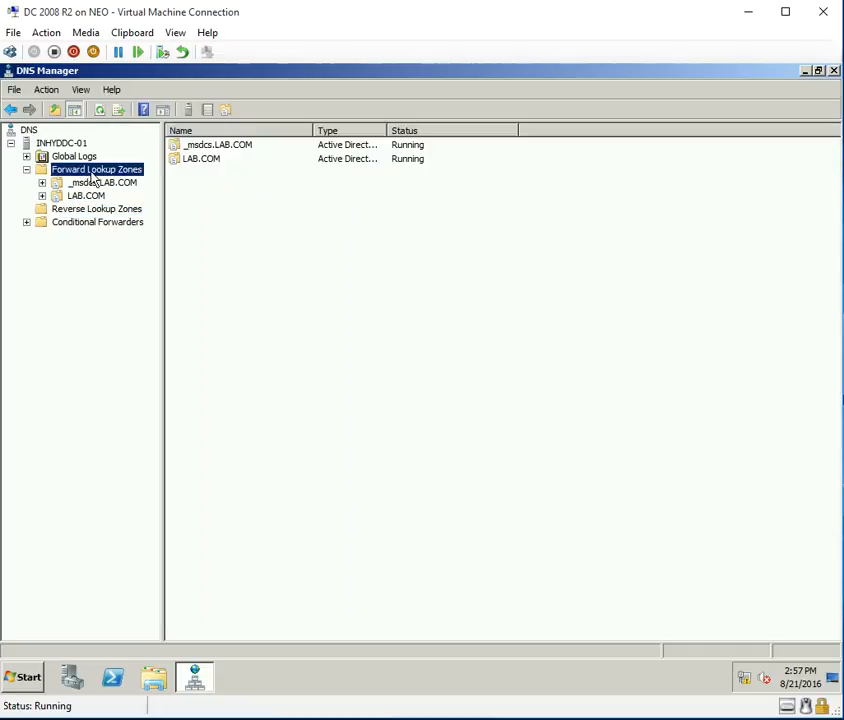
Inspect LAB.COM's _msdcs and _sites folders, then bring up Reverse Lookup Zones' context menu.
double_click(84, 197)
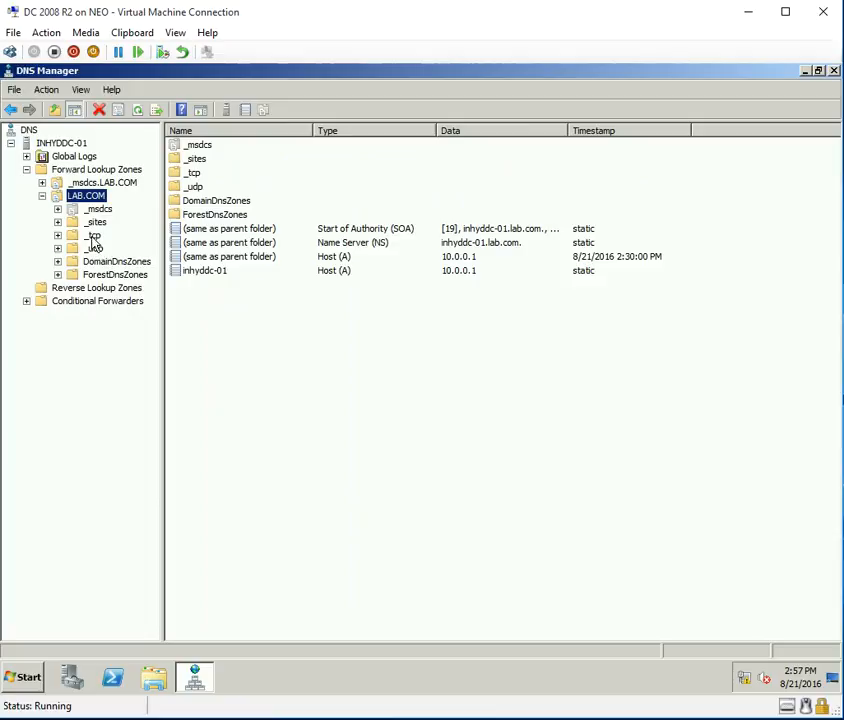
left_click(98, 209)
left_click(96, 222)
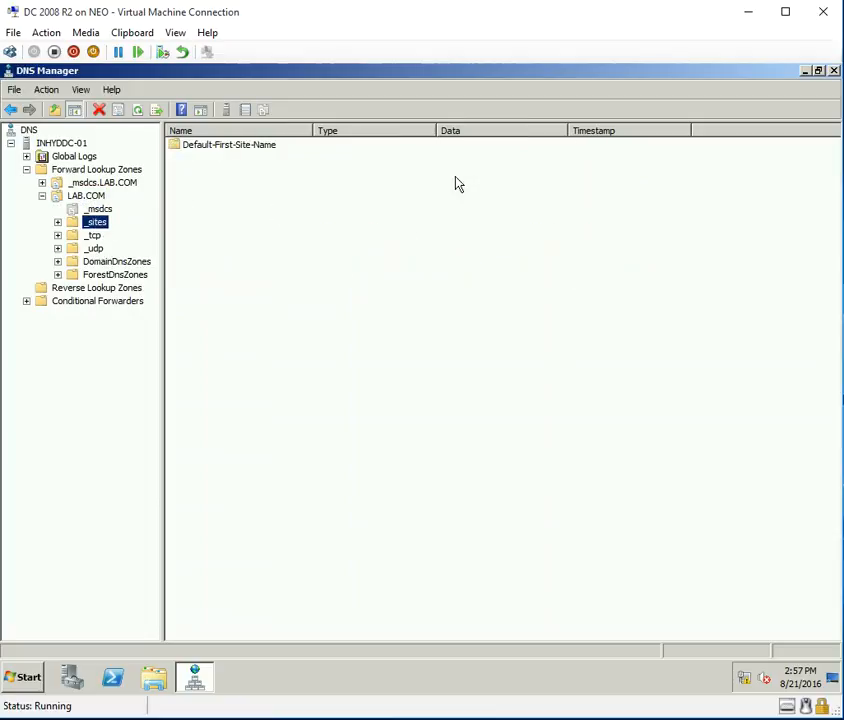
left_click(57, 222)
double_click(55, 195)
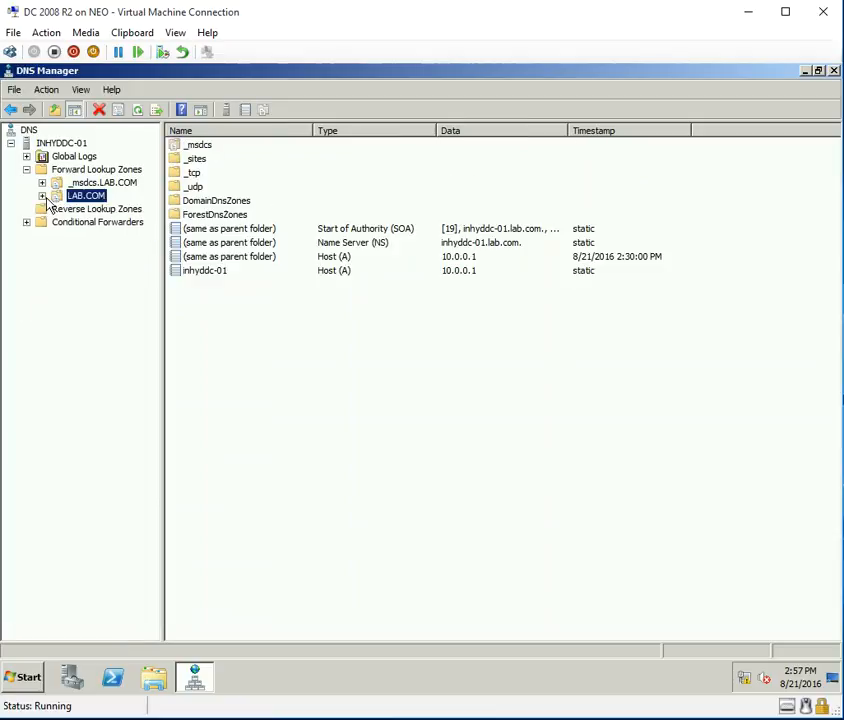
left_click(89, 210)
right_click(125, 211)
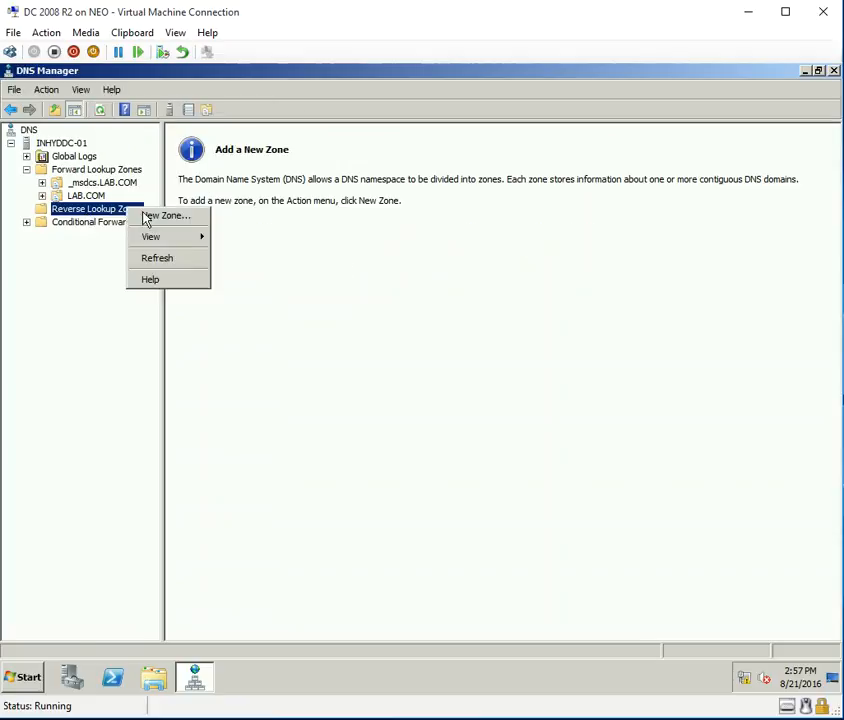
Create the AD-integrated IPv4 reverse zone 0.0.10.in-addr.arpa for network 10.0.0.
left_click(152, 218)
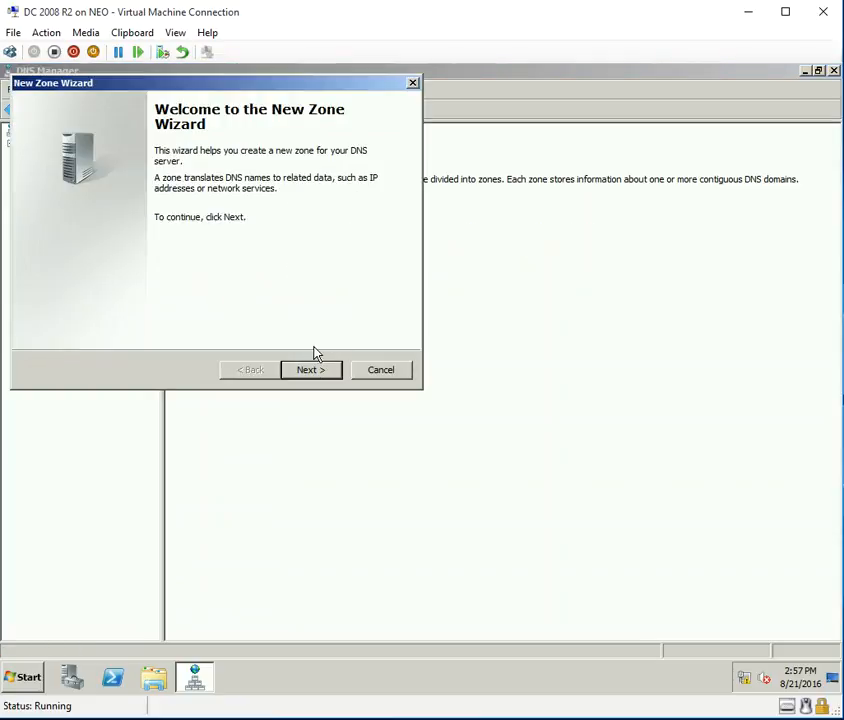
left_click(311, 371)
left_click(311, 371)
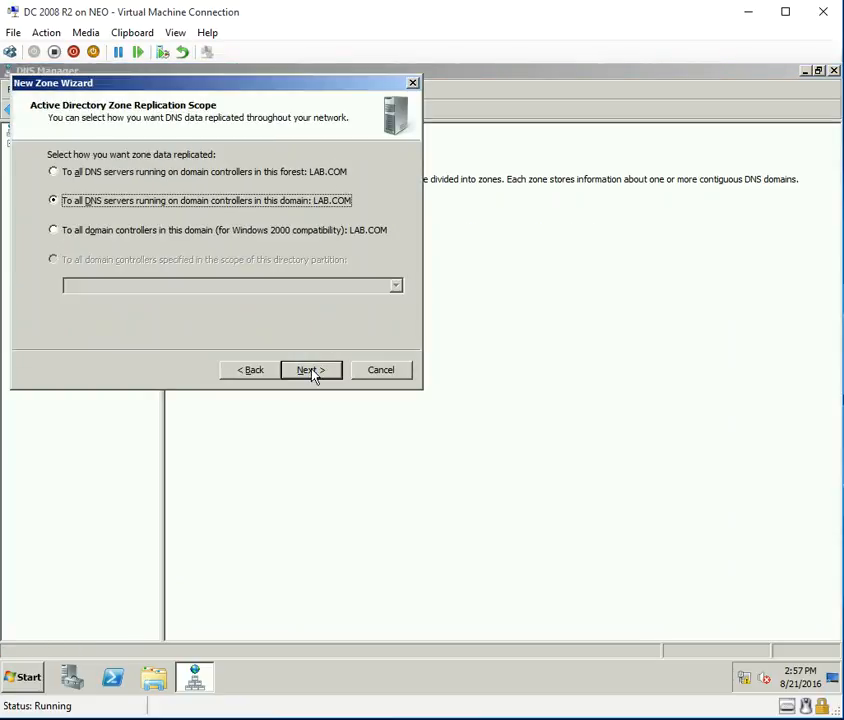
left_click(311, 371)
left_click(311, 371)
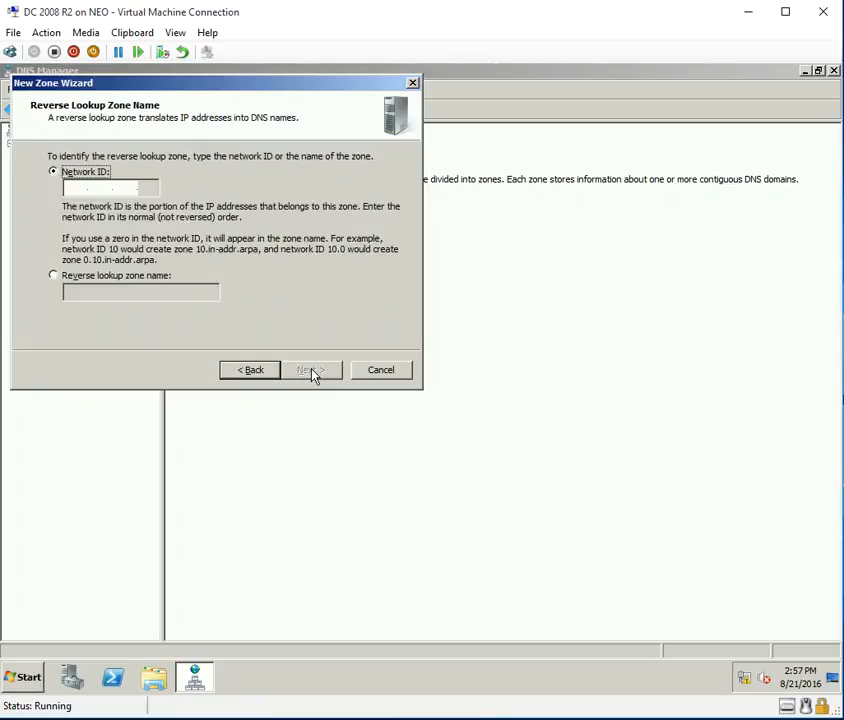
type("10.0.0.")
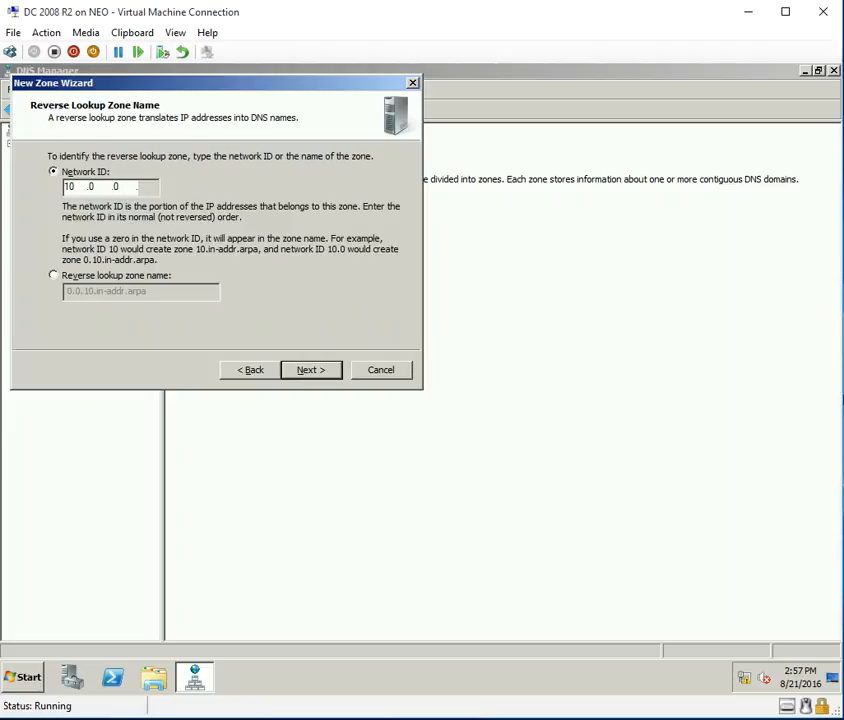
left_click(311, 371)
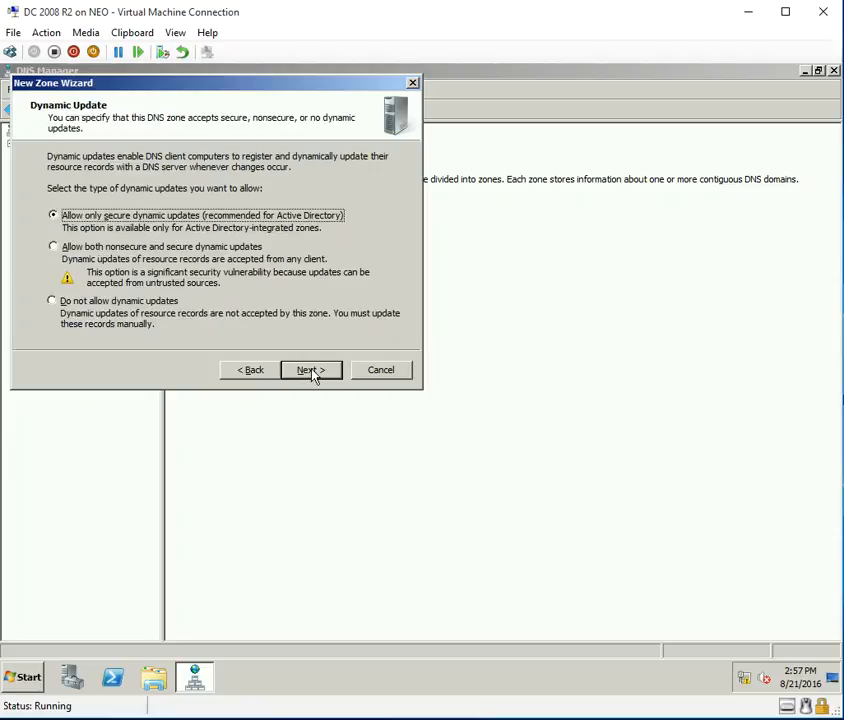
key("Down")
left_click(311, 370)
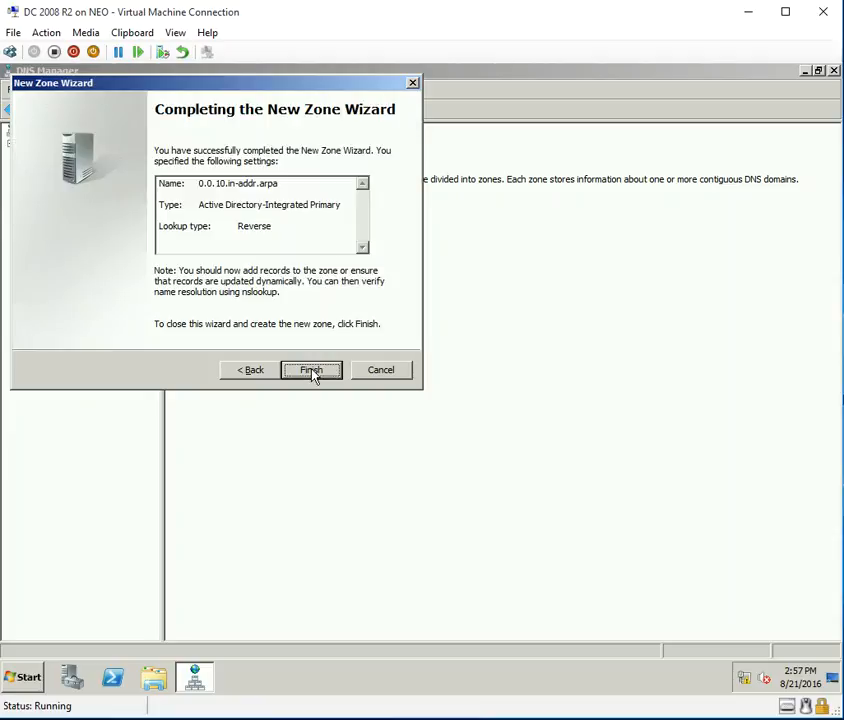
left_click(311, 370)
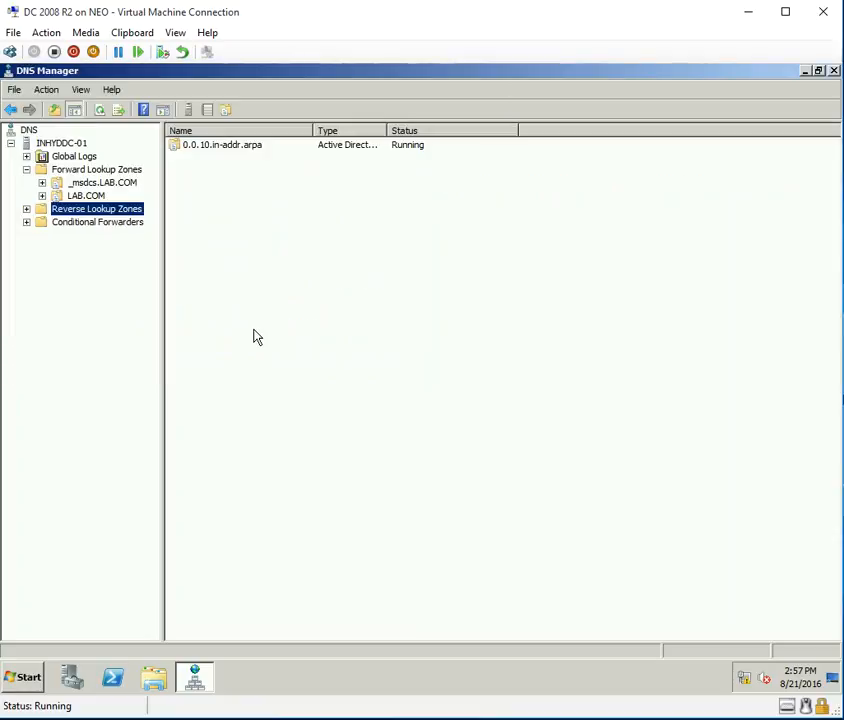
Re-save the inhyddc-01 host record to update its PTR, then refresh to show 10.0.0.1.
left_click(26, 208)
left_click(90, 222)
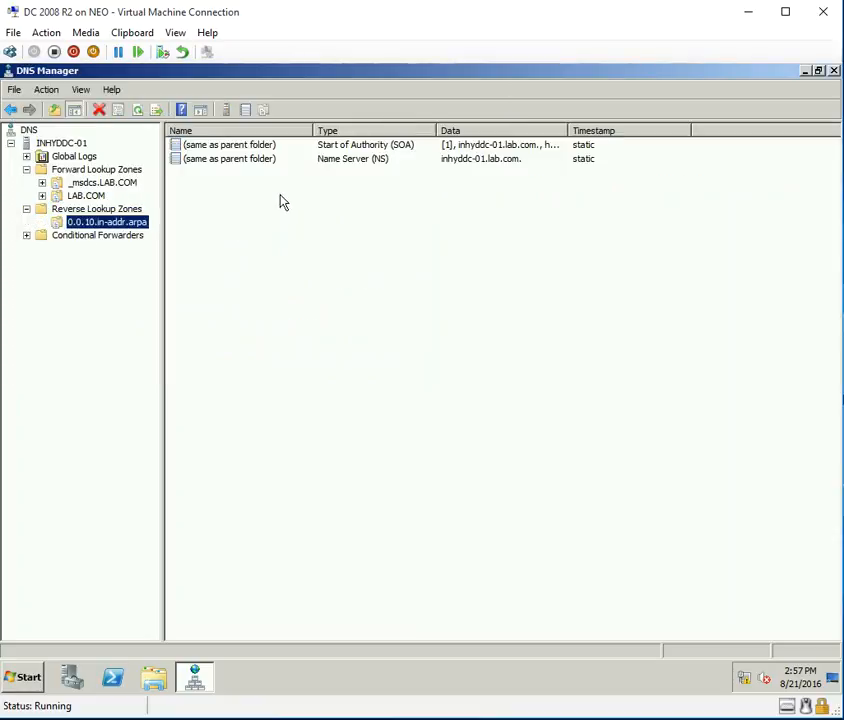
left_click(87, 197)
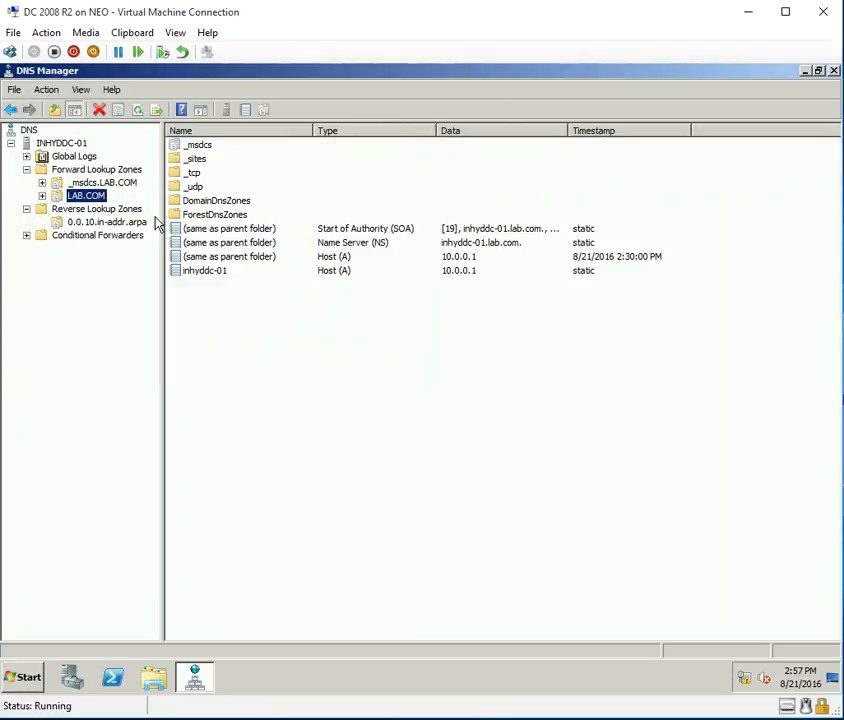
right_click(207, 277)
left_click(247, 303)
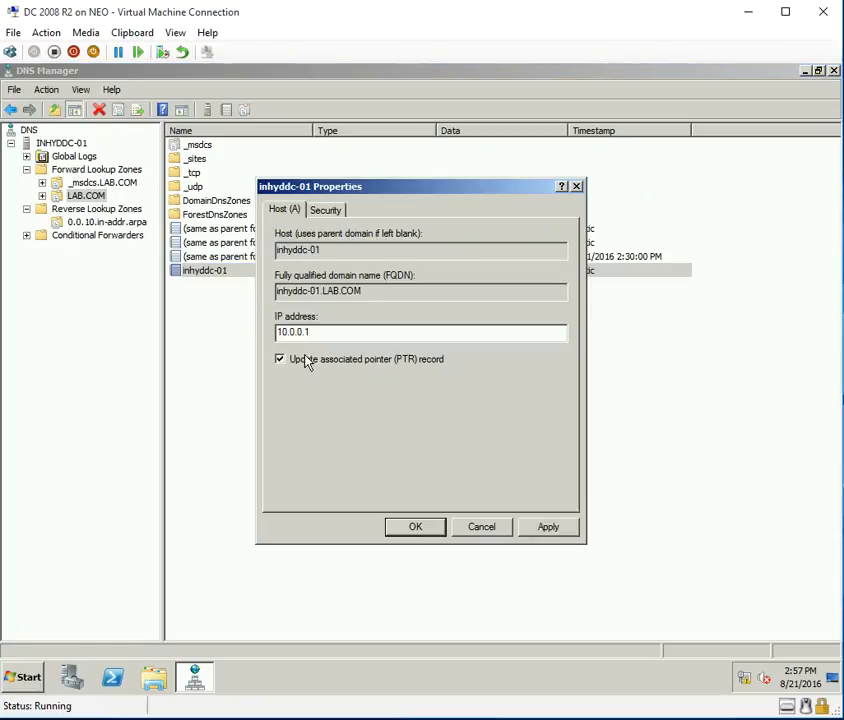
left_click(424, 533)
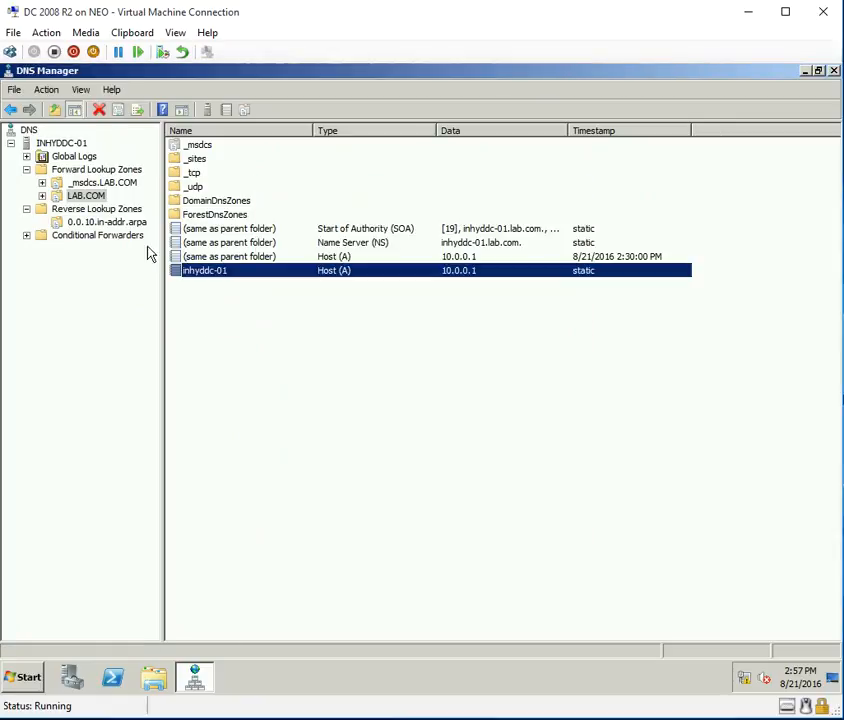
left_click(104, 222)
left_click(118, 111)
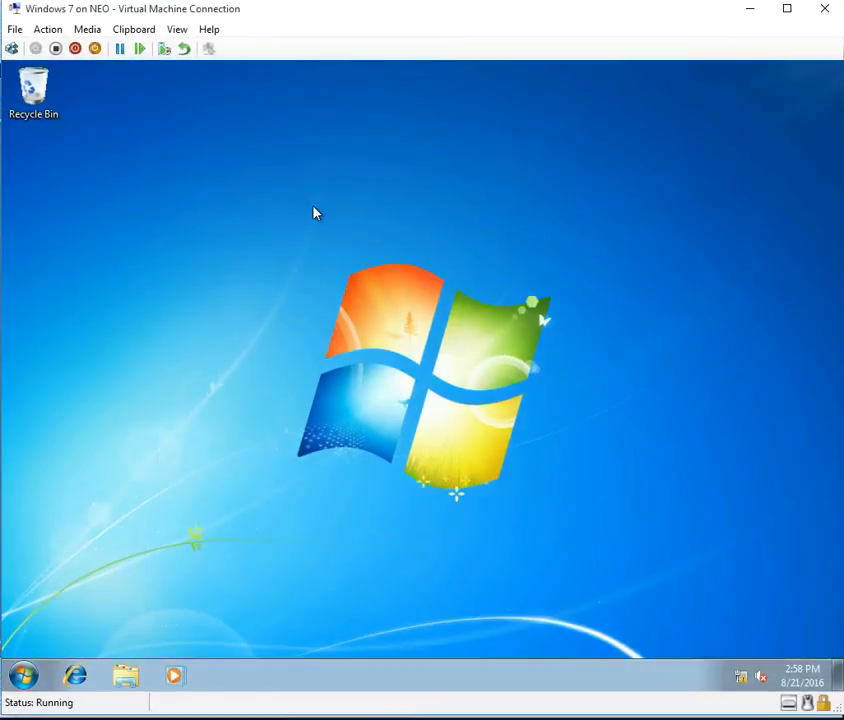
Open the Windows 7 client's System window from Computer properties and maximize it.
left_click(25, 673)
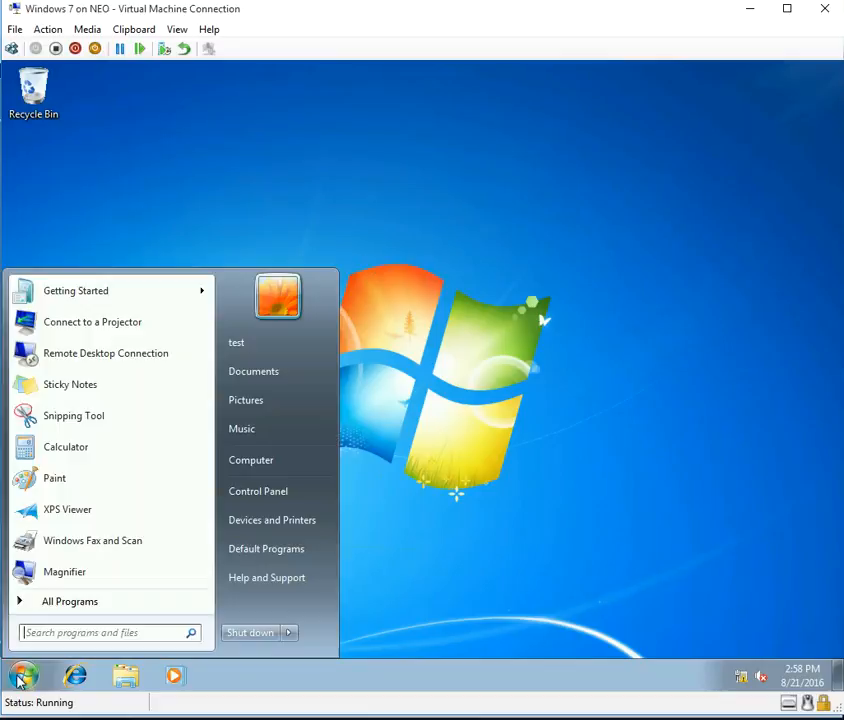
right_click(268, 458)
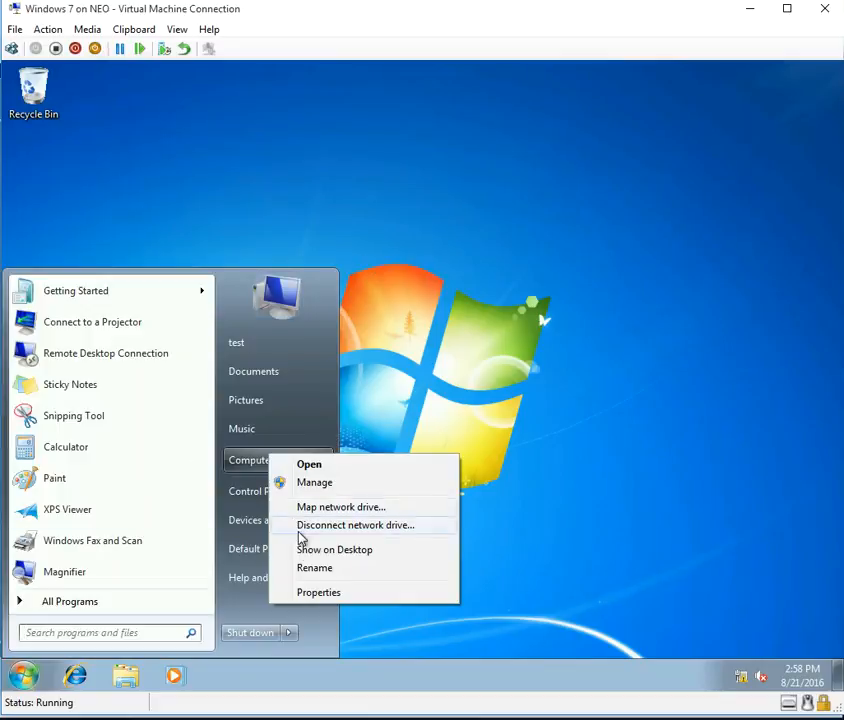
left_click(307, 594)
double_click(450, 152)
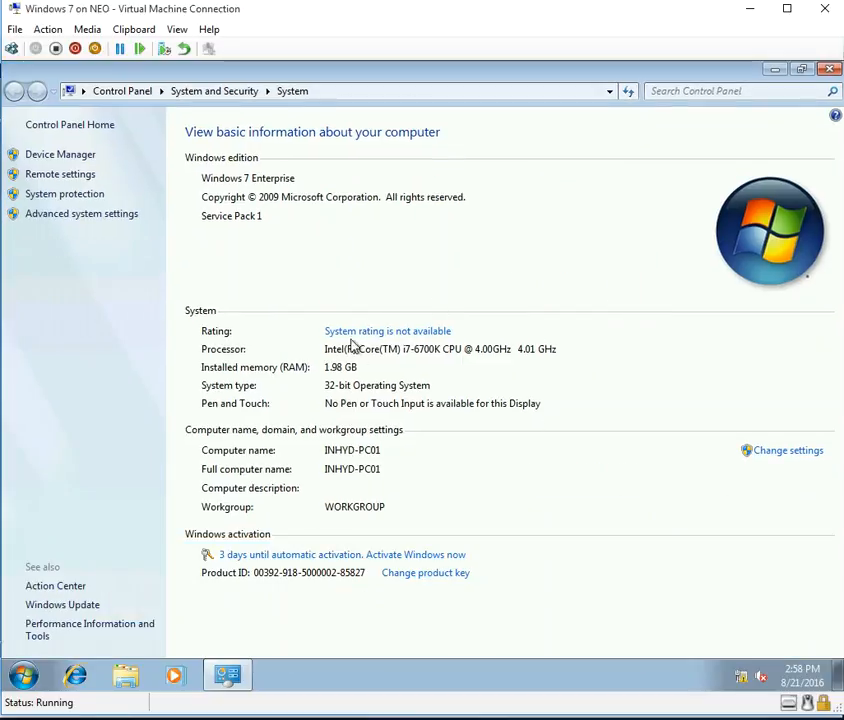
Open Local Area Connection's IPv4 settings and highlight 10.0.0.101, mask 255.0.0.0 and DNS 10.0.0.1.
right_click(745, 680)
left_click(748, 673)
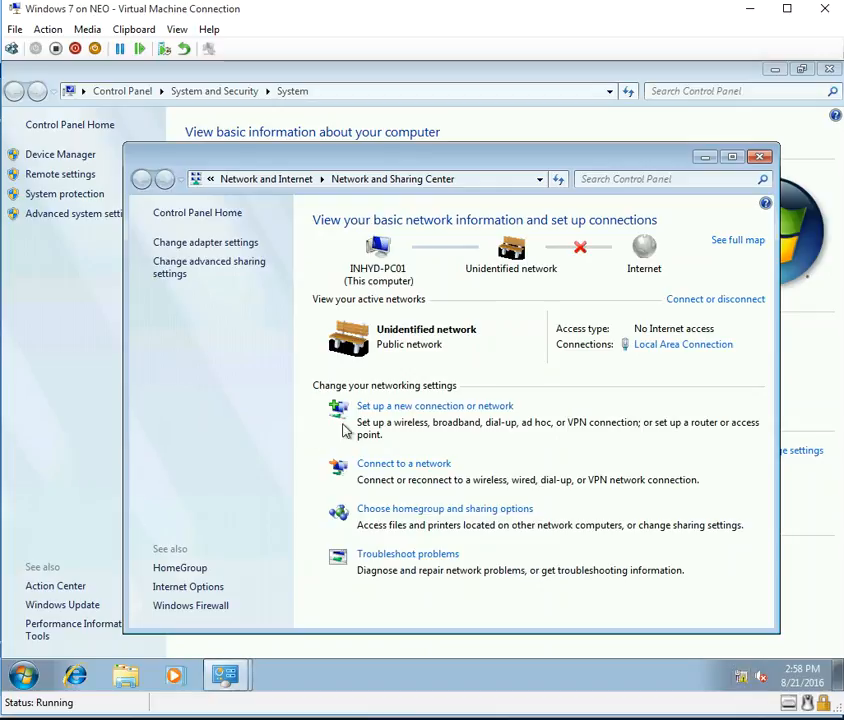
left_click(677, 350)
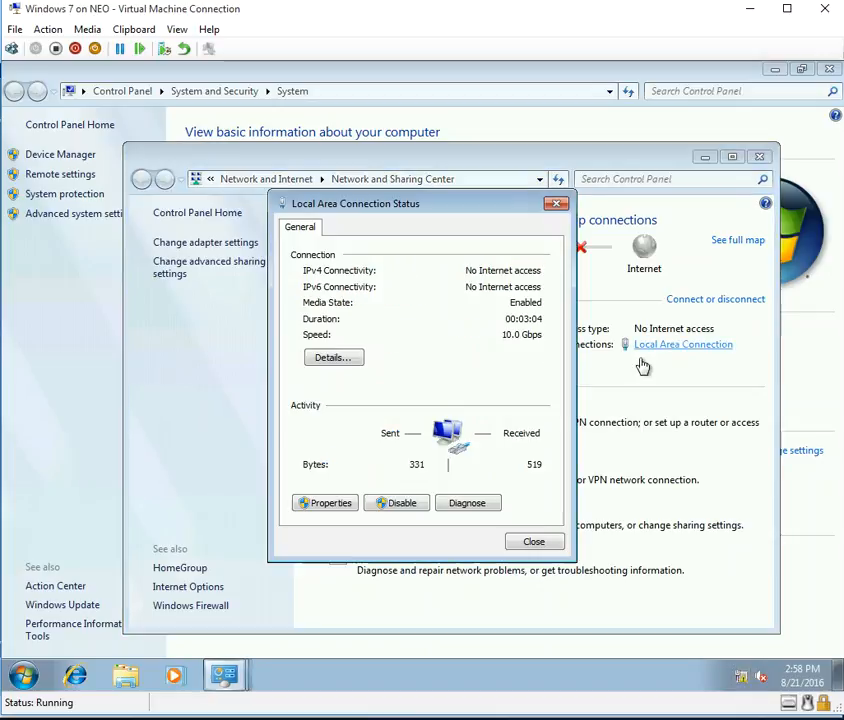
left_click(322, 503)
double_click(424, 401)
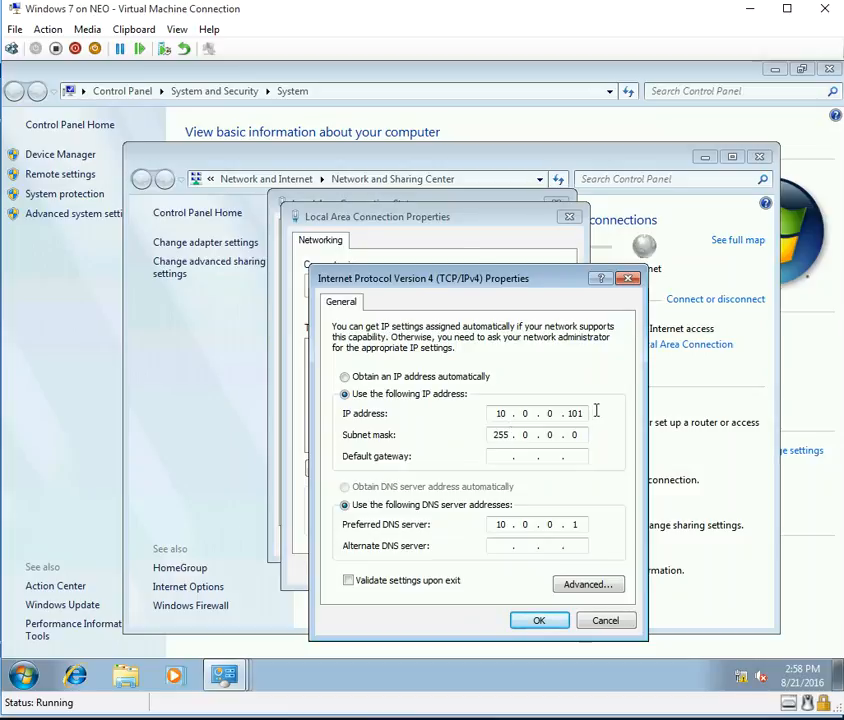
left_click_drag(567, 413, 592, 411)
left_click_drag(511, 438, 483, 437)
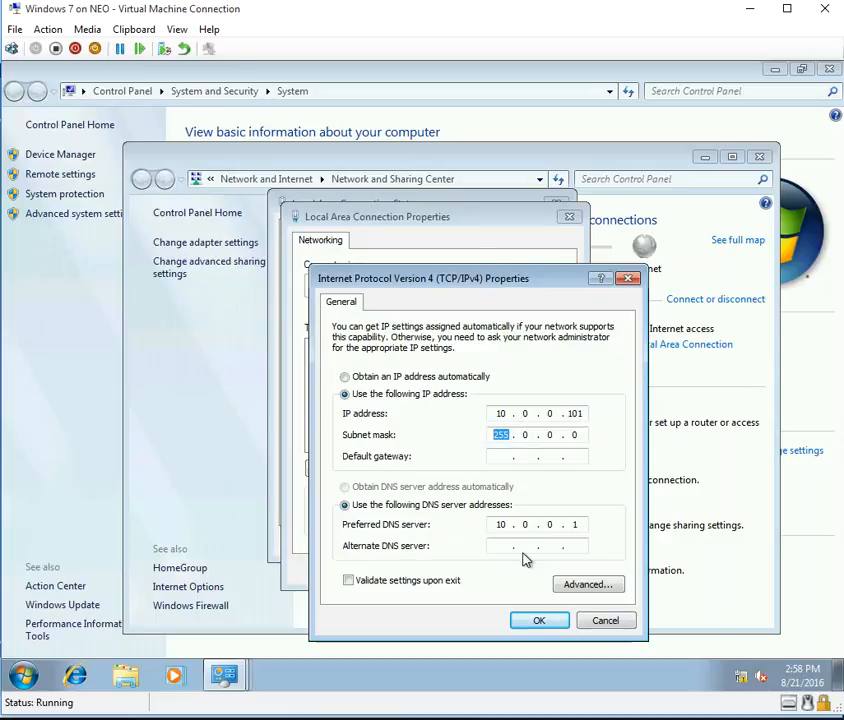
left_click_drag(512, 527, 494, 525)
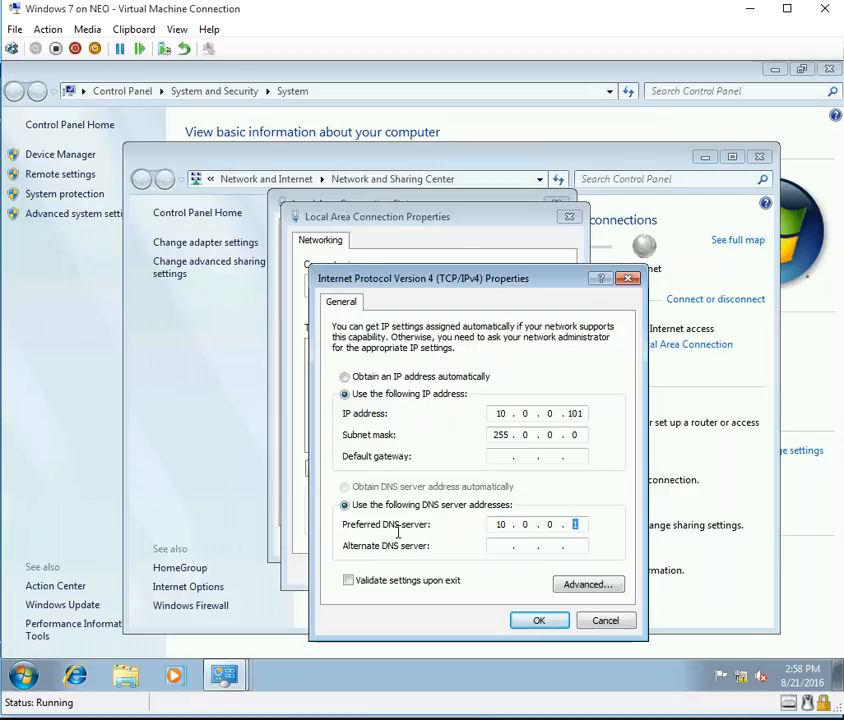
Check the lab.com DNS suffix in Advanced TCP/IP DNS settings and confirm it.
left_click(601, 587)
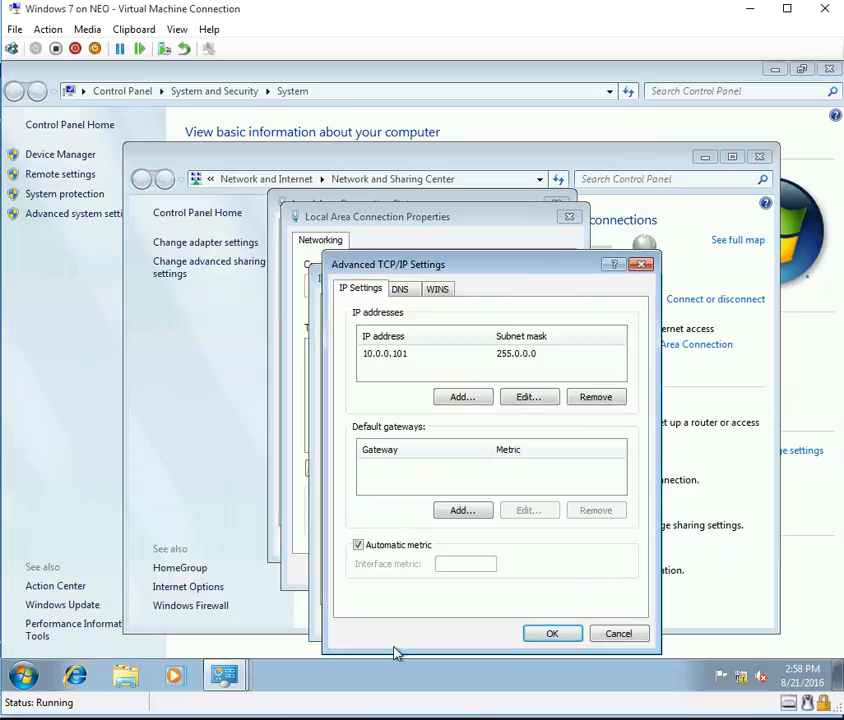
left_click(400, 288)
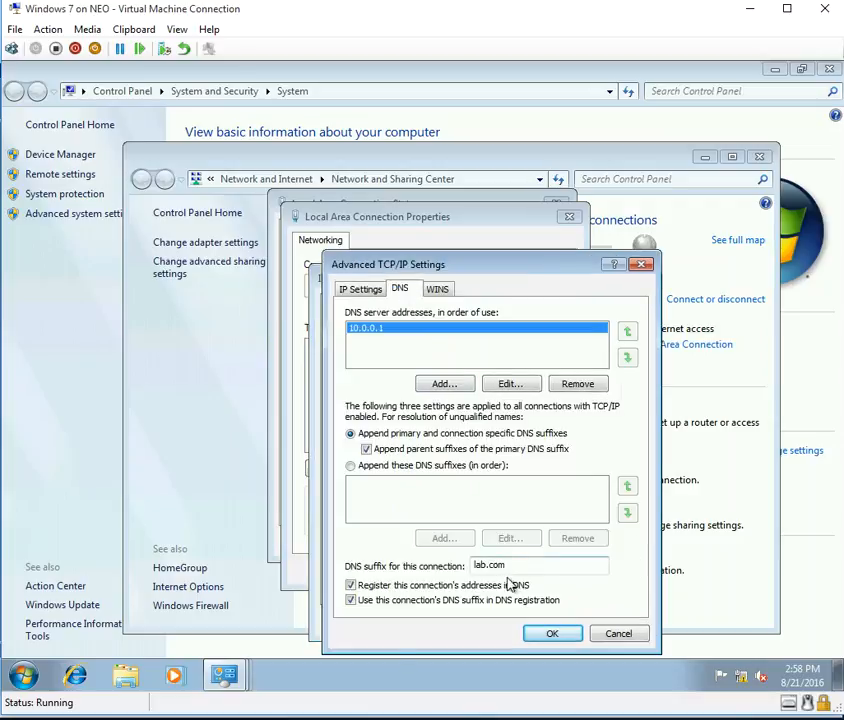
left_click_drag(528, 568, 460, 568)
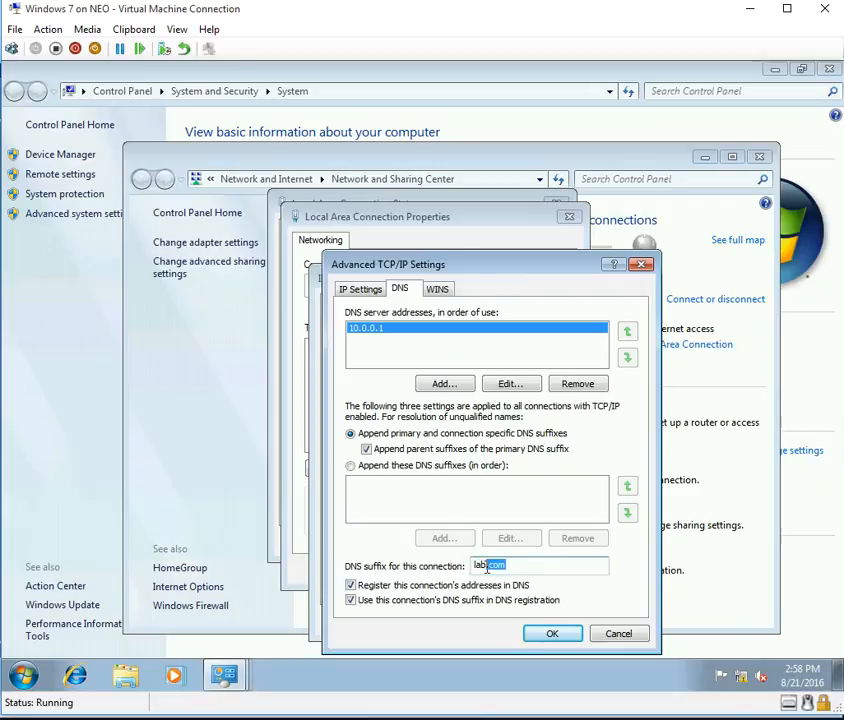
left_click(553, 638)
Confirm the IPv4 and connection properties and close the status and Network and Sharing Center windows.
left_click(549, 625)
left_click(481, 569)
left_click(530, 542)
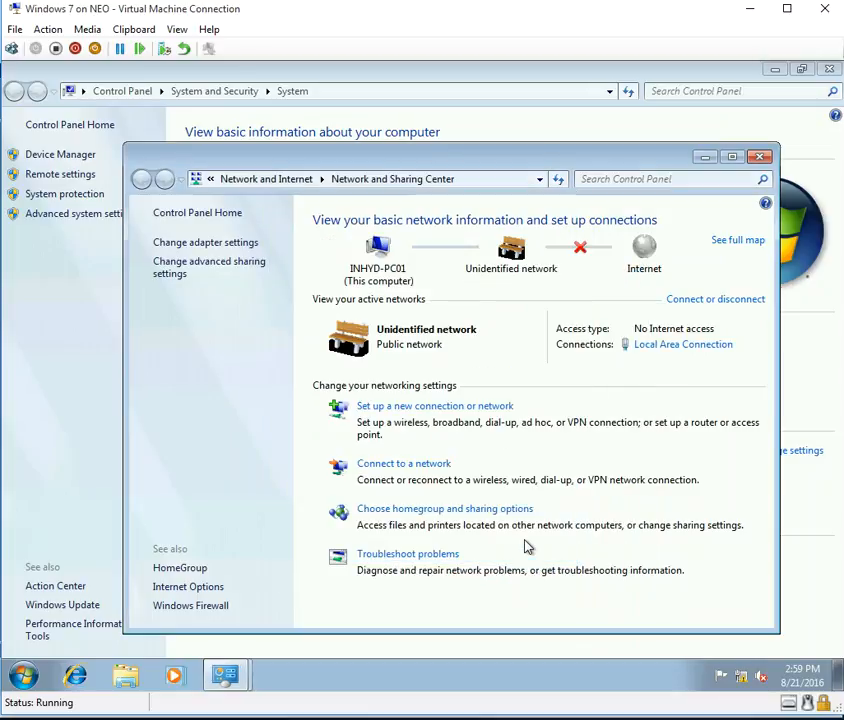
left_click(760, 157)
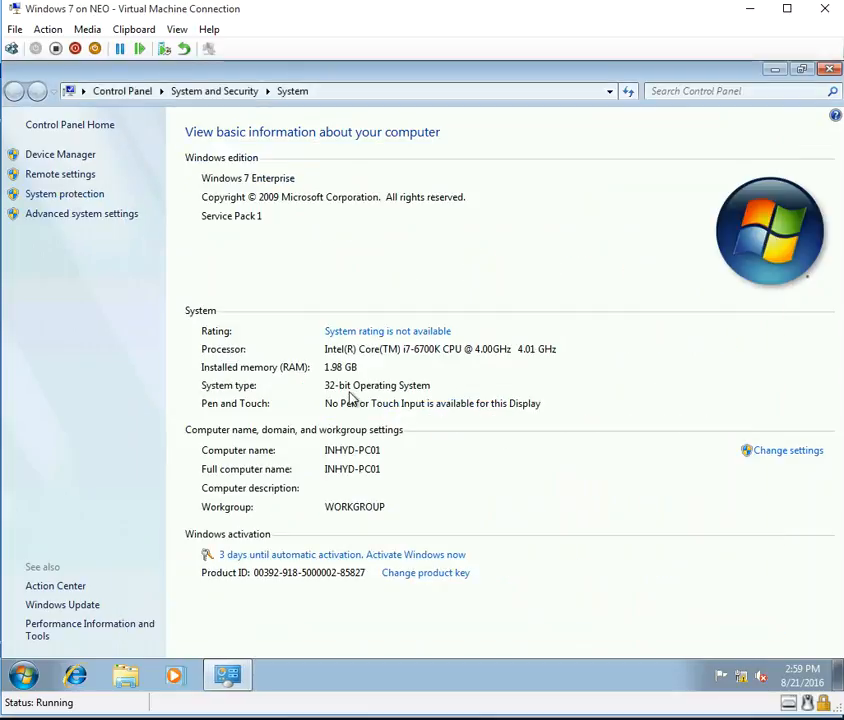
Join INHYD-PC01 to the LAB domain, supplying the domain administrator credentials.
left_click(790, 451)
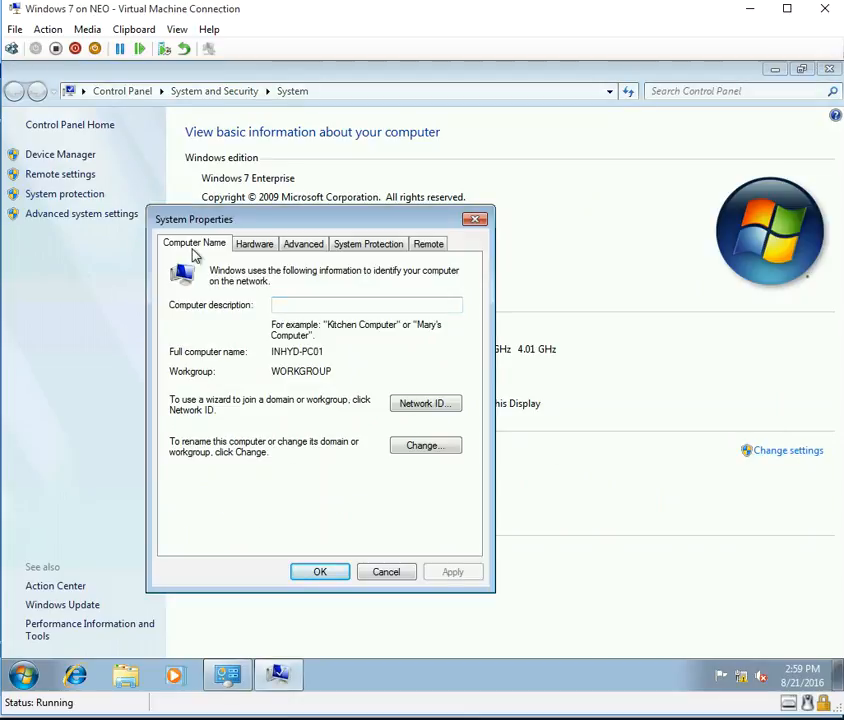
left_click(428, 452)
left_click(222, 440)
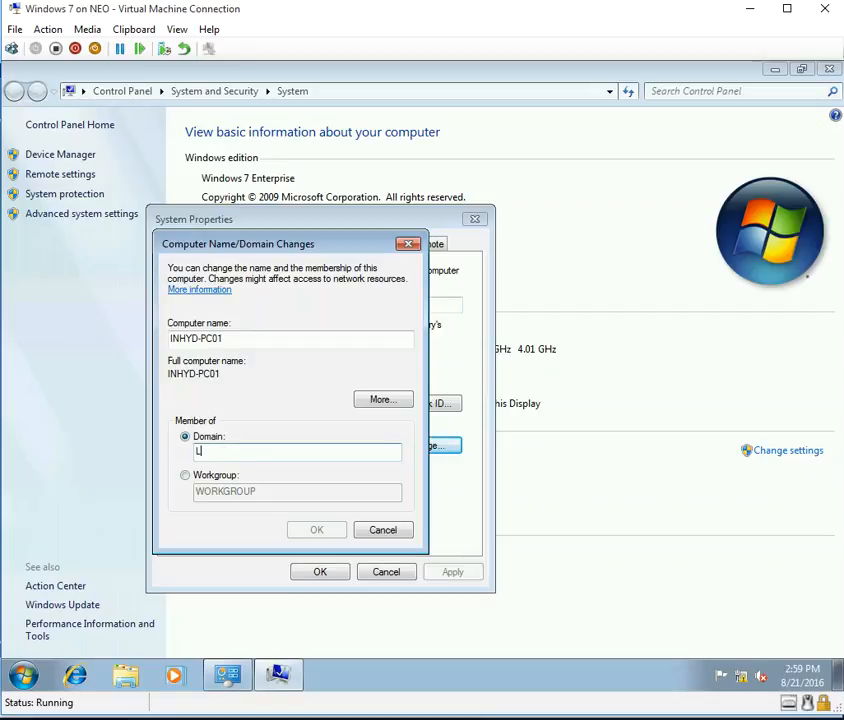
type("LAB")
key("Return")
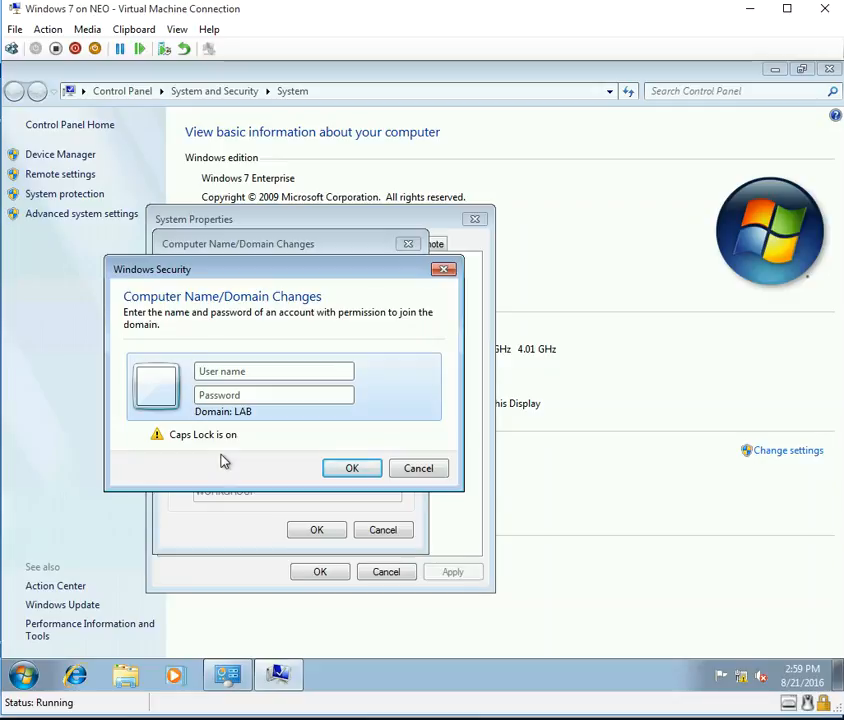
key("Escape")
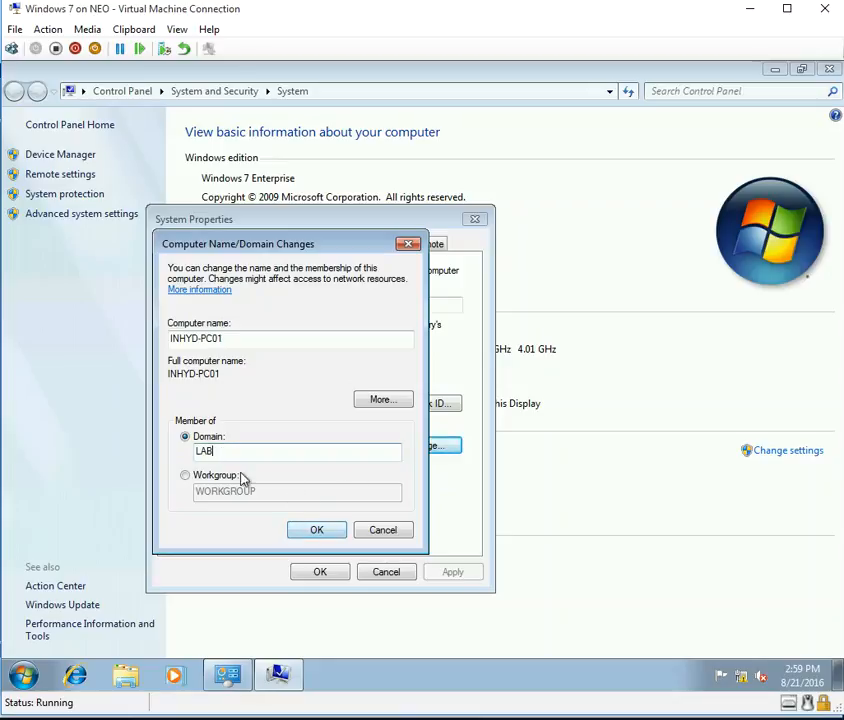
left_click(318, 530)
type("ADMINISTRAQT")
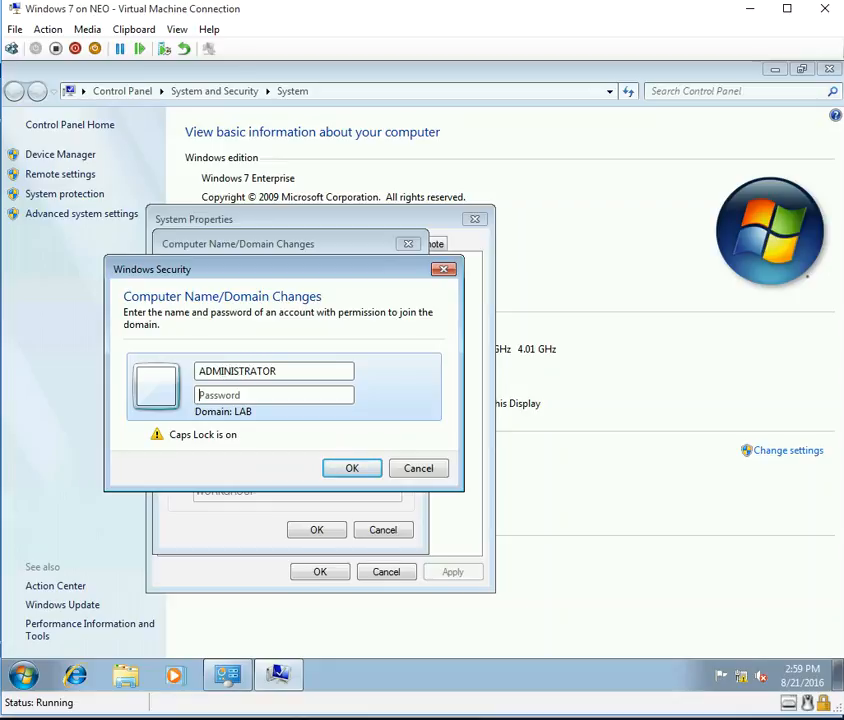
key("Tab")
type("**")
key("Return")
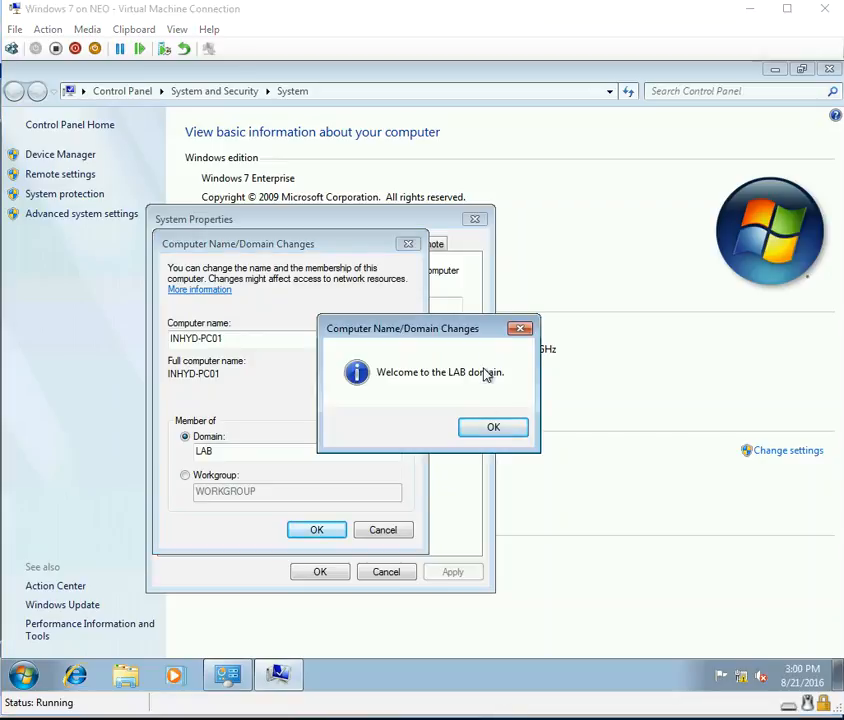
Acknowledge the welcome and restart notices, close System Properties, and restart now.
left_click(492, 432)
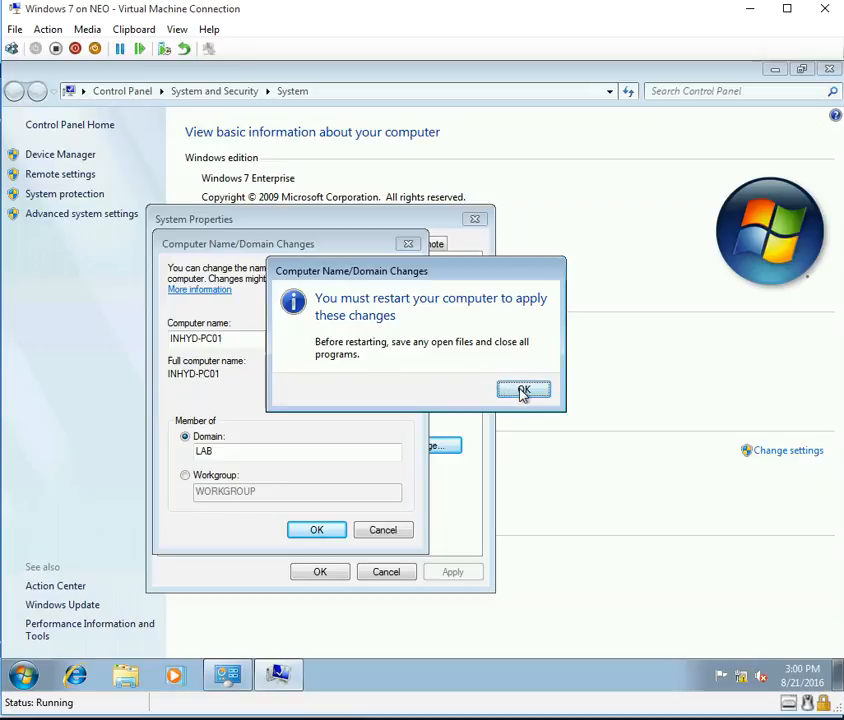
left_click(522, 391)
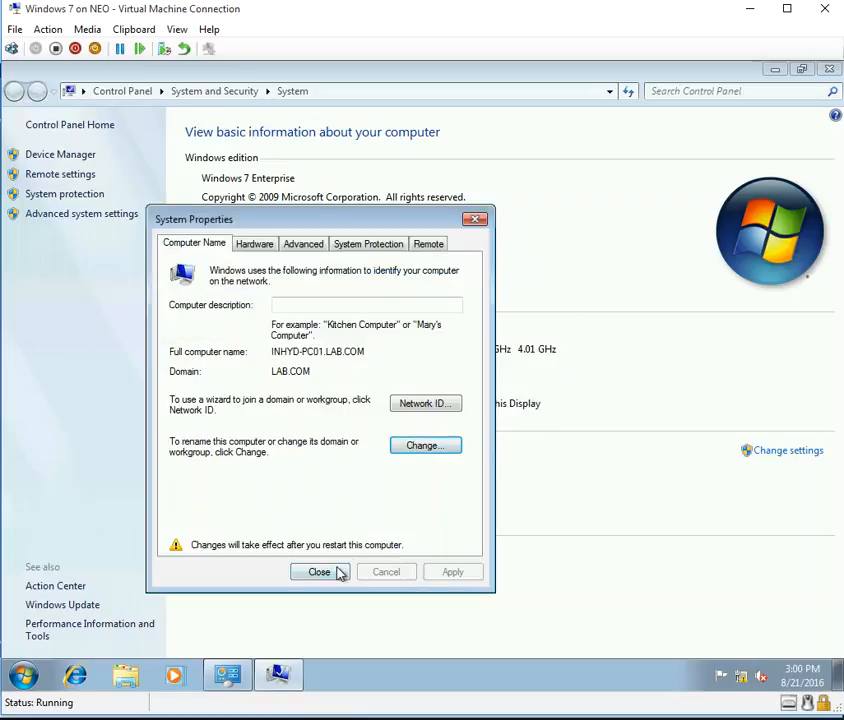
left_click(336, 579)
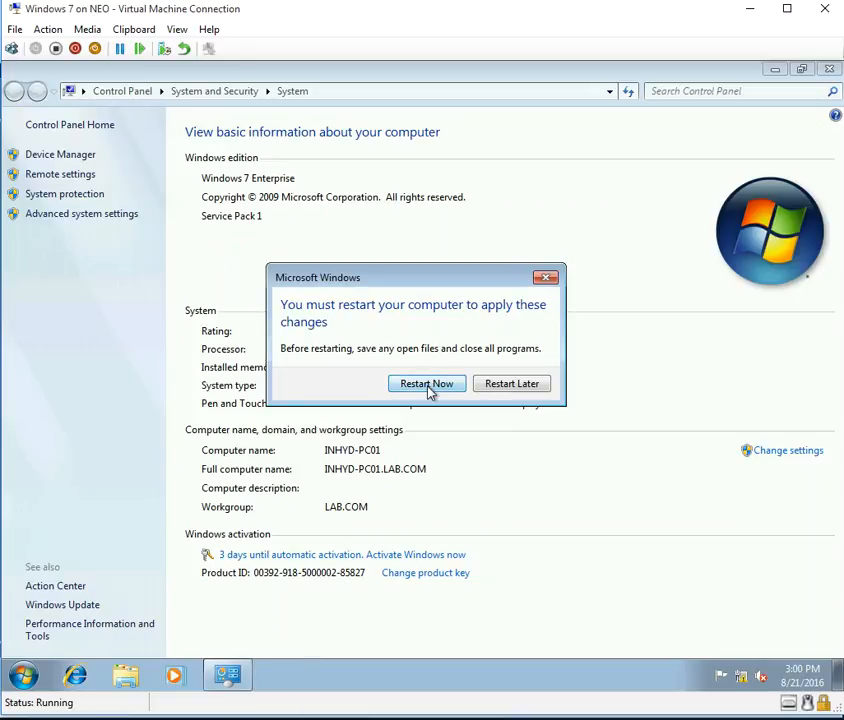
left_click(427, 385)
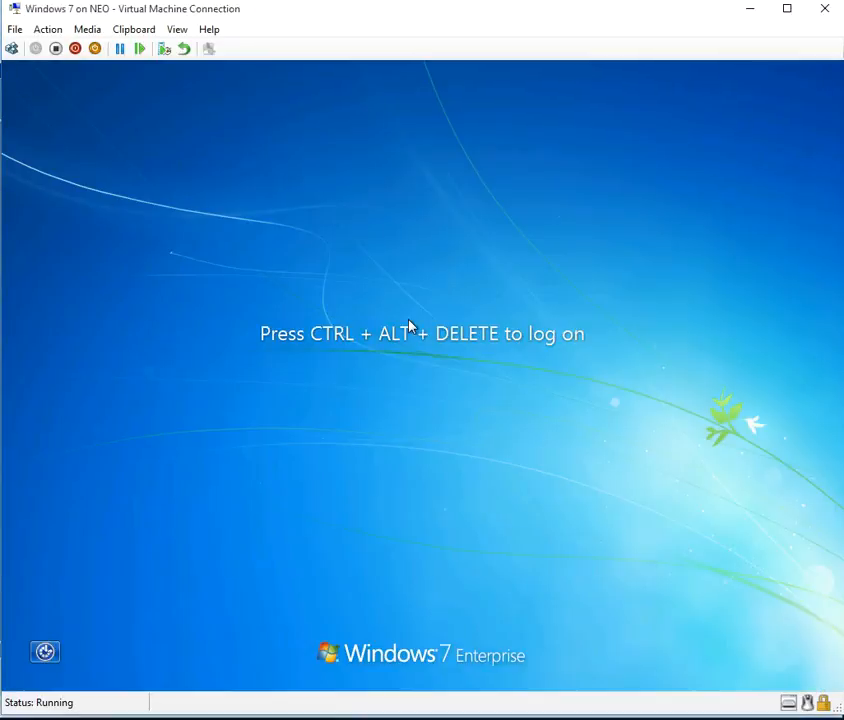
Sign in through Other User as LAB\ADMINISTRATOR with the domain password.
left_click(11, 48)
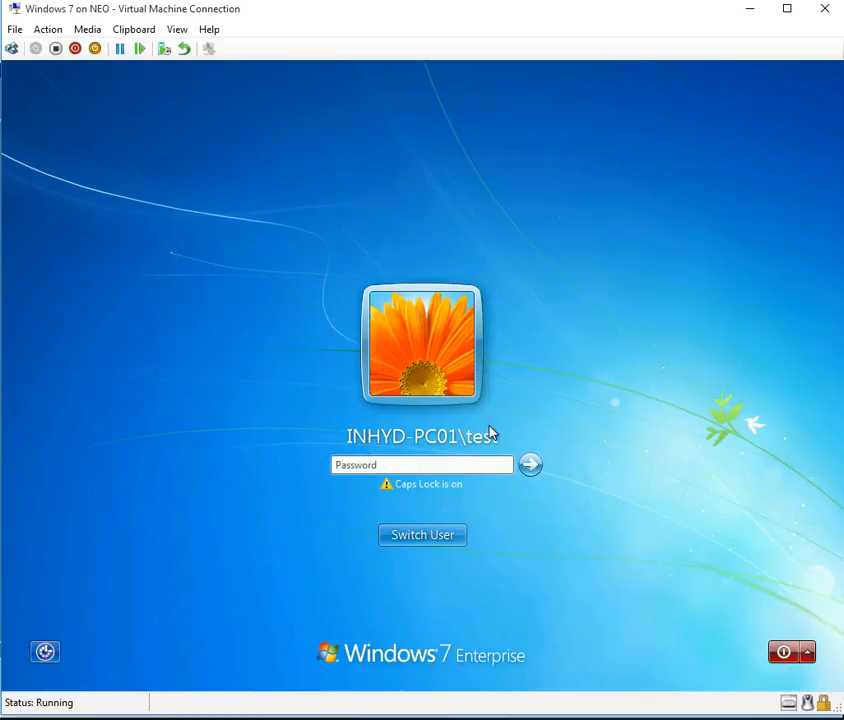
left_click(426, 536)
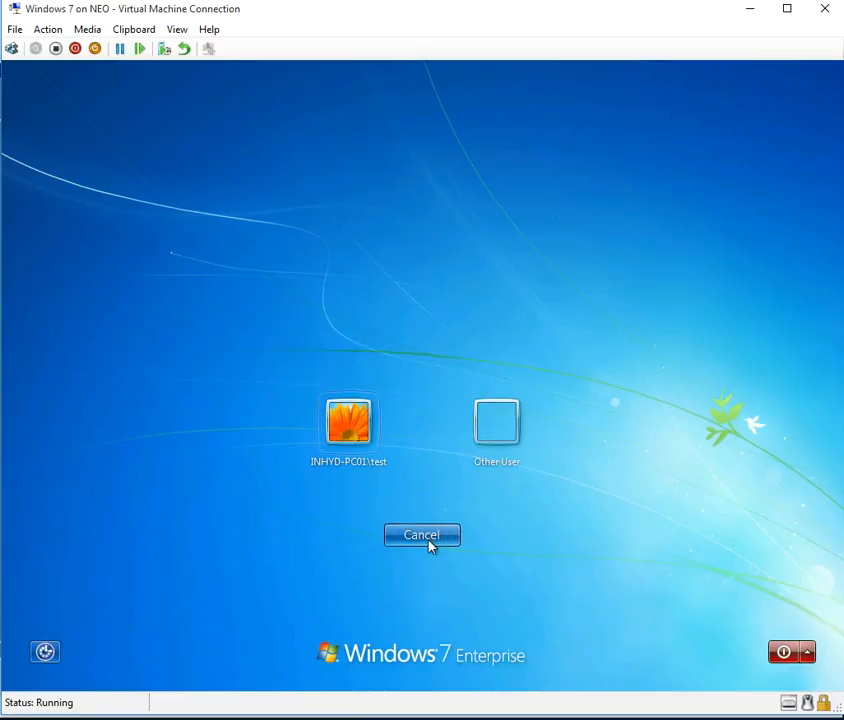
left_click(499, 441)
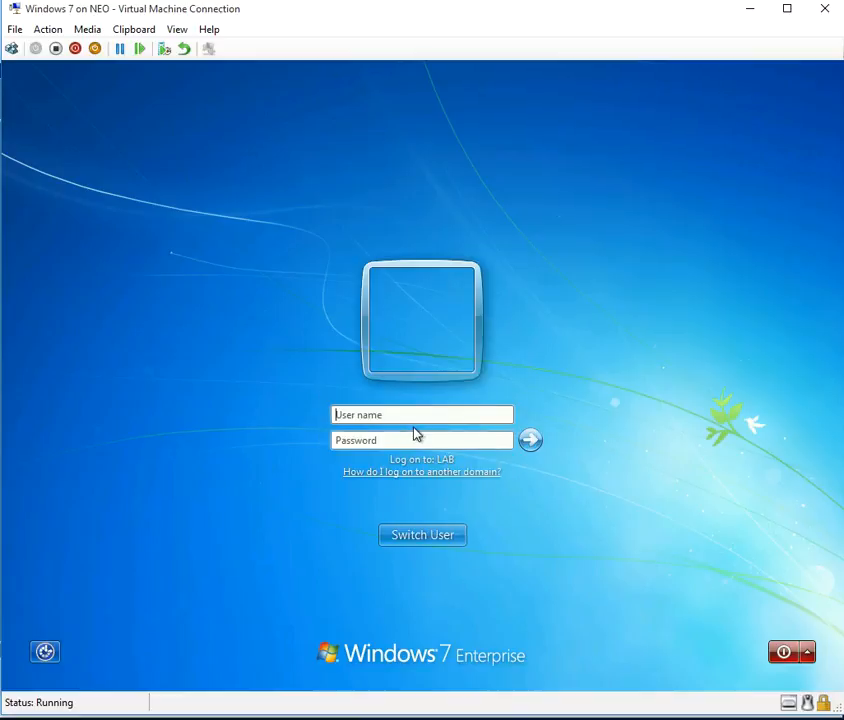
type("LAB\\")
key("BackSpace")
key("BackSpace")
key("BackSpace")
key("BackSpace")
type("ADMINISTRATO")
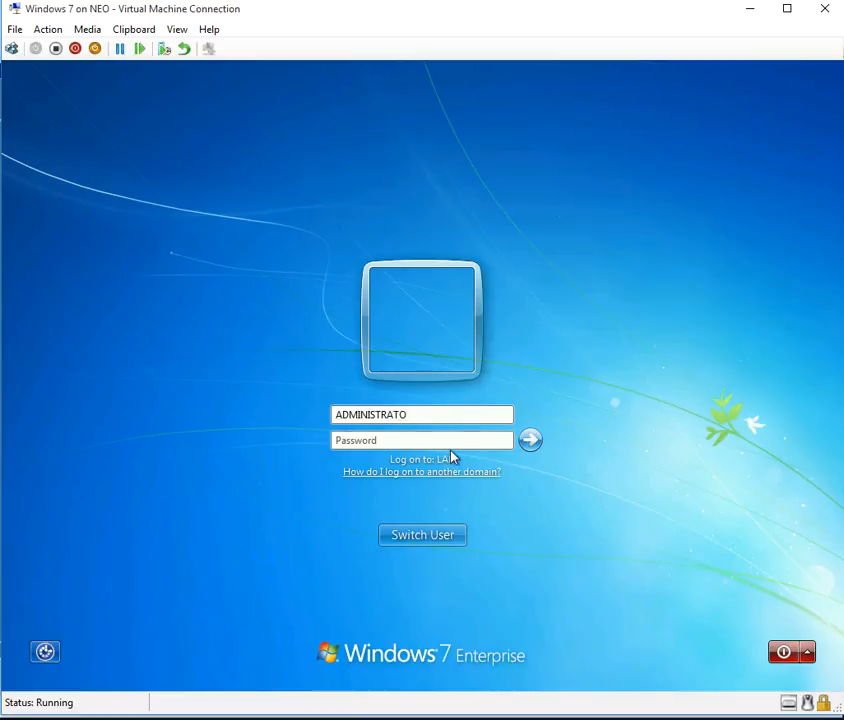
type("R")
key("Home")
type("LAB\\")
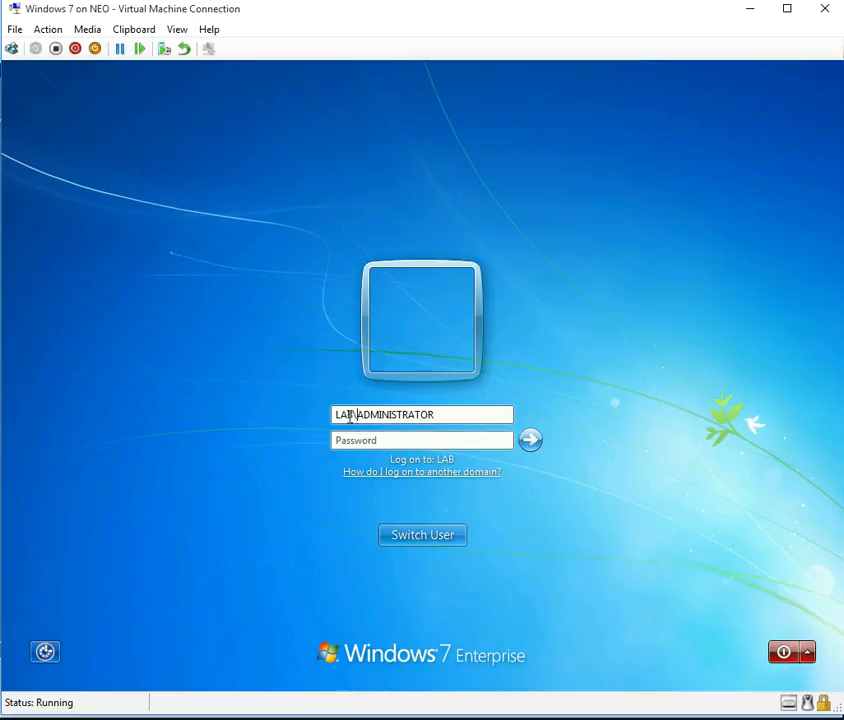
left_click(401, 440)
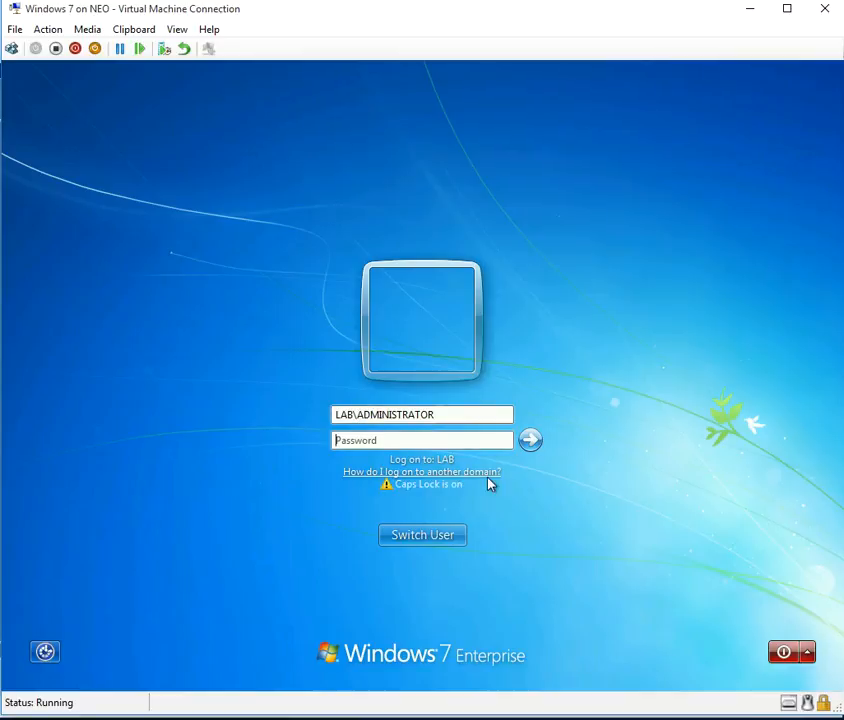
type("••••••••••••")
key("Return")
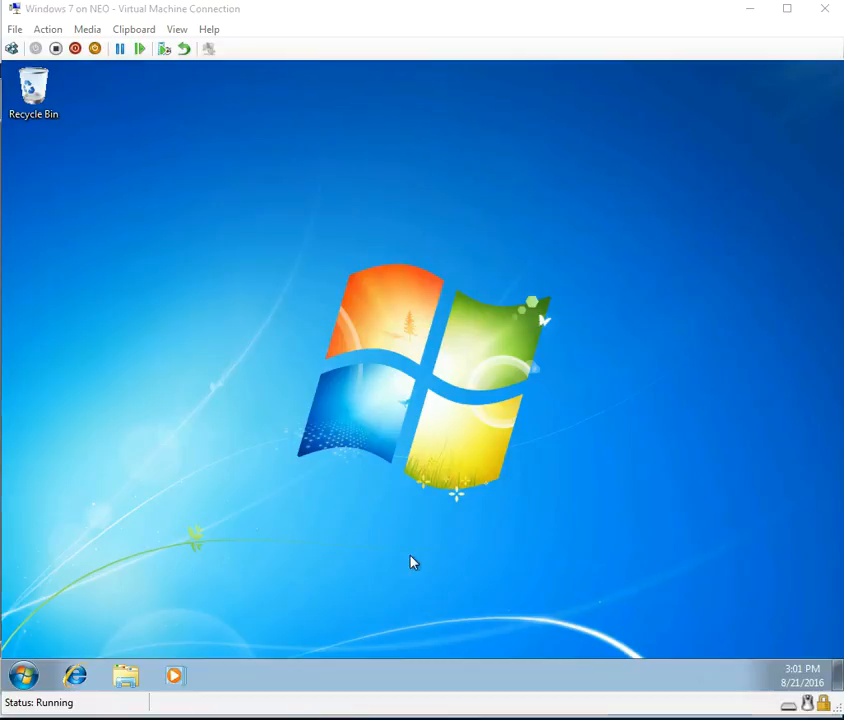
Run whoami in a command prompt and mark the lab\administrator output line.
left_click(28, 670)
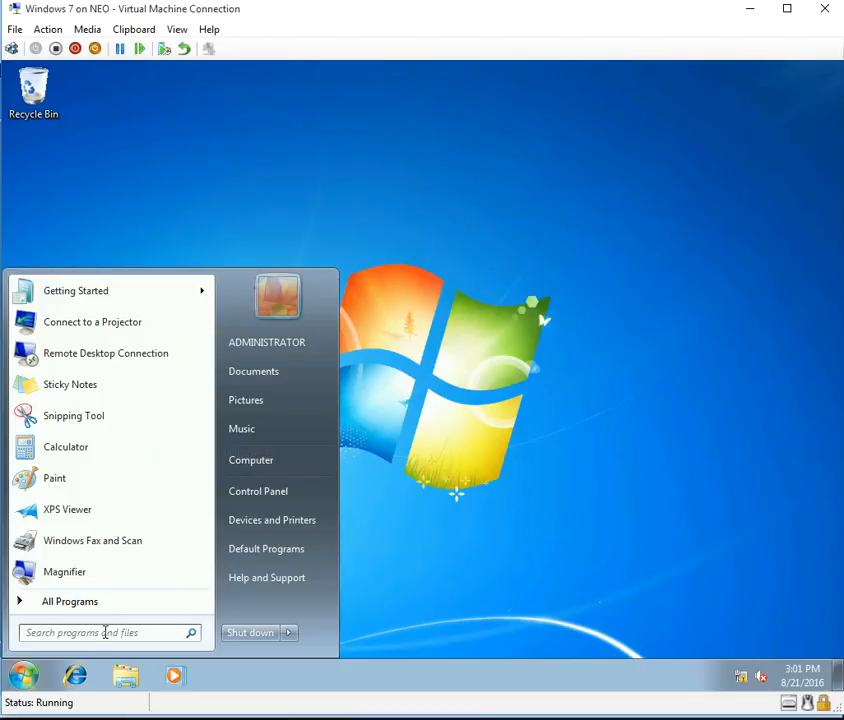
left_click(105, 632)
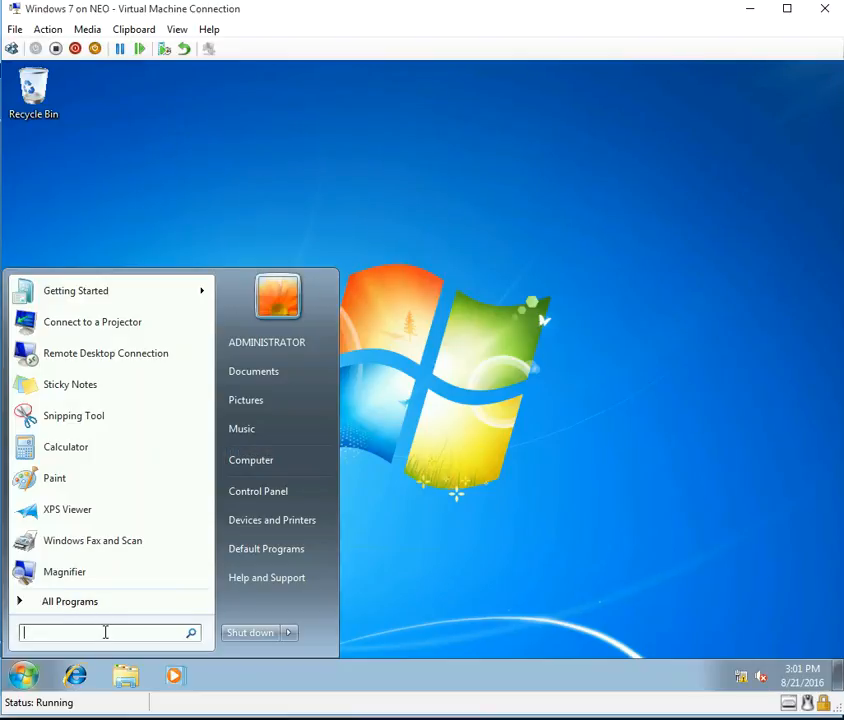
type("cmd")
key("Return")
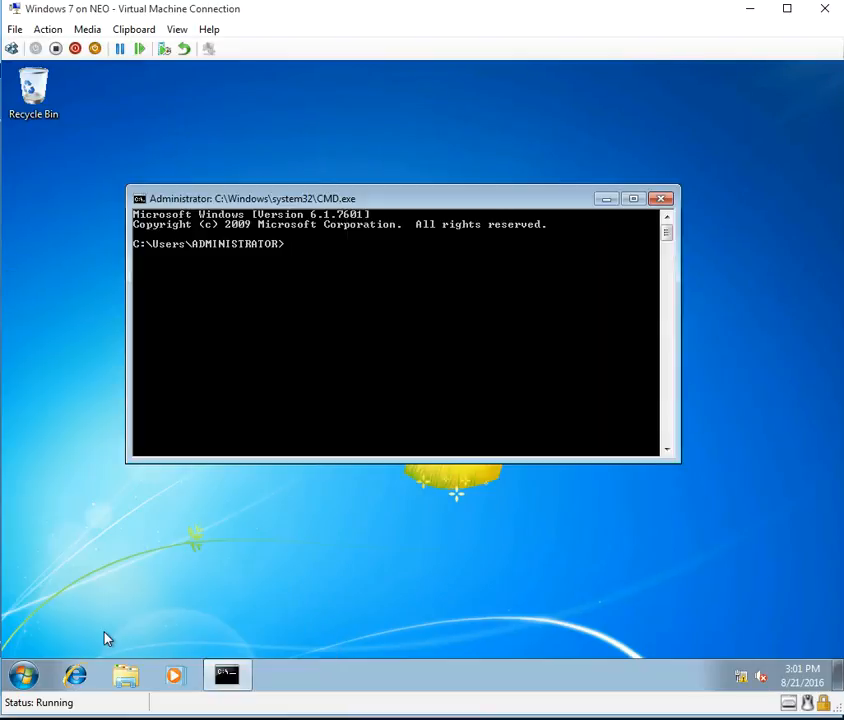
type("wHOAMI")
key("Return")
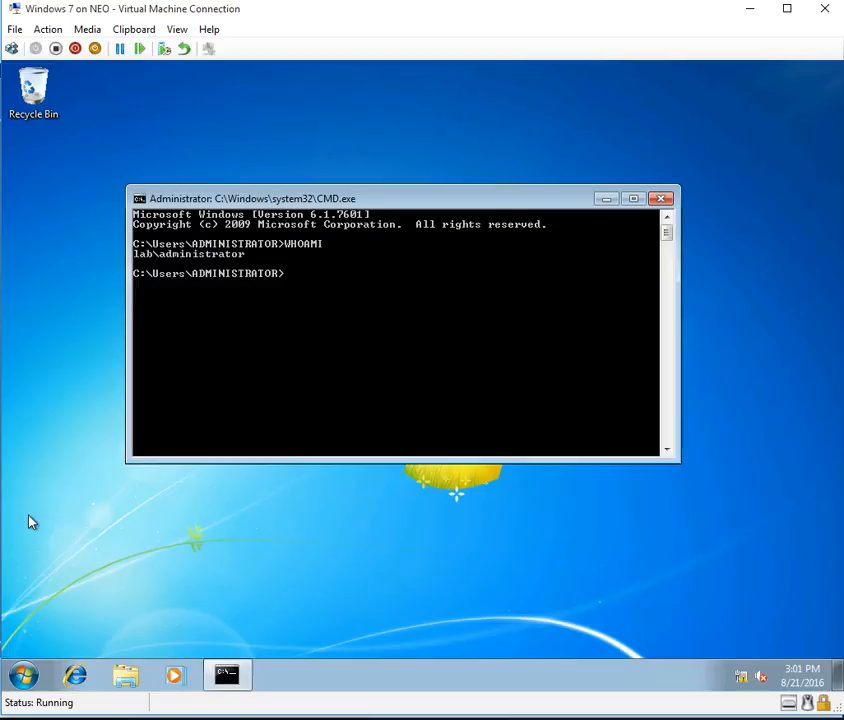
right_click(170, 261)
left_click(195, 271)
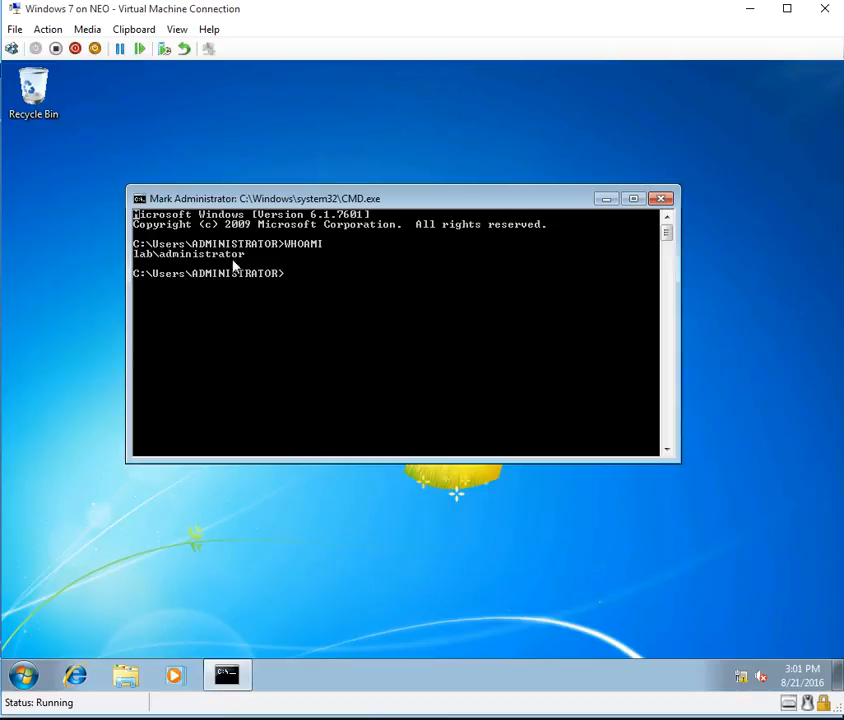
left_click_drag(257, 262, 109, 259)
left_click(371, 544)
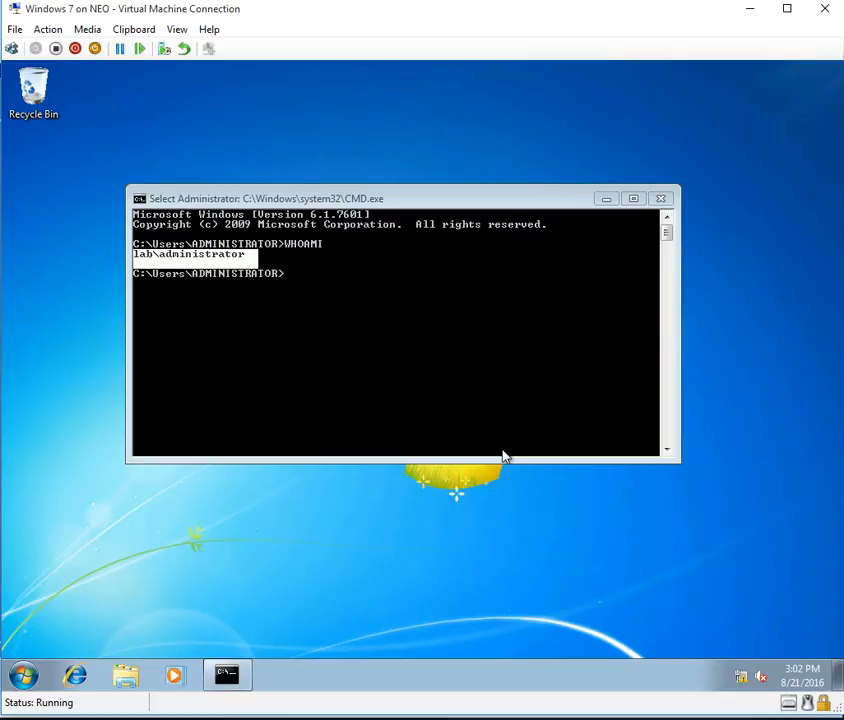
Check the date and time settings without changes, then switch to the domain controller VM.
left_click(801, 675)
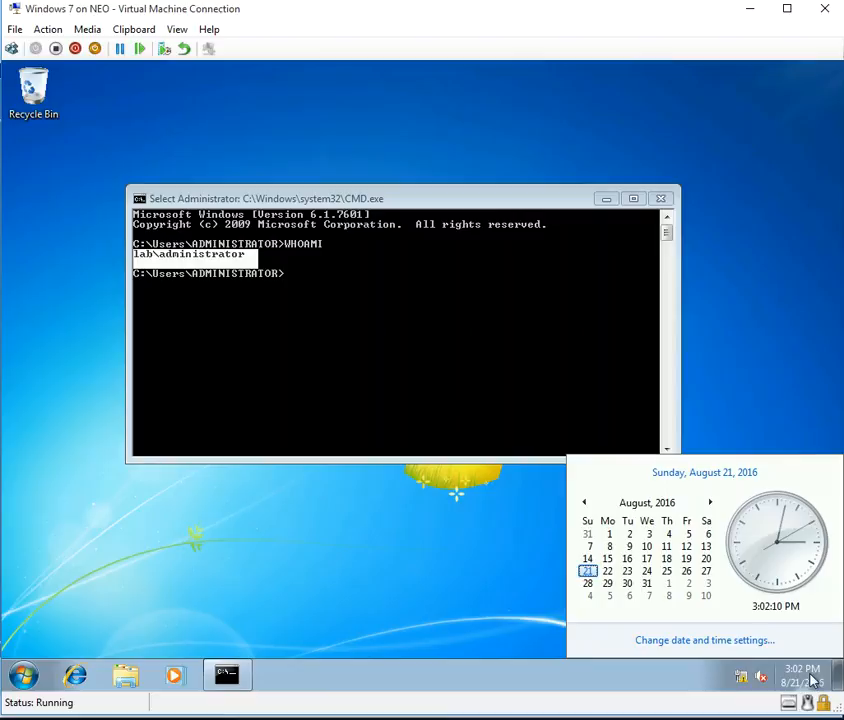
left_click(743, 650)
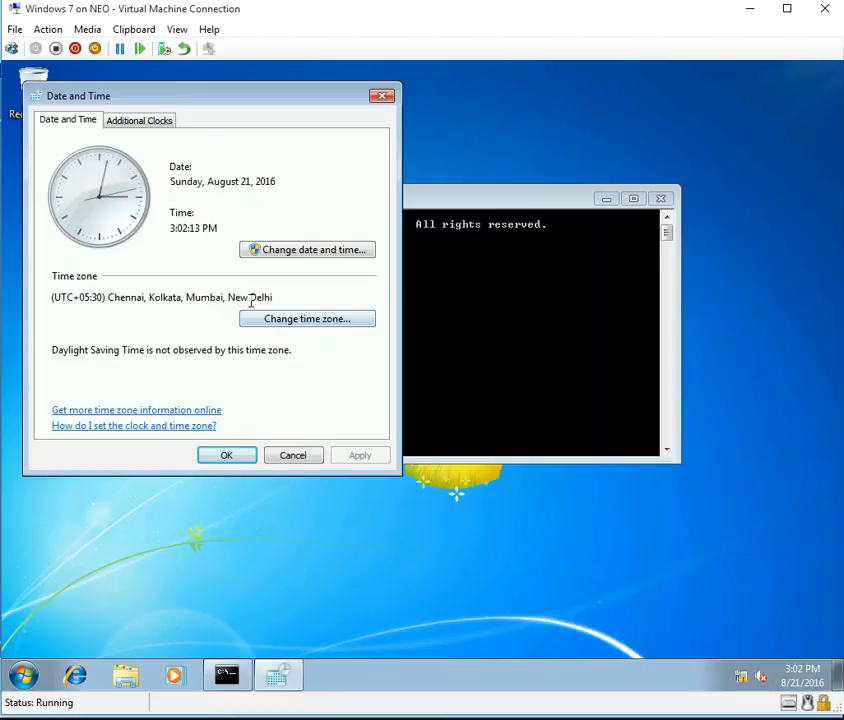
left_click(311, 456)
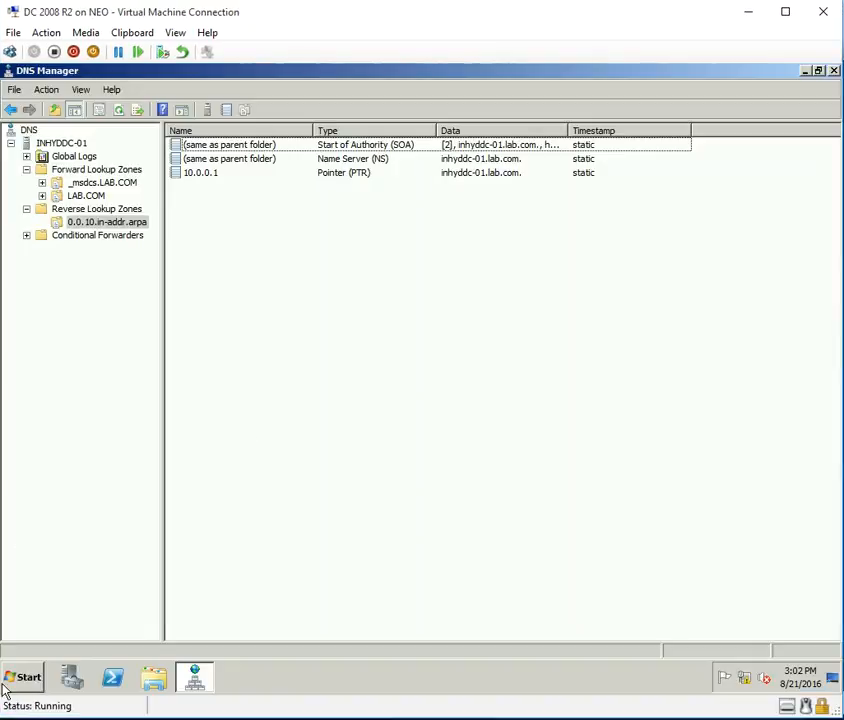
left_click(14, 686)
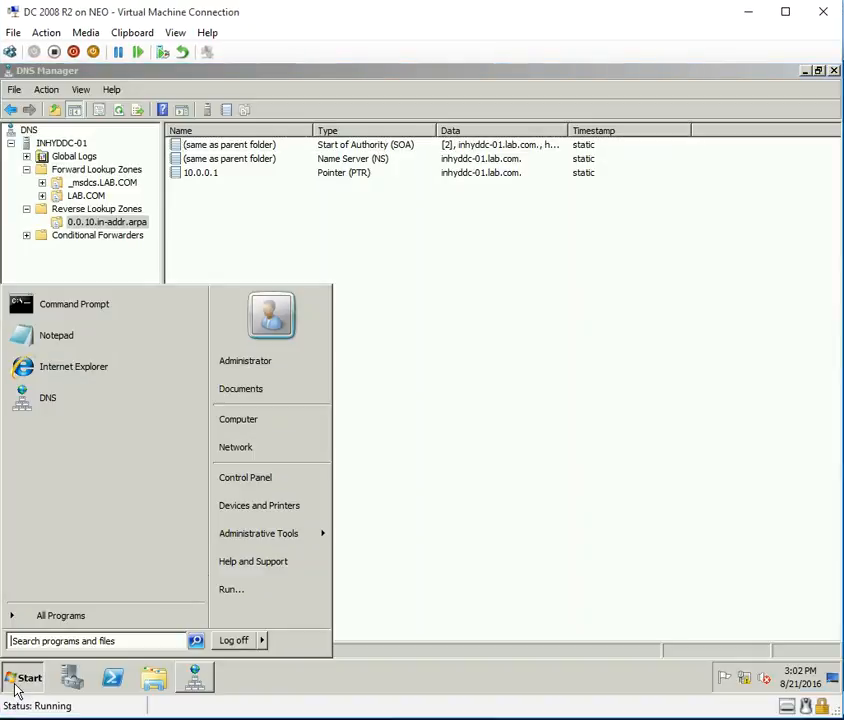
Open Active Directory Sites and Services and expand Sites and Default-First-Site-Name.
mouse_move(313, 540)
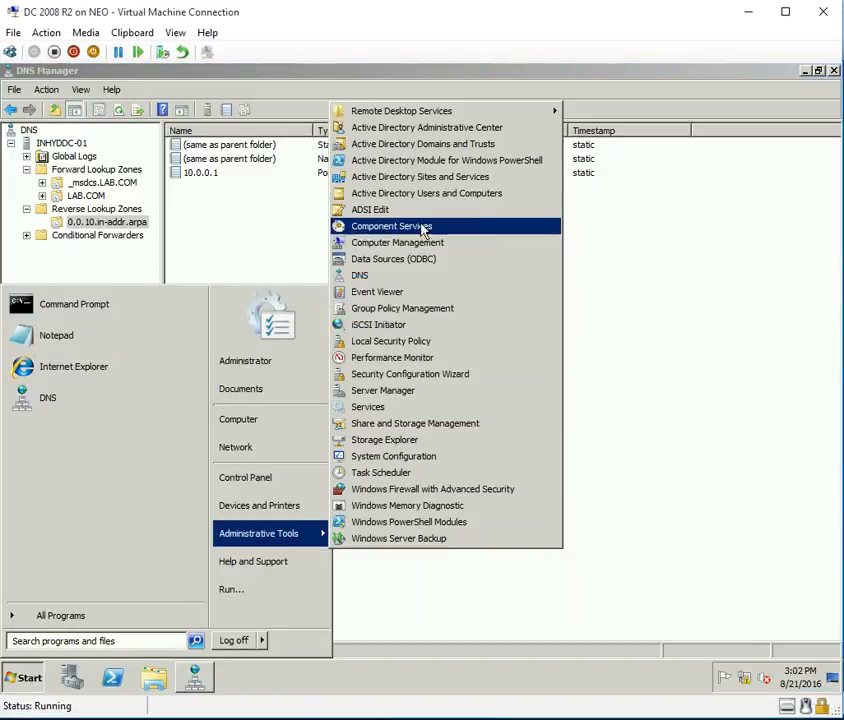
left_click(448, 180)
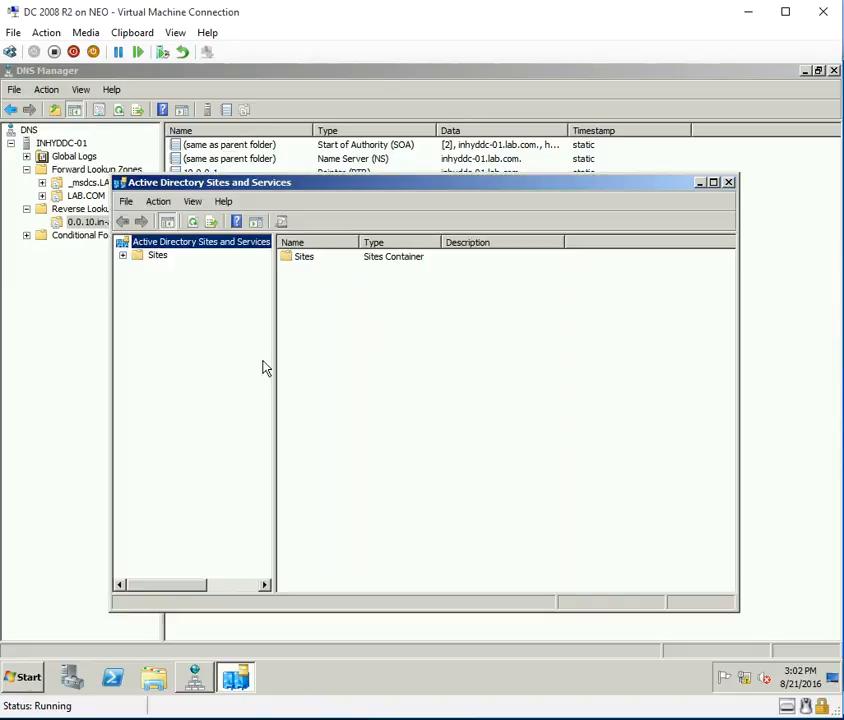
left_click(122, 256)
double_click(262, 185)
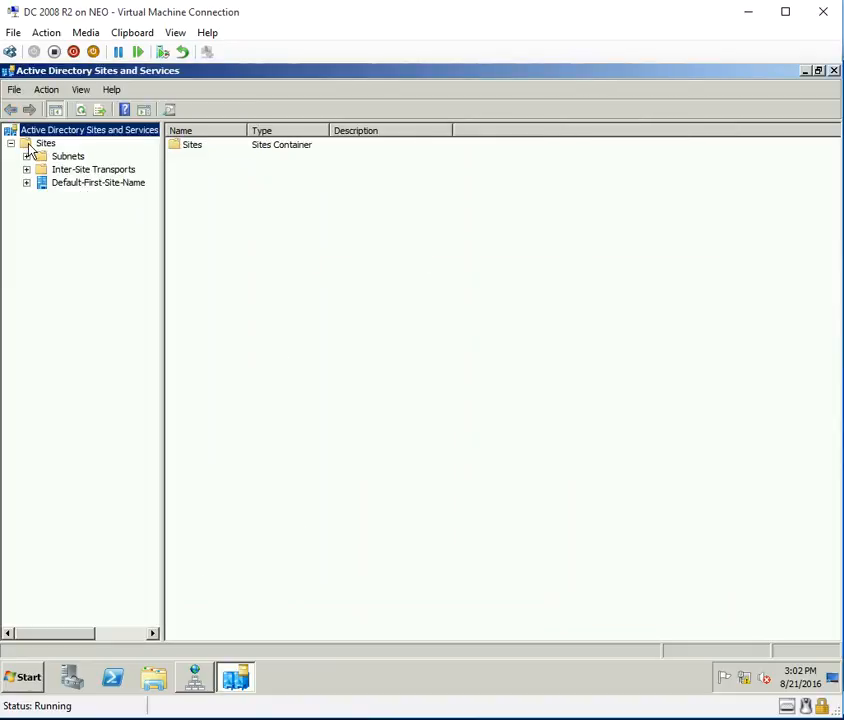
left_click(58, 157)
left_click(55, 171)
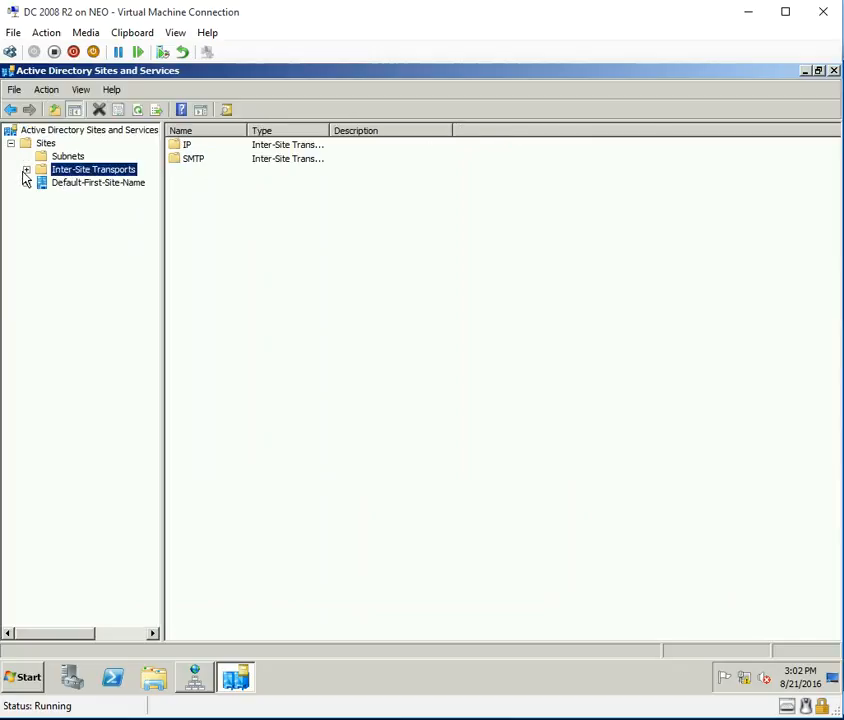
left_click(72, 184)
left_click(27, 183)
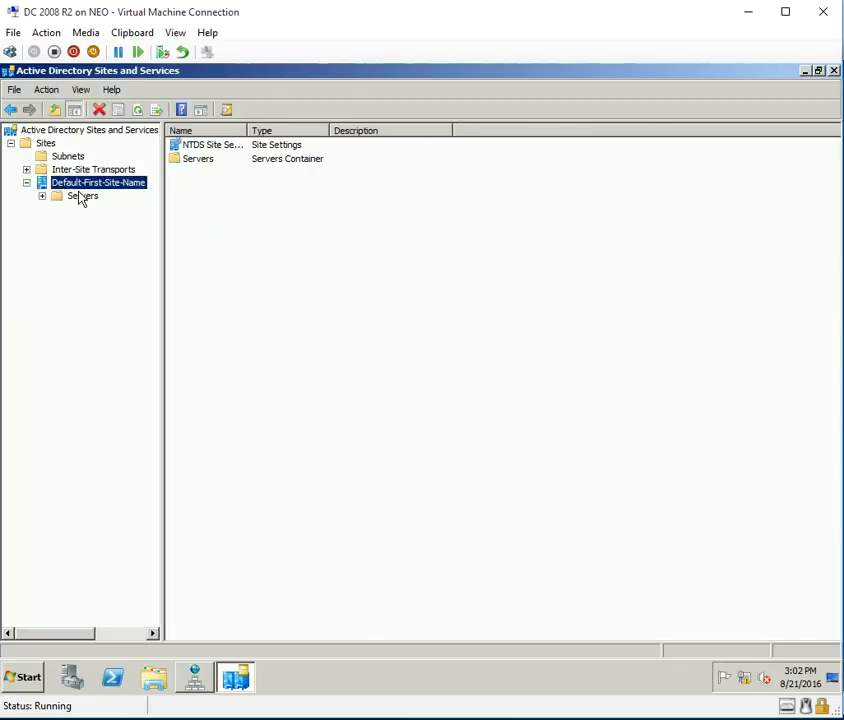
left_click_drag(165, 238, 175, 230)
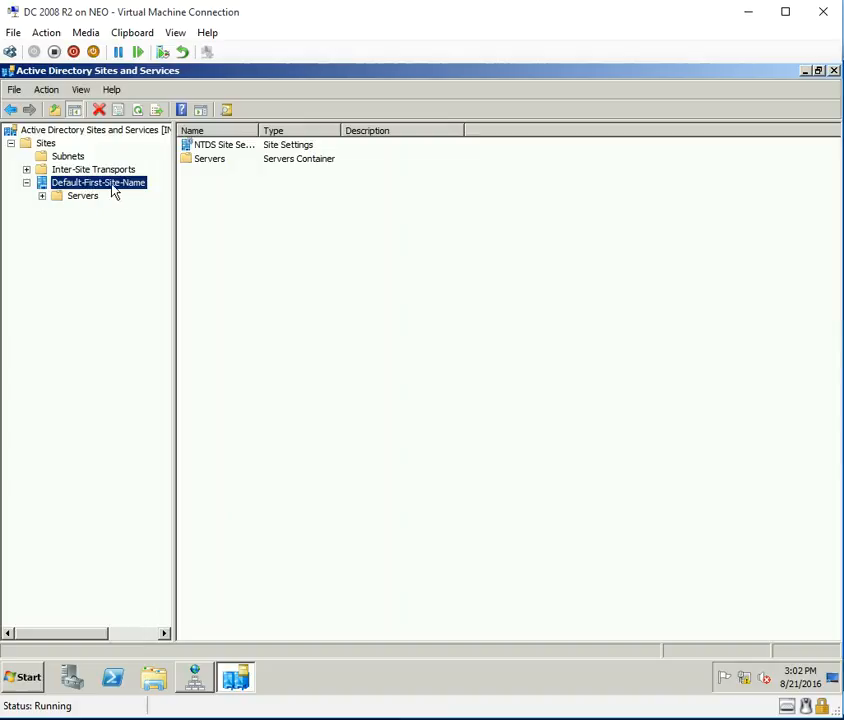
Rename Default-First-Site-Name to Hyderabad.
left_click(85, 184)
type("hYDERA")
key("BackSpace")
key("BackSpace")
key("BackSpace")
key("BackSpace")
key("BackSpace")
key("BackSpace")
type("Hyderabad")
key("Return")
Confirm INHYDDC-01 under Hyderabad's Servers and that the Subnets container is empty.
left_click(41, 196)
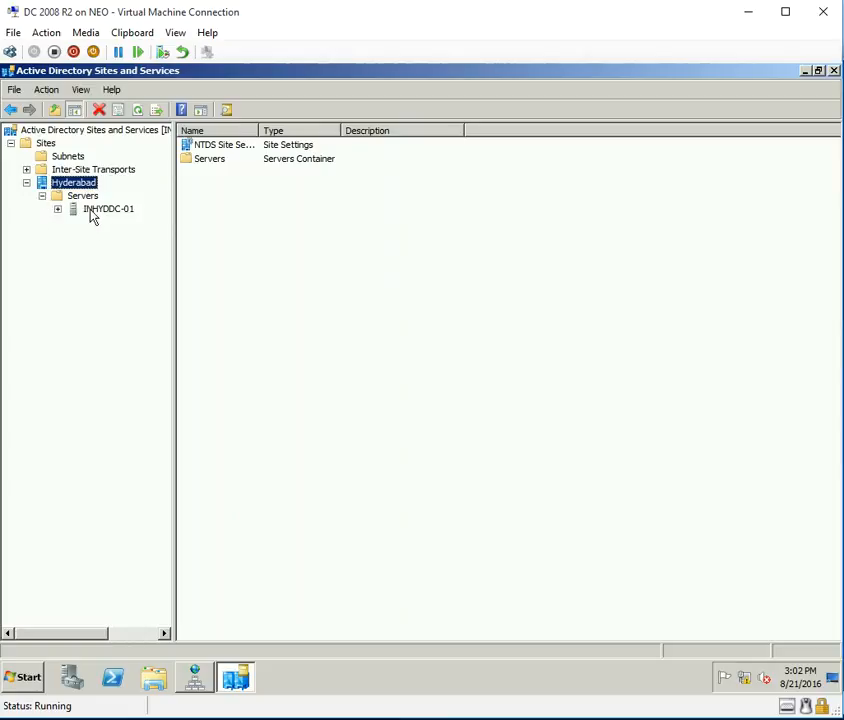
left_click(86, 196)
left_click(117, 210)
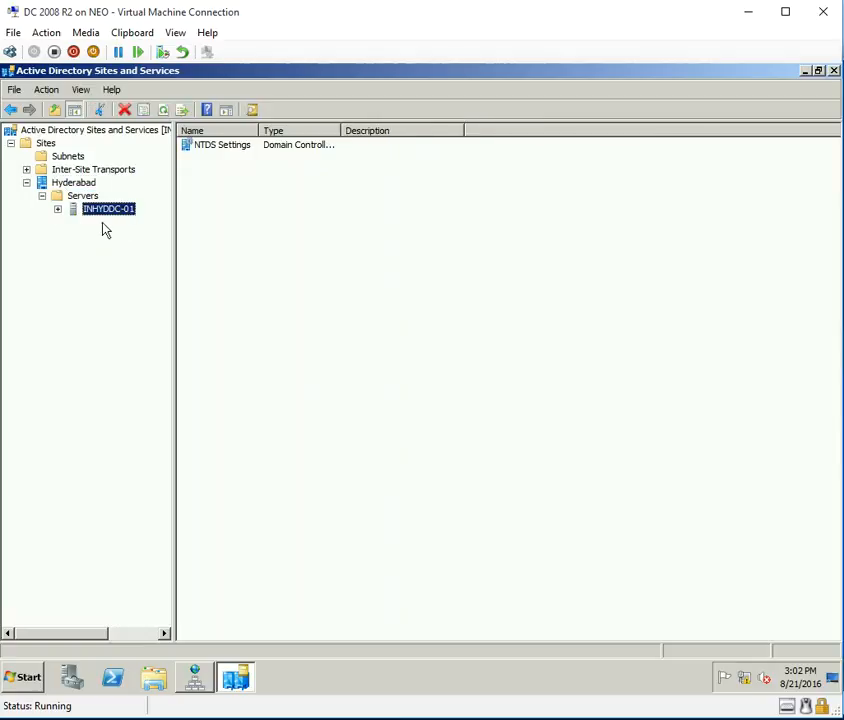
left_click(76, 184)
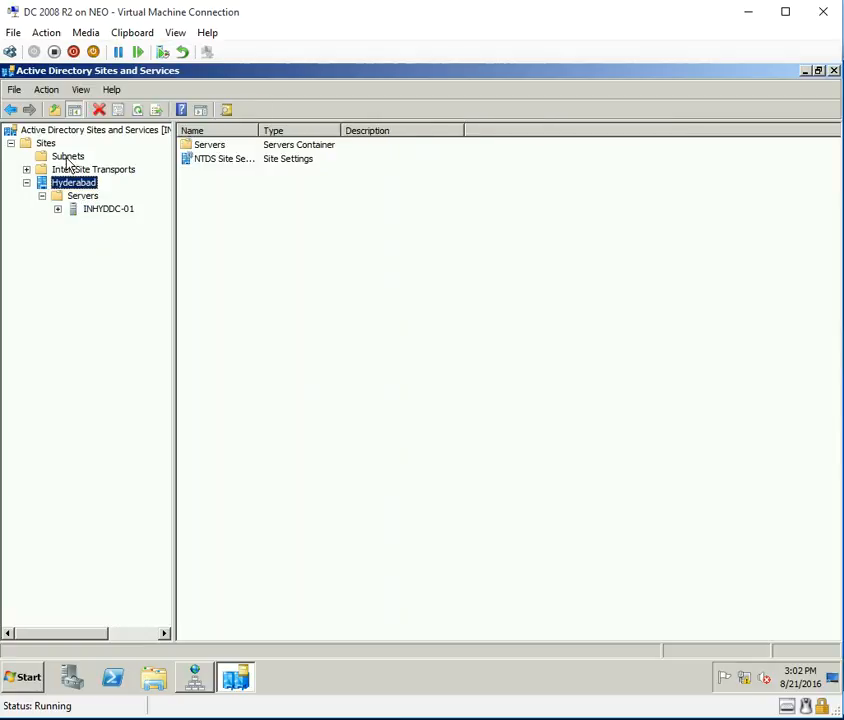
left_click(67, 157)
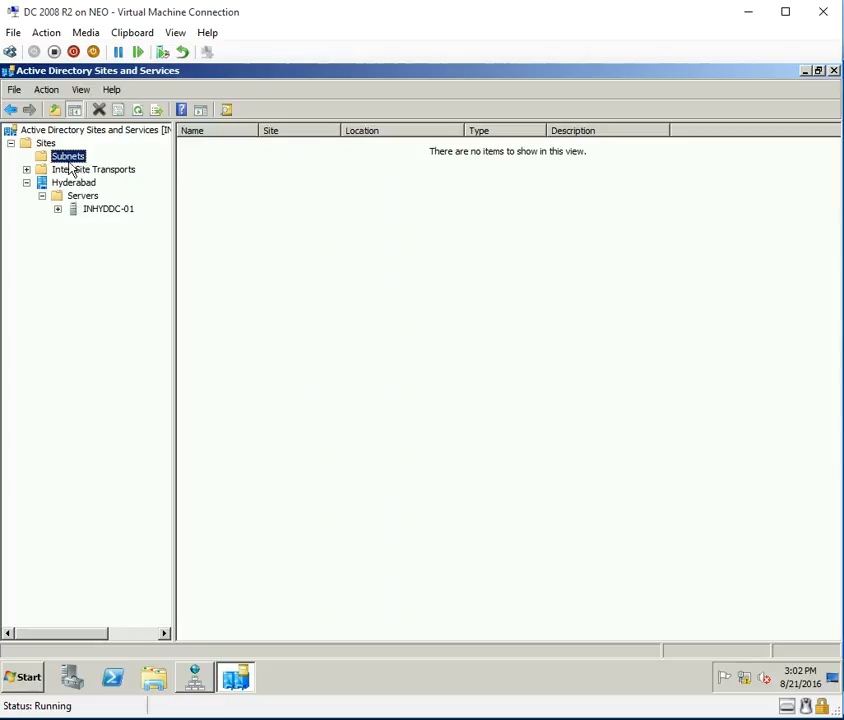
left_click(45, 144)
right_click(44, 141)
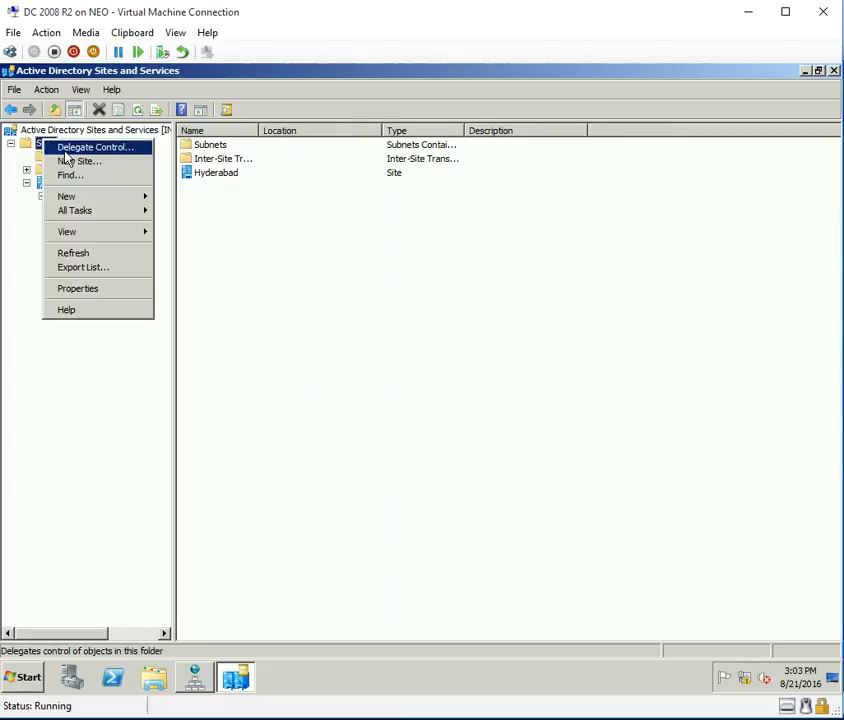
left_click(90, 400)
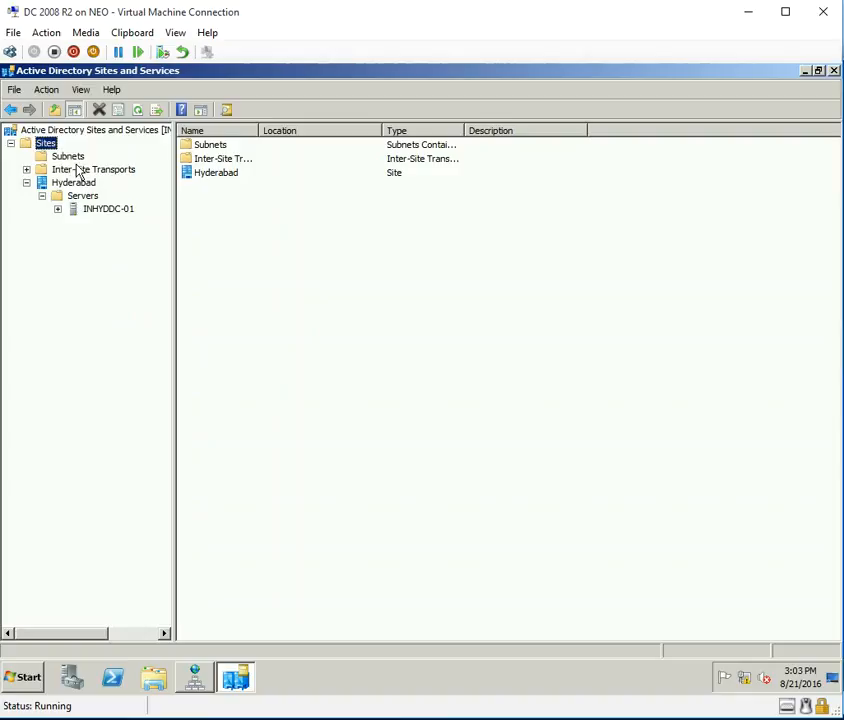
left_click(100, 211)
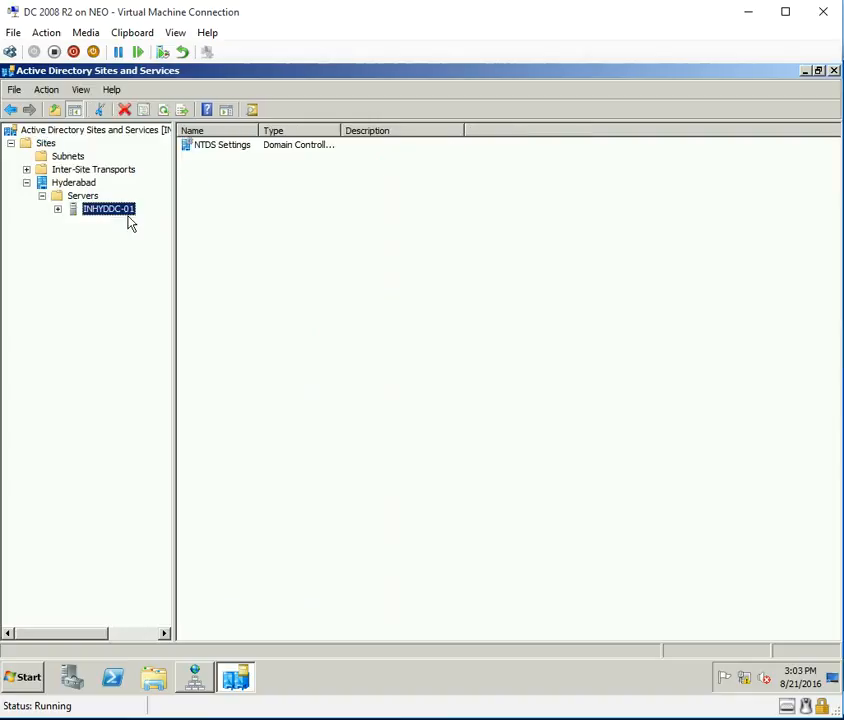
right_click(76, 159)
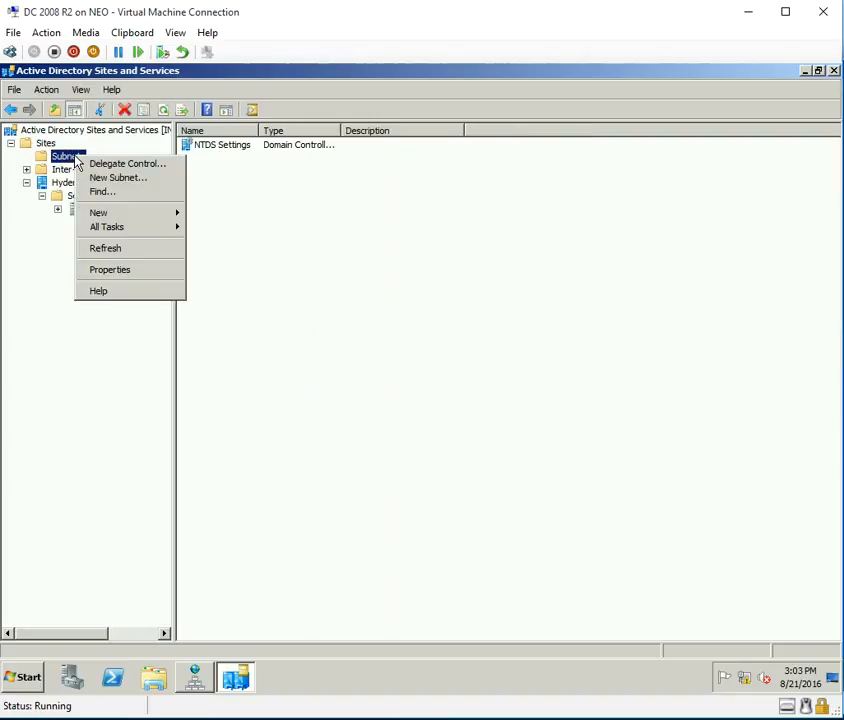
left_click(141, 178)
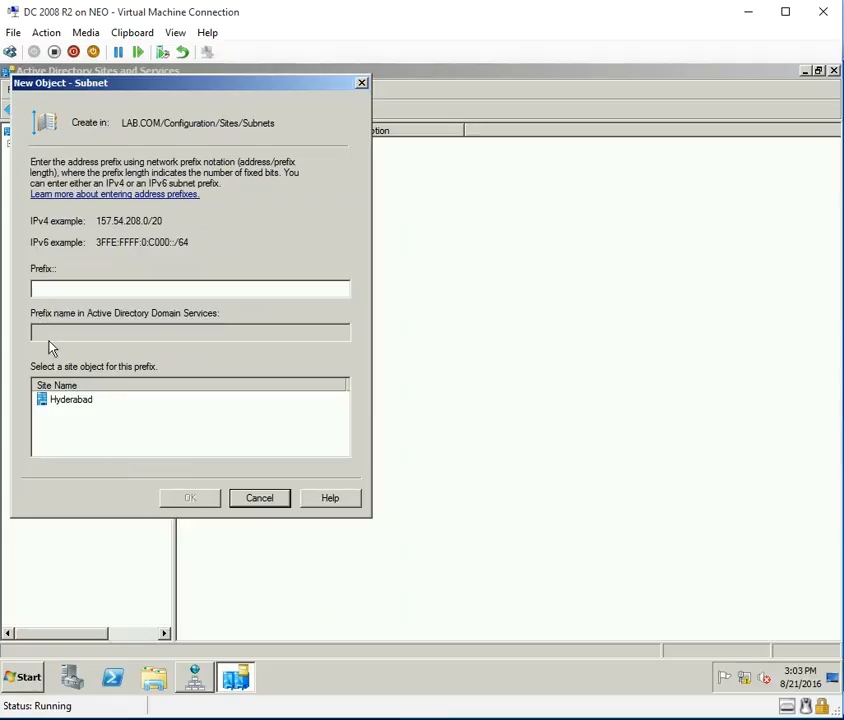
left_click(266, 500)
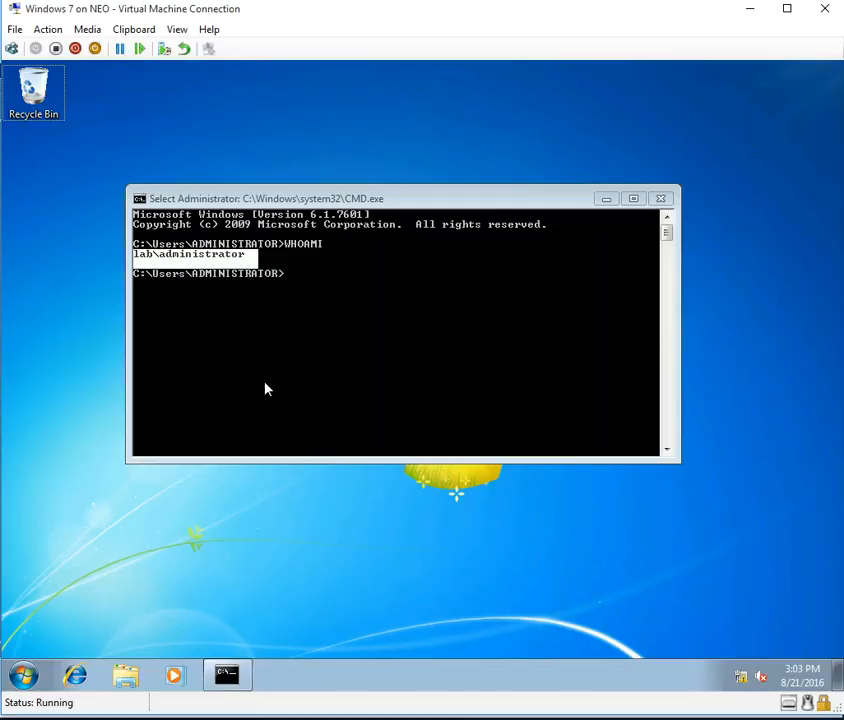
List all environment variables with set, then clear the console with cls.
key("Return")
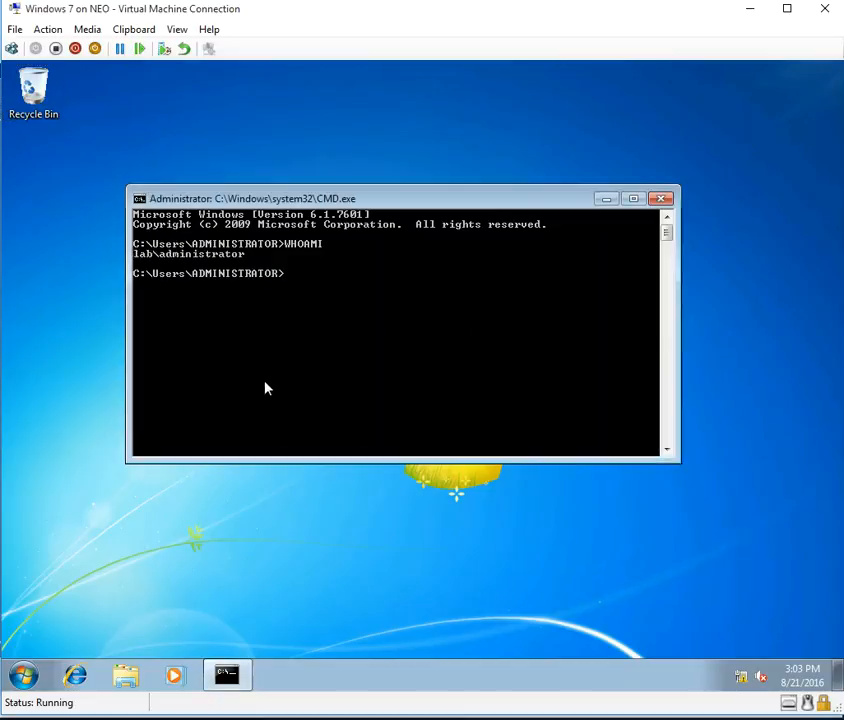
type("set")
key("Return")
scroll(266, 386, "up", 6)
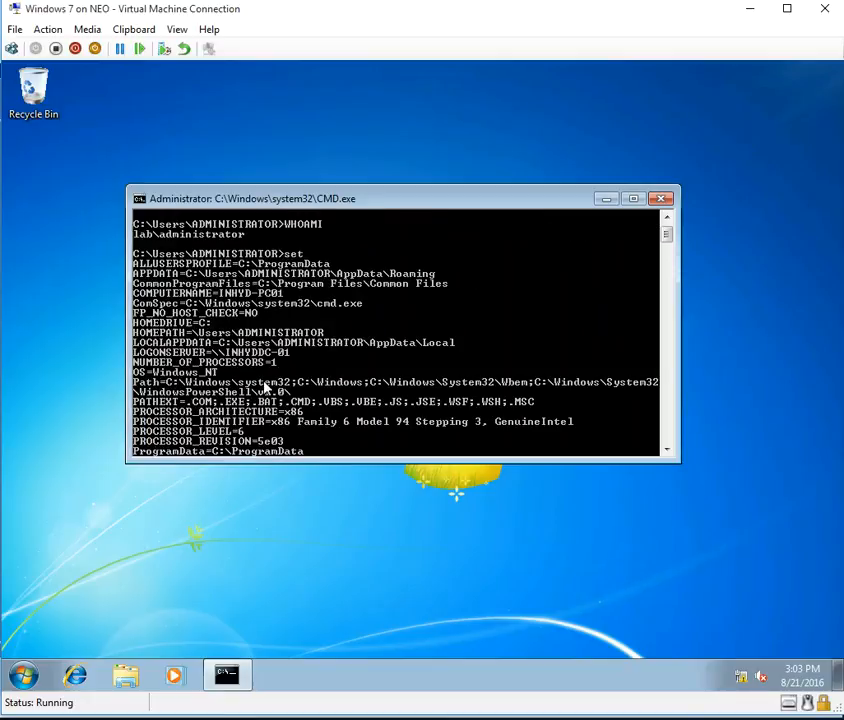
type("cls")
key("Return")
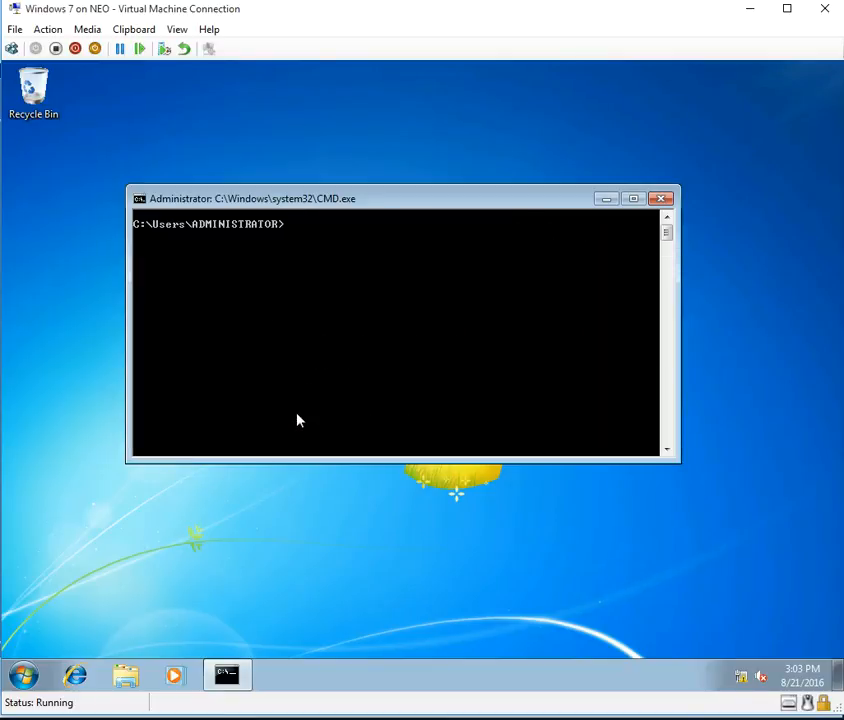
Run set l to show the L variables, including LOGONSERVER \\INHYDDC-01.
key("Up")
key("Down")
key("Up")
type("l")
key("Return")
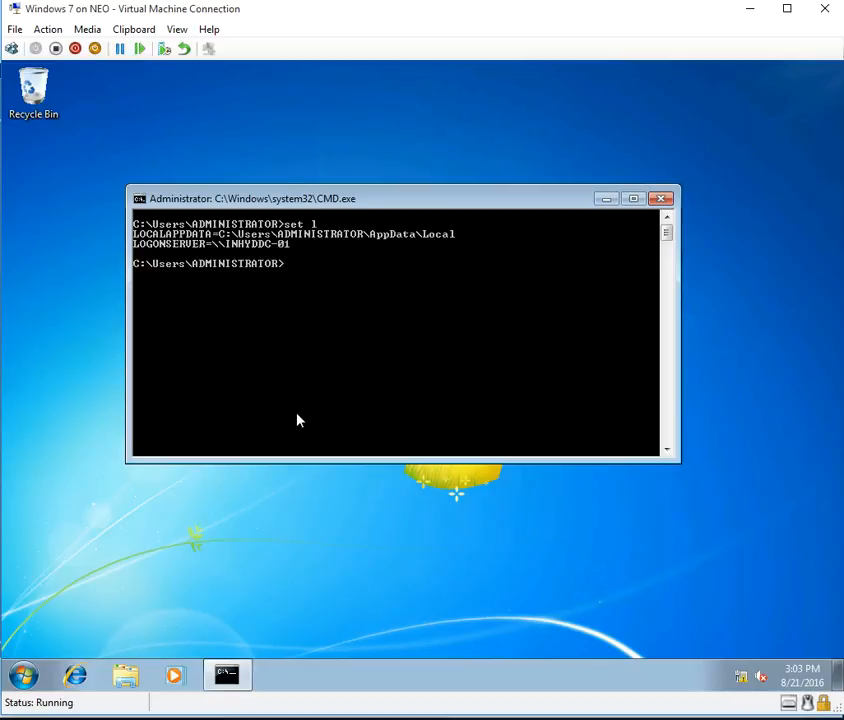
Mark the logon server name INHYDDC-01 in the console, then return to the domain controller VM.
right_click(185, 251)
left_click(208, 260)
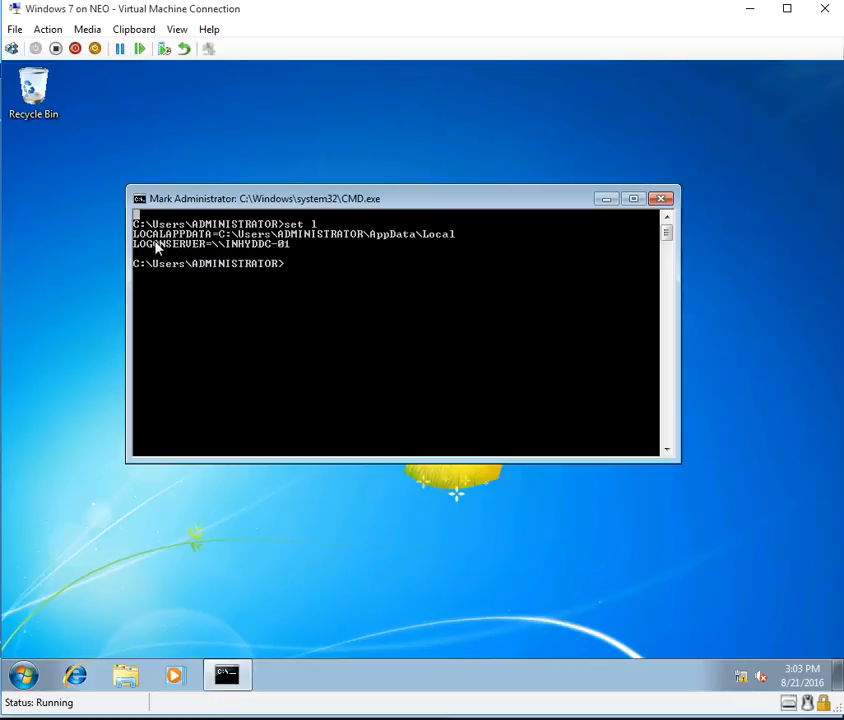
left_click_drag(137, 253, 296, 247)
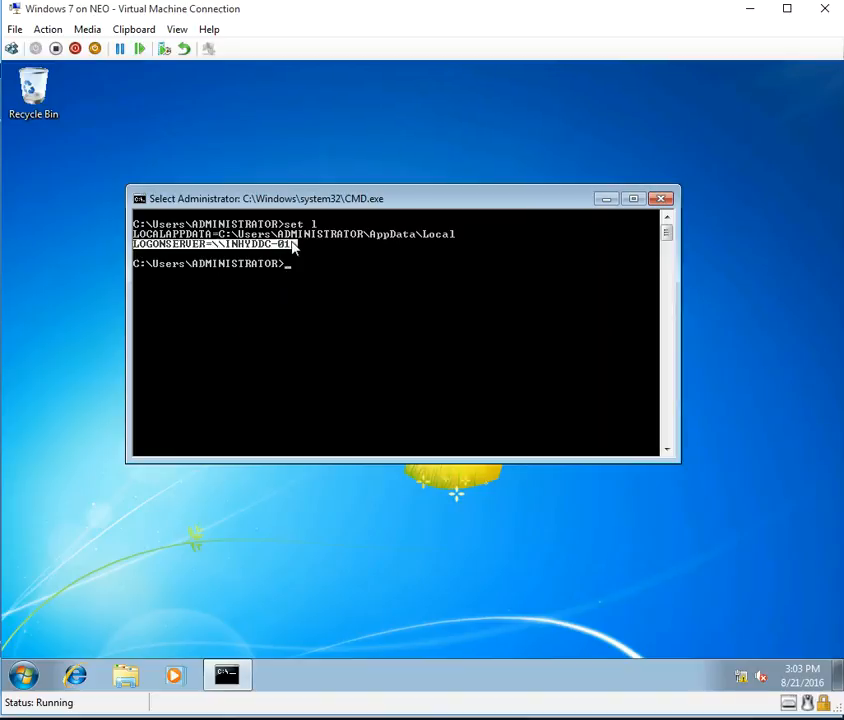
left_click_drag(233, 249, 293, 256)
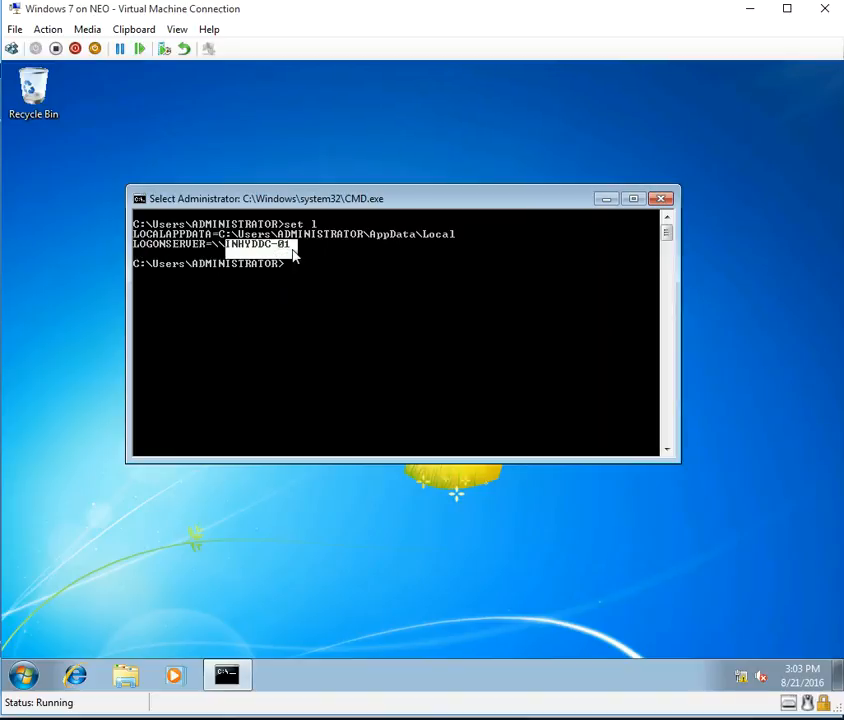
left_click_drag(221, 249, 291, 249)
key("alt+Tab")
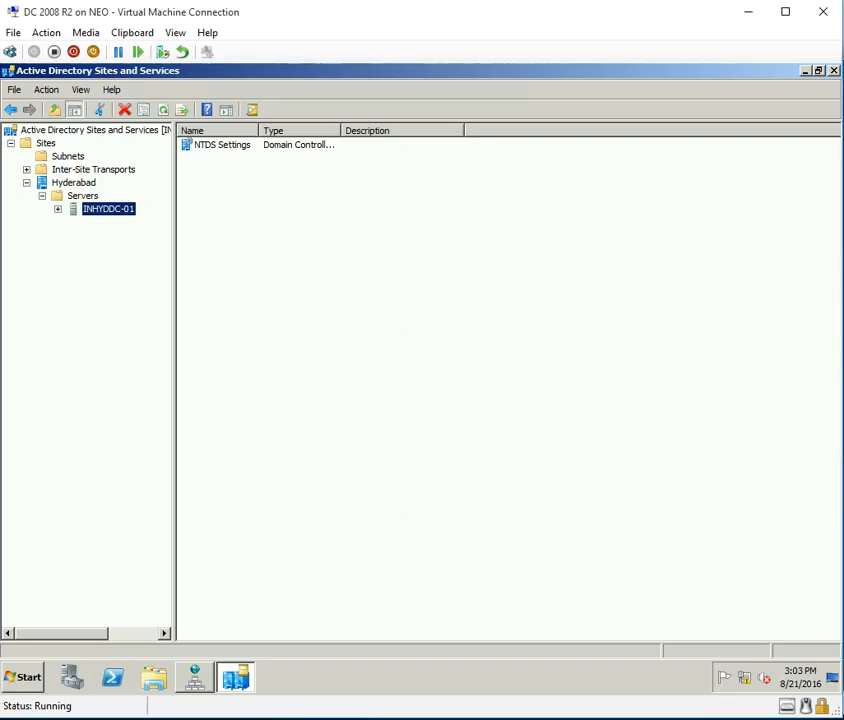
Create a new subnet with prefix 10.0.0.0/8 under Subnets, linked to the Hyderabad site.
right_click(76, 158)
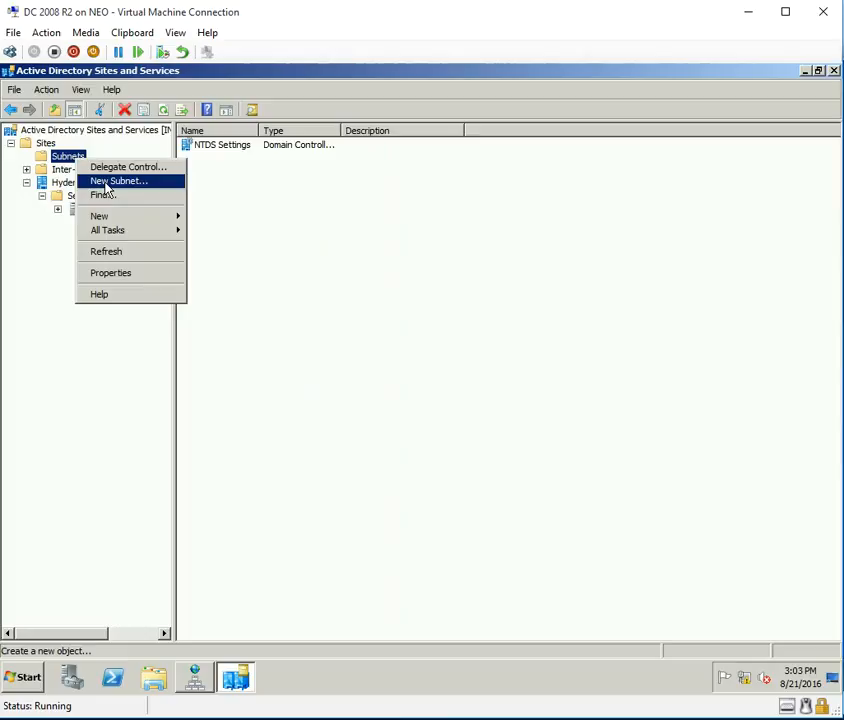
left_click(110, 181)
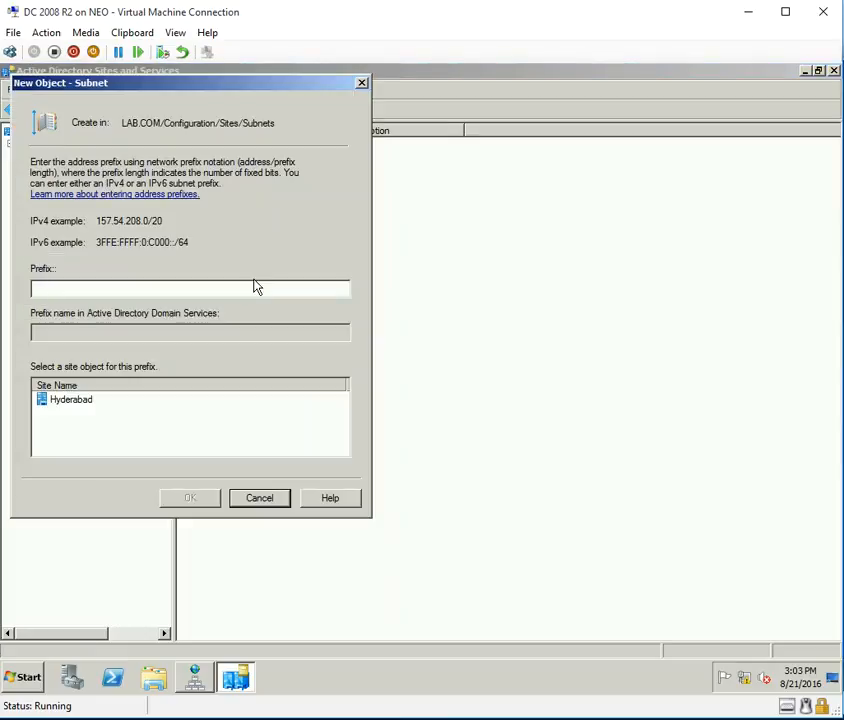
type("10.0.0.0/8")
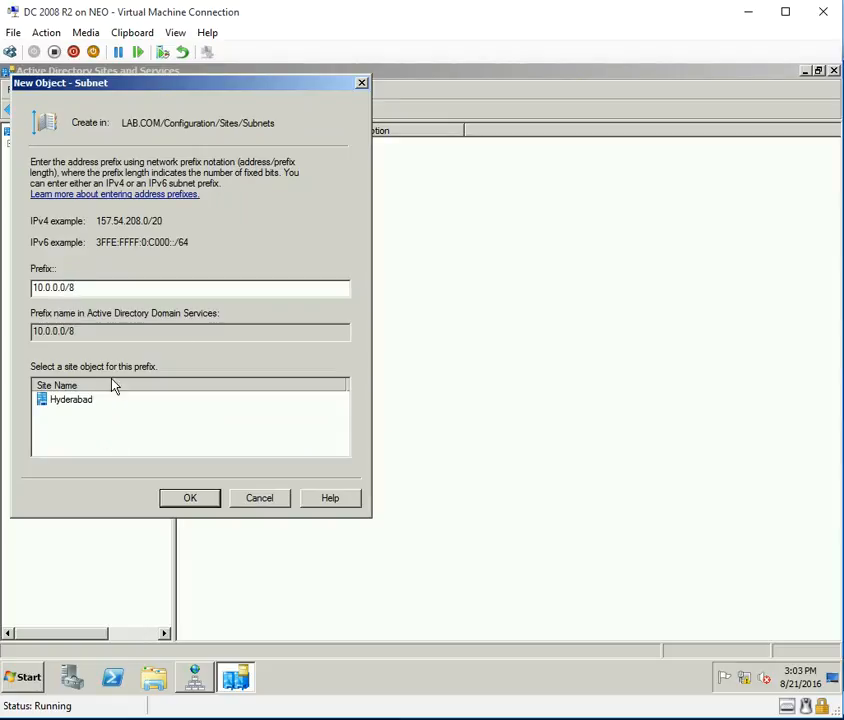
left_click(77, 402)
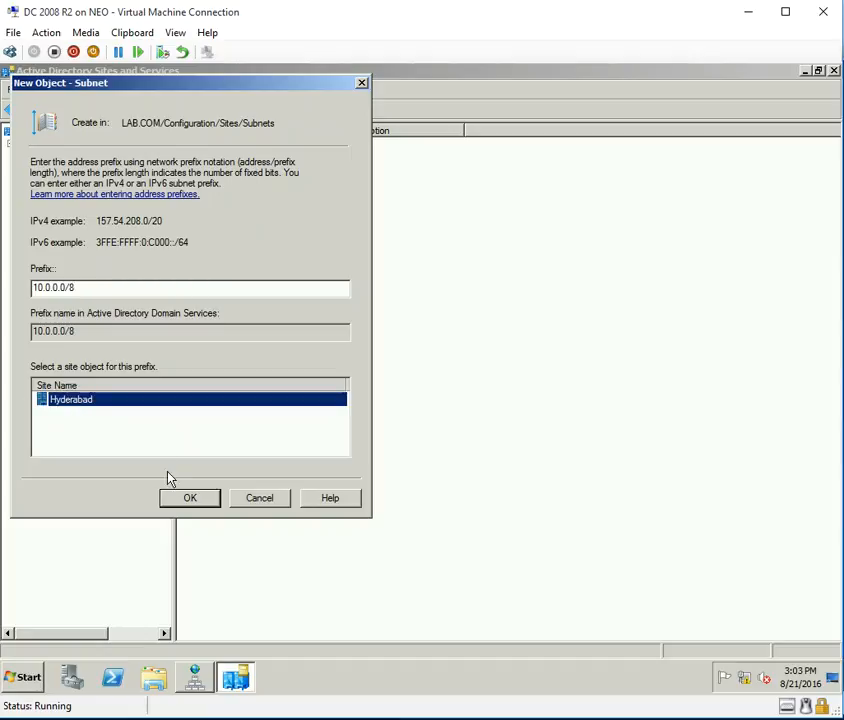
left_click(188, 502)
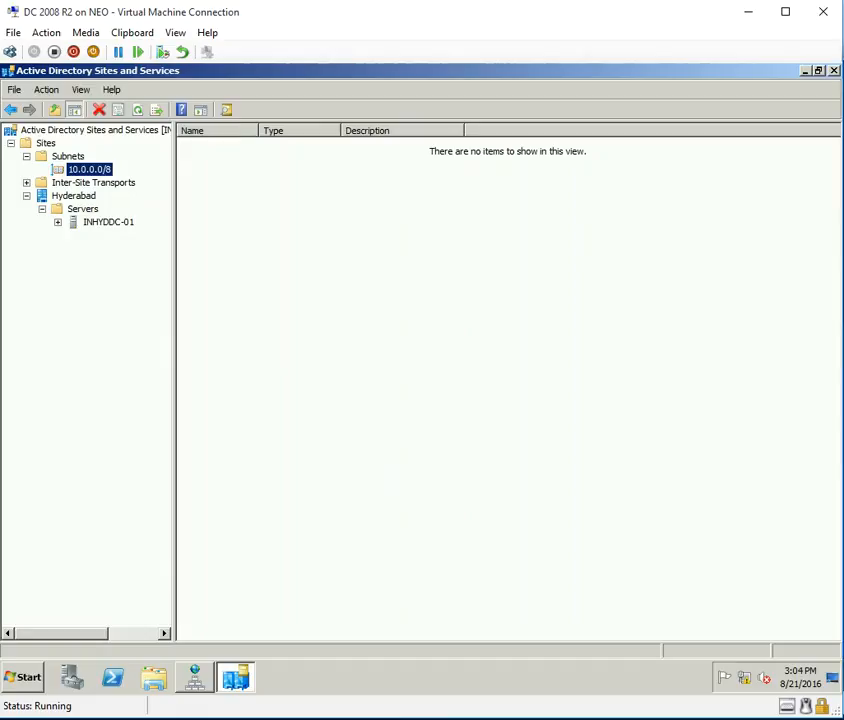
left_click(296, 484)
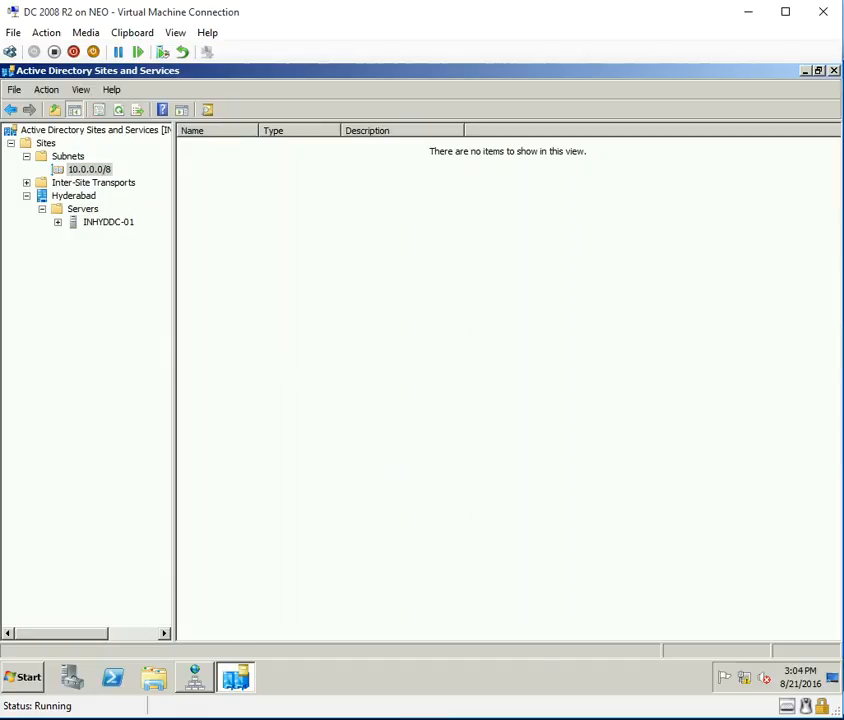
mouse_move(695, 718)
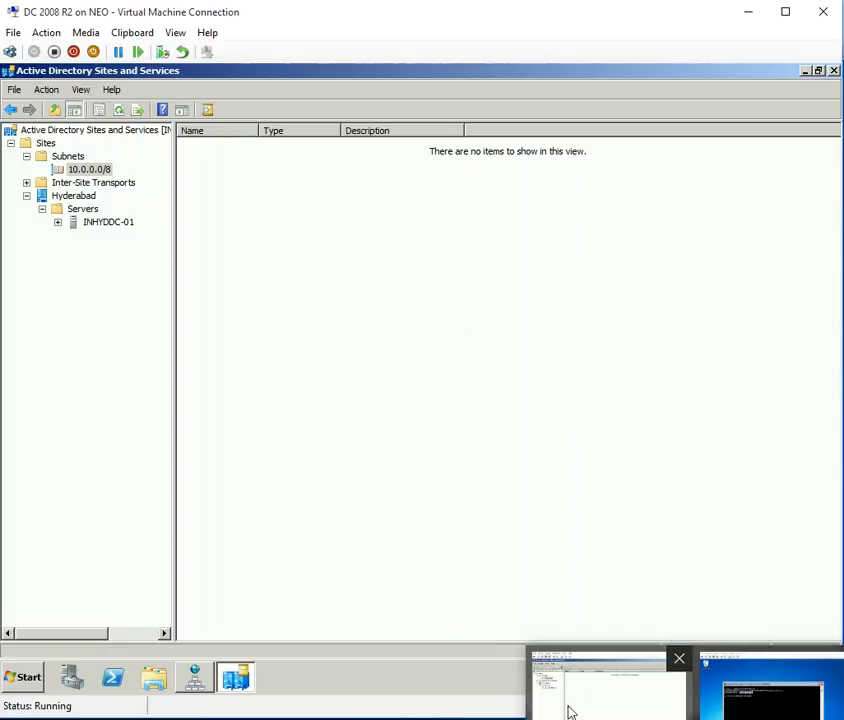